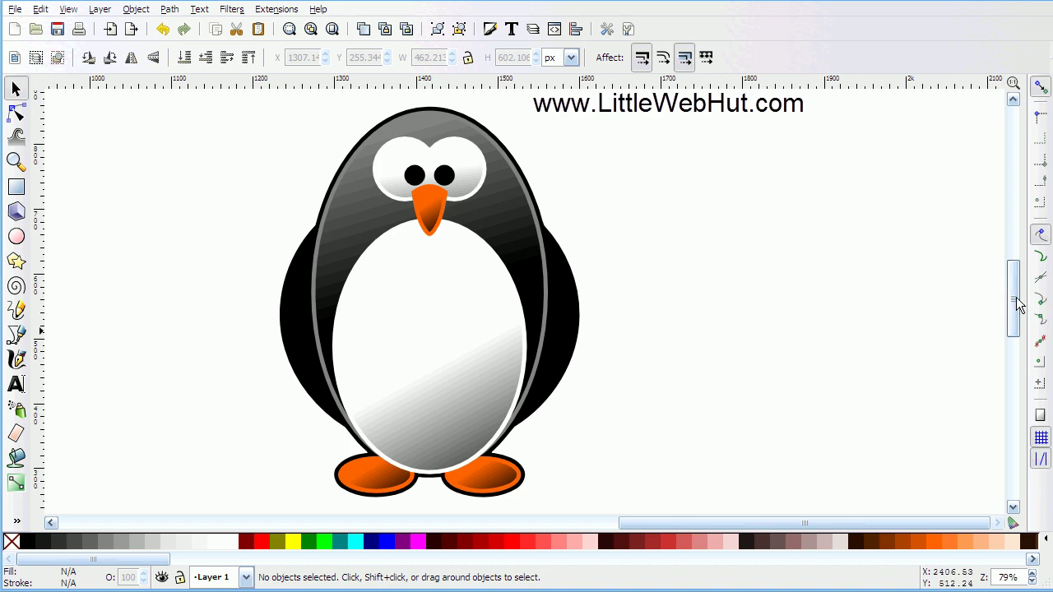
- Draw a tall black ellipse about 241 px wide and 449 px high in the empty canvas area below the finished penguin
scroll(1016, 337, "down", 5)
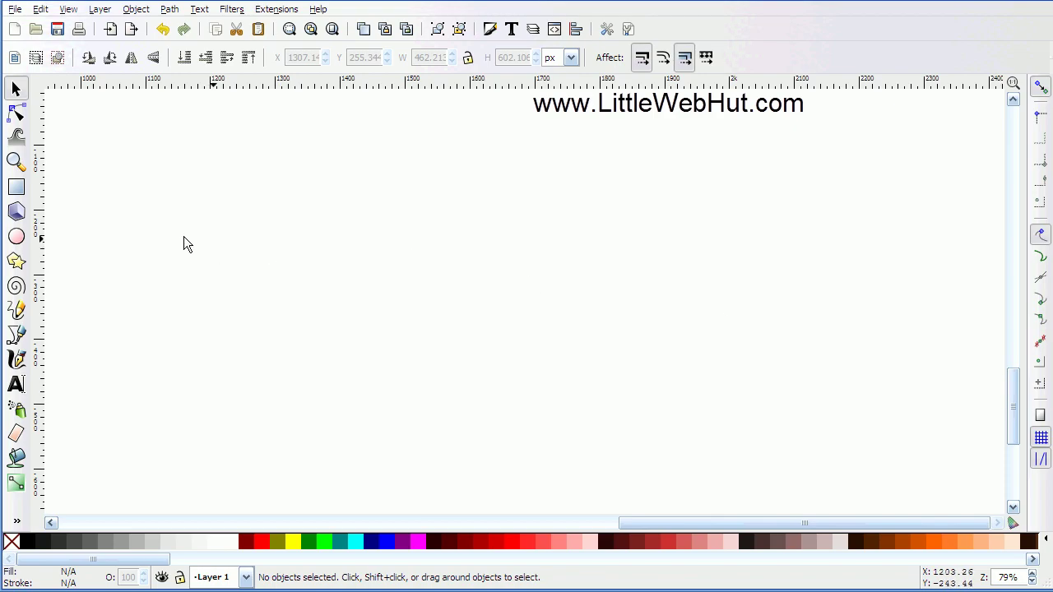
left_click(19, 237)
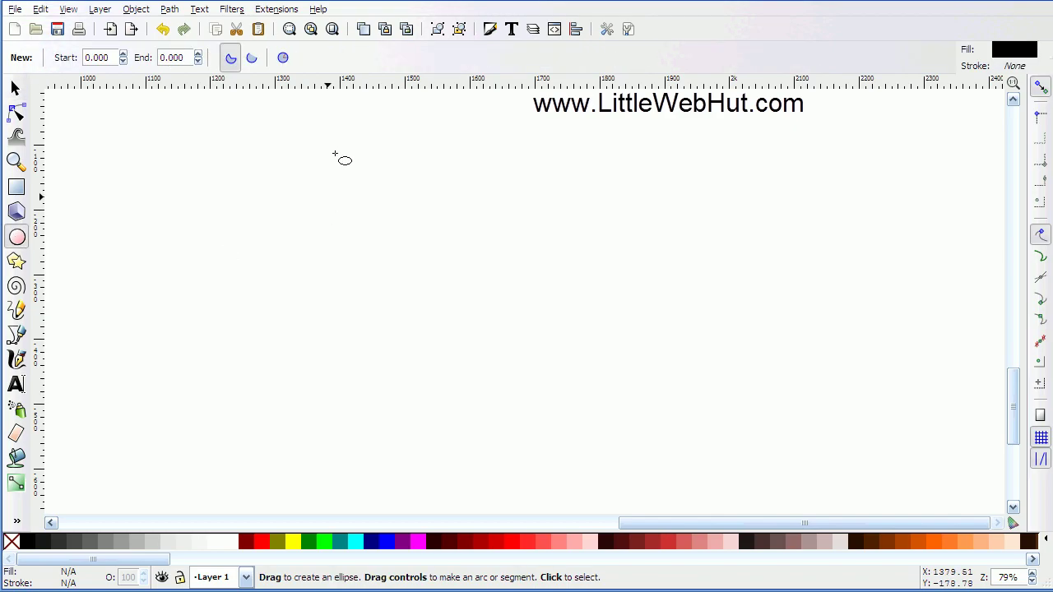
left_click_drag(346, 137, 424, 310)
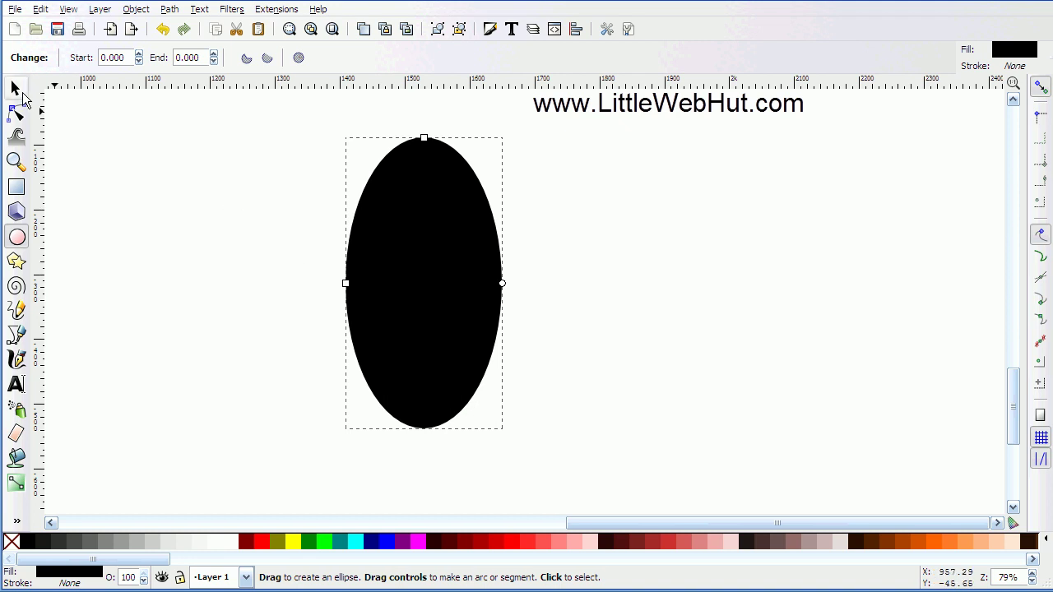
left_click(16, 90)
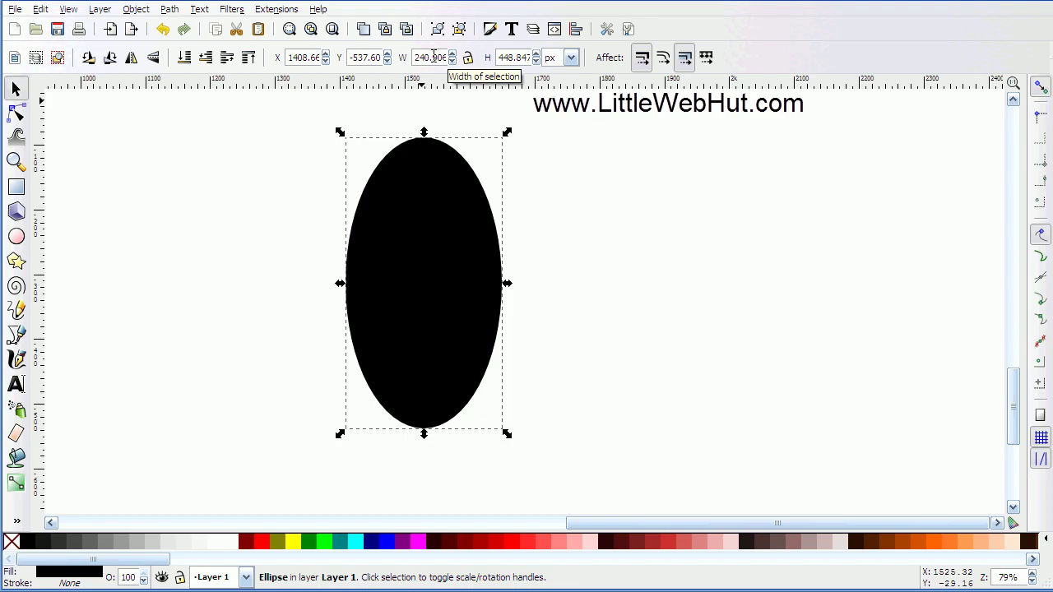
- Set the ellipse's width to 365 px and height to 560 px, and move it down until it is fully in view
triple_click(433, 56)
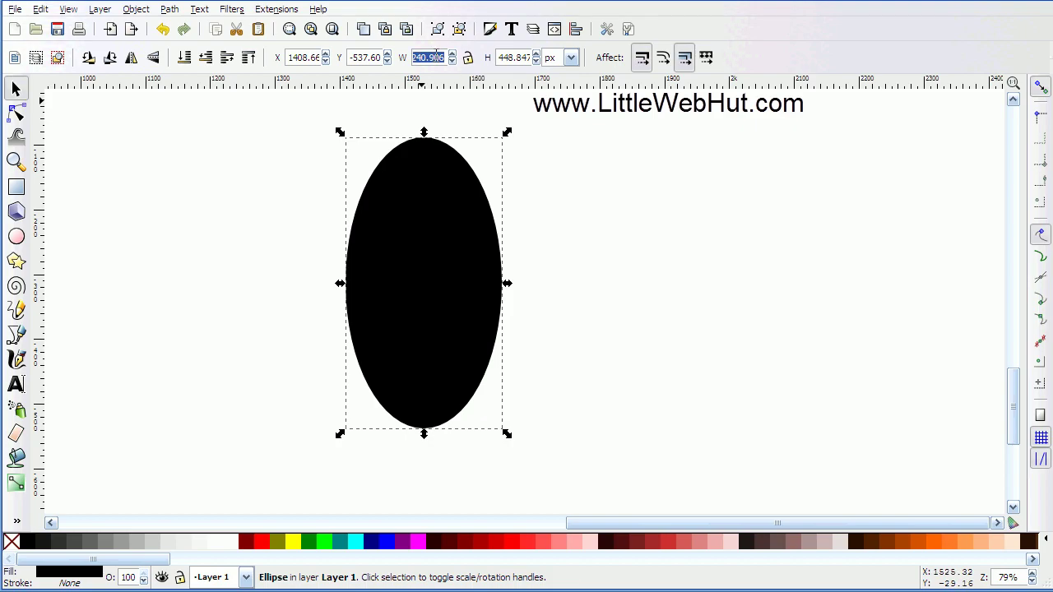
type("365")
key("Return")
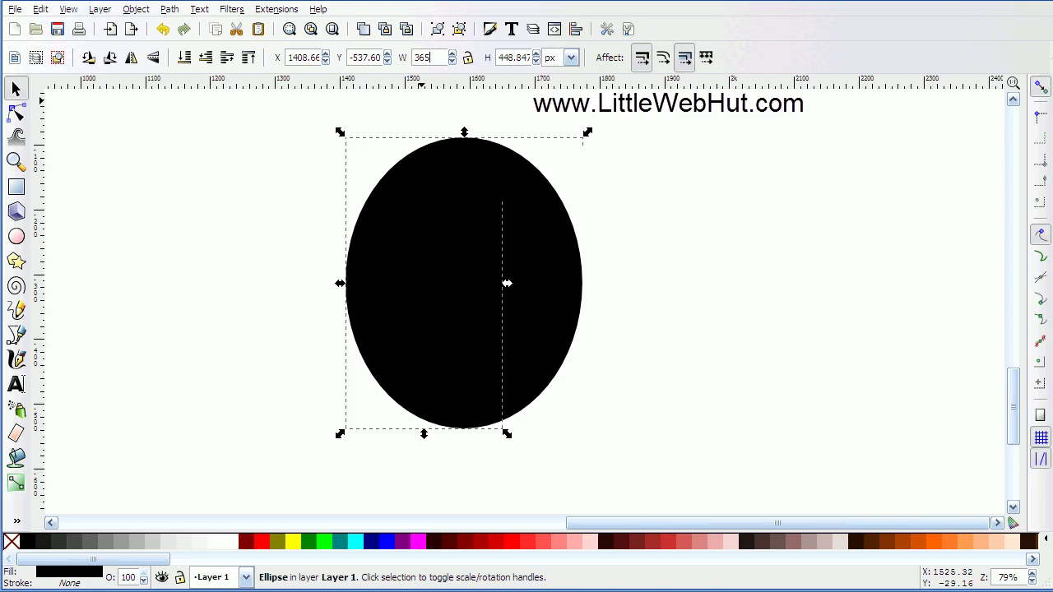
triple_click(508, 57)
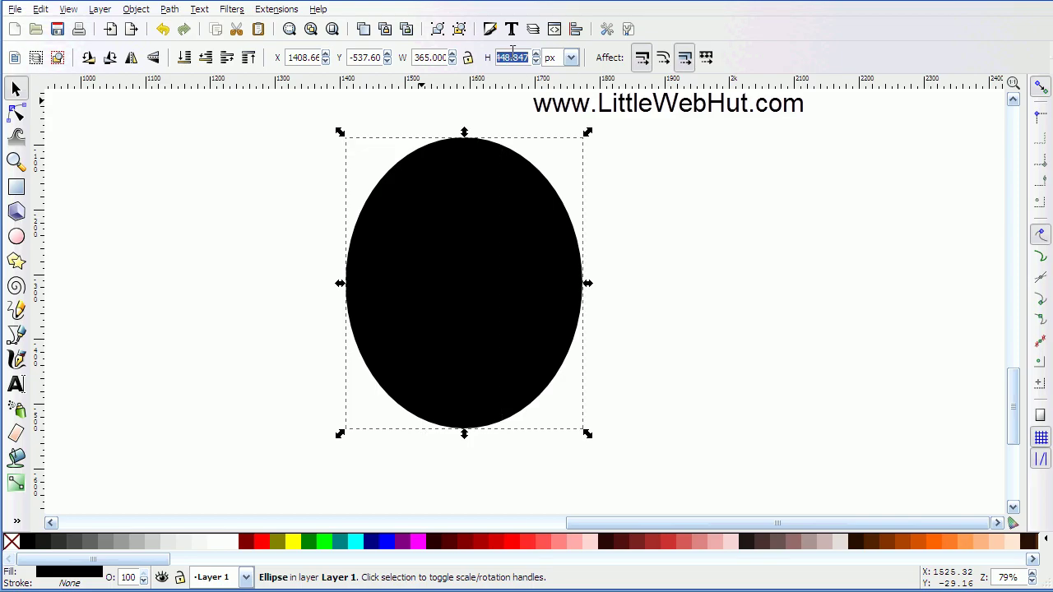
type("560")
key("Return")
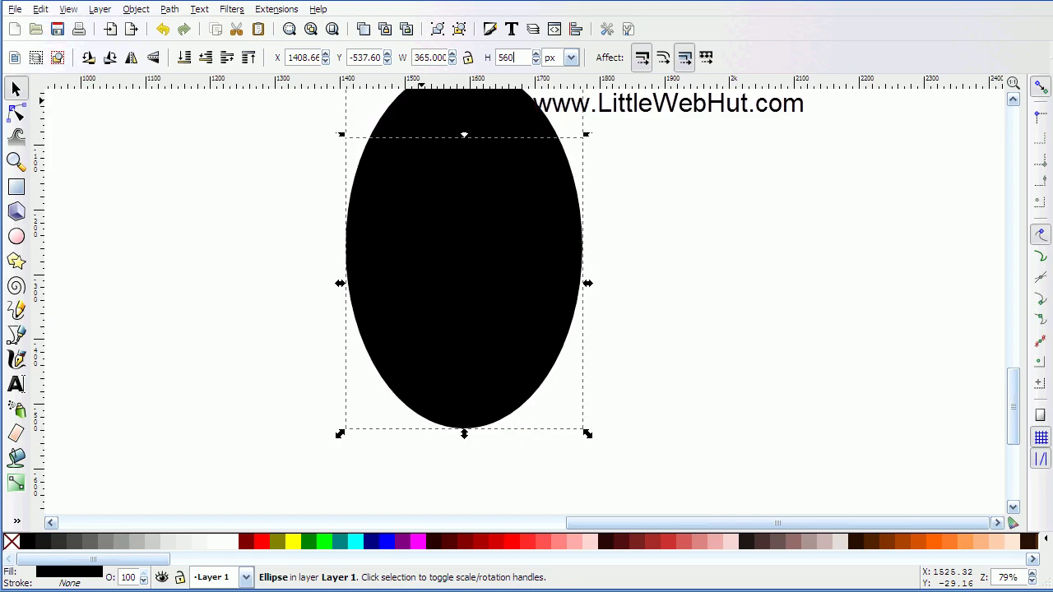
left_click_drag(449, 179, 443, 222)
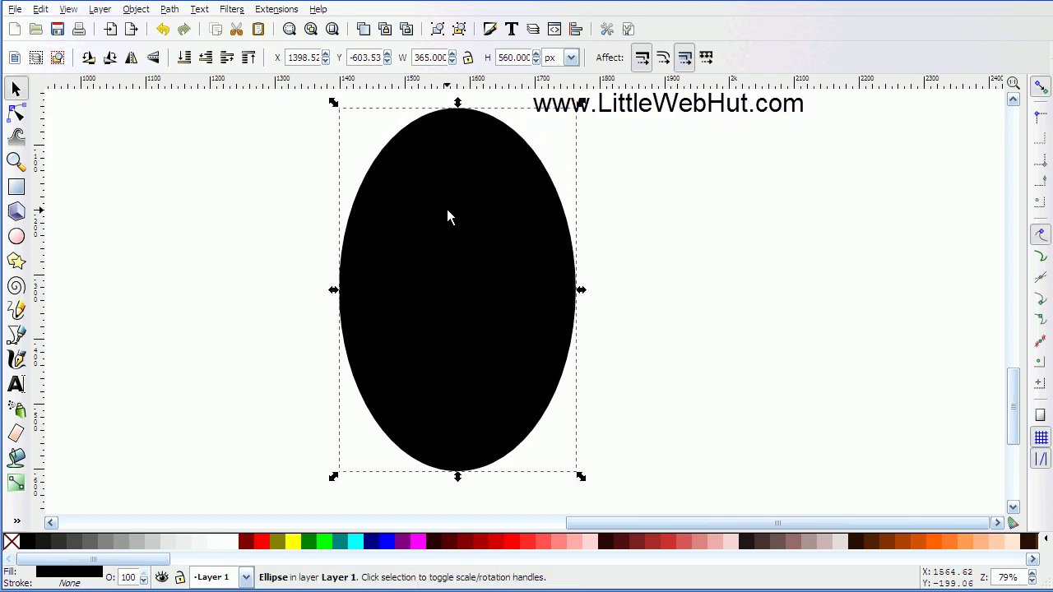
- Give the body ellipse a medium gray stroke with a width of 6 px
key("shift")
left_click(121, 539, "shift")
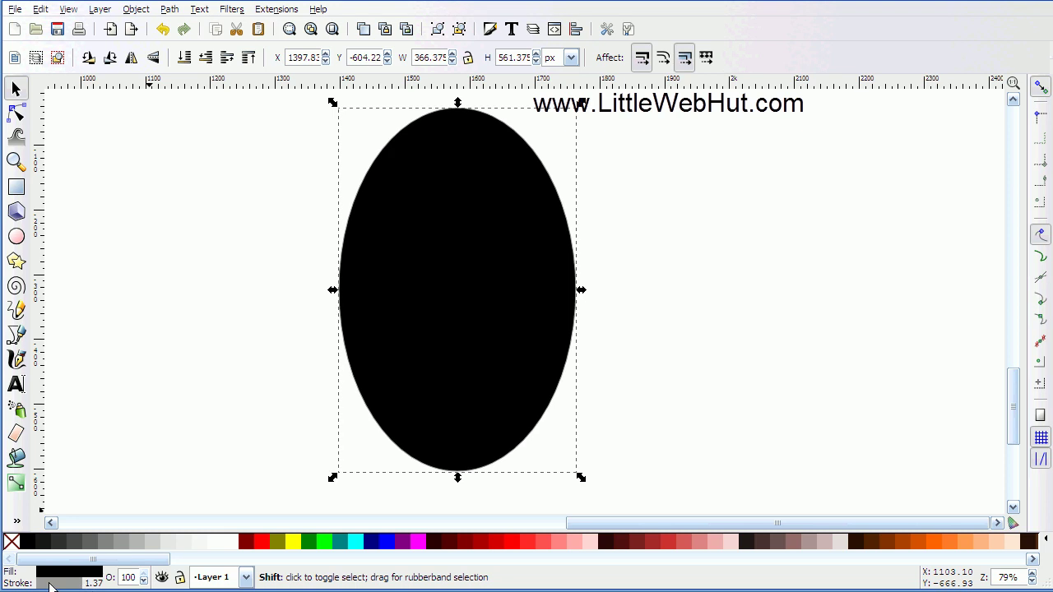
right_click(96, 582)
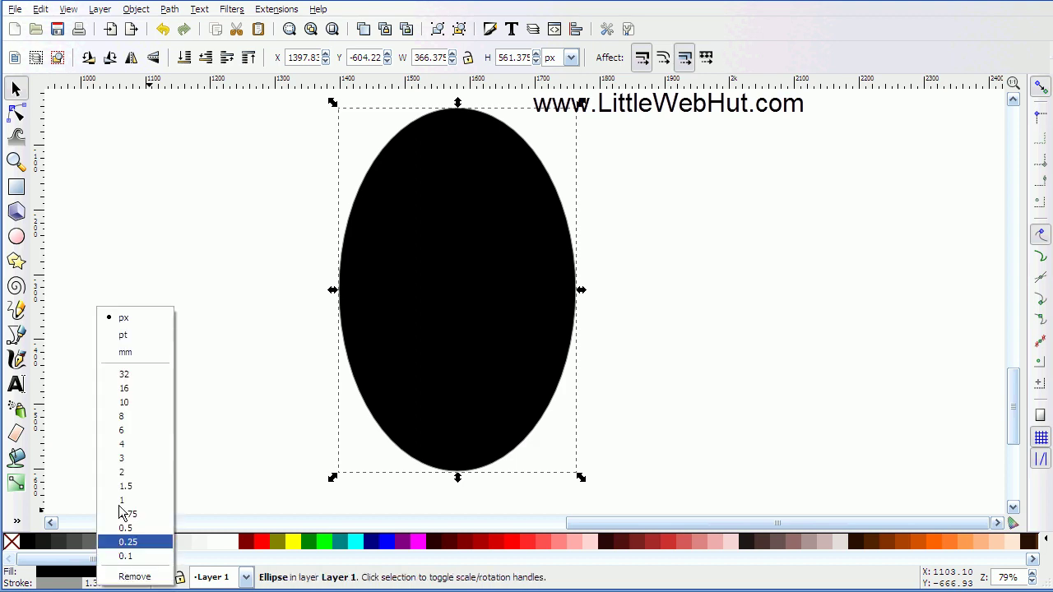
left_click(135, 430)
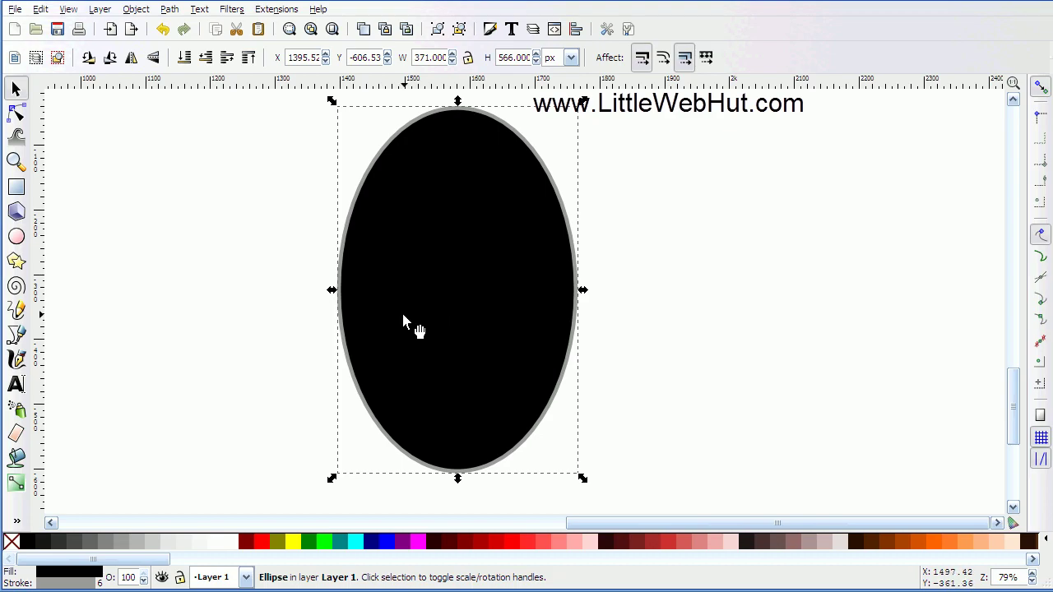
- Fill the body ellipse with a slightly slanted linear gradient running from gray near its upper end to black above its middle
left_click(103, 536)
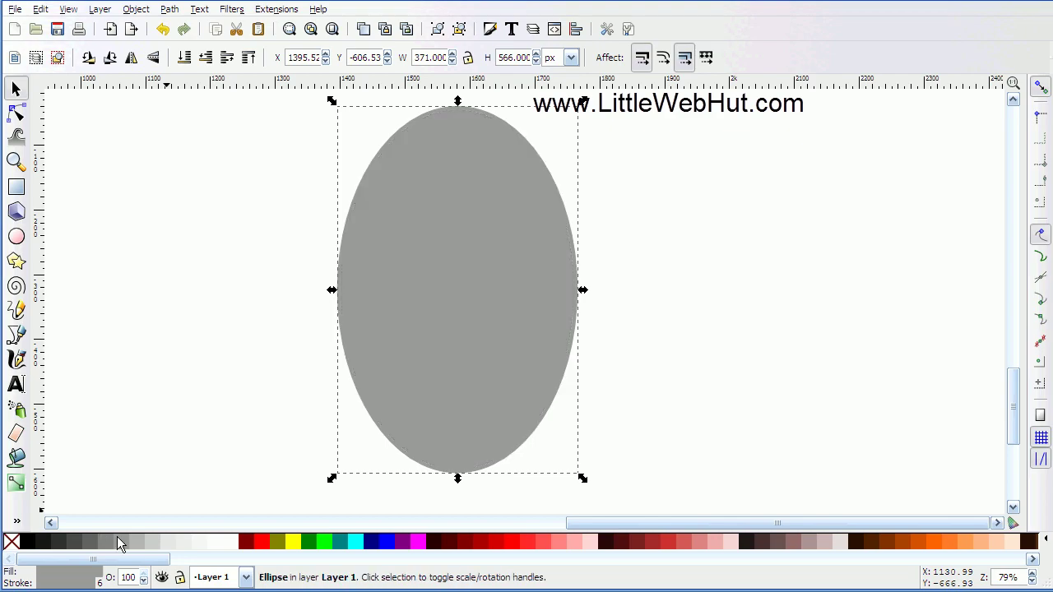
left_click(17, 486)
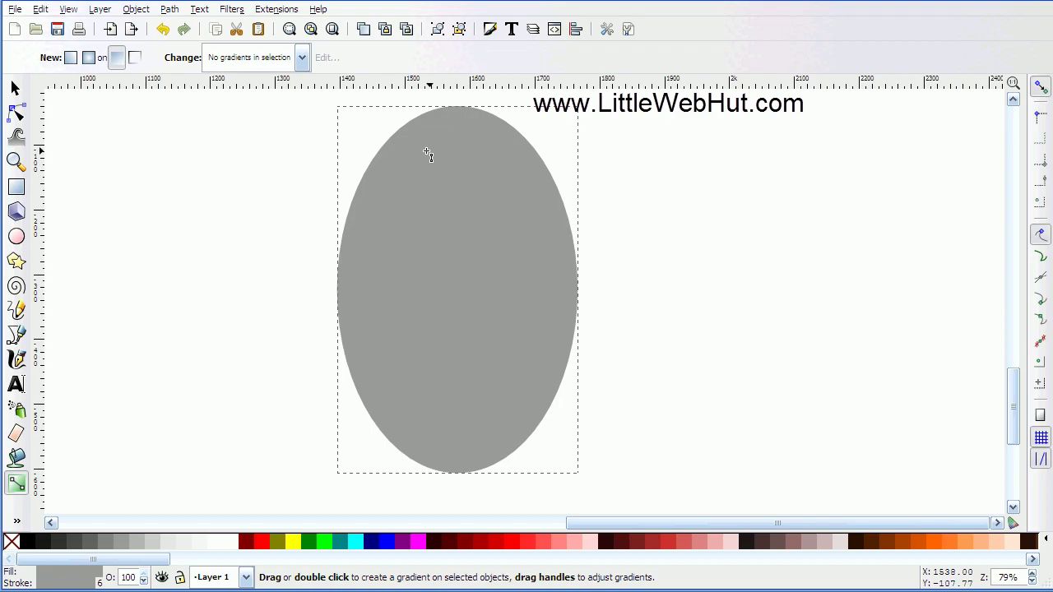
left_click_drag(431, 148, 470, 245)
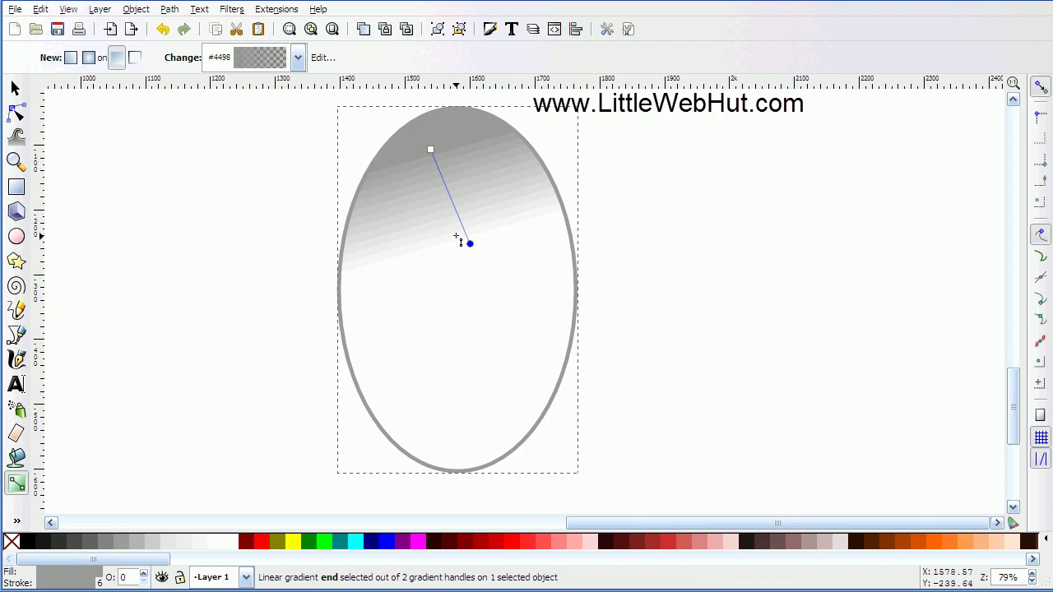
left_click(29, 543)
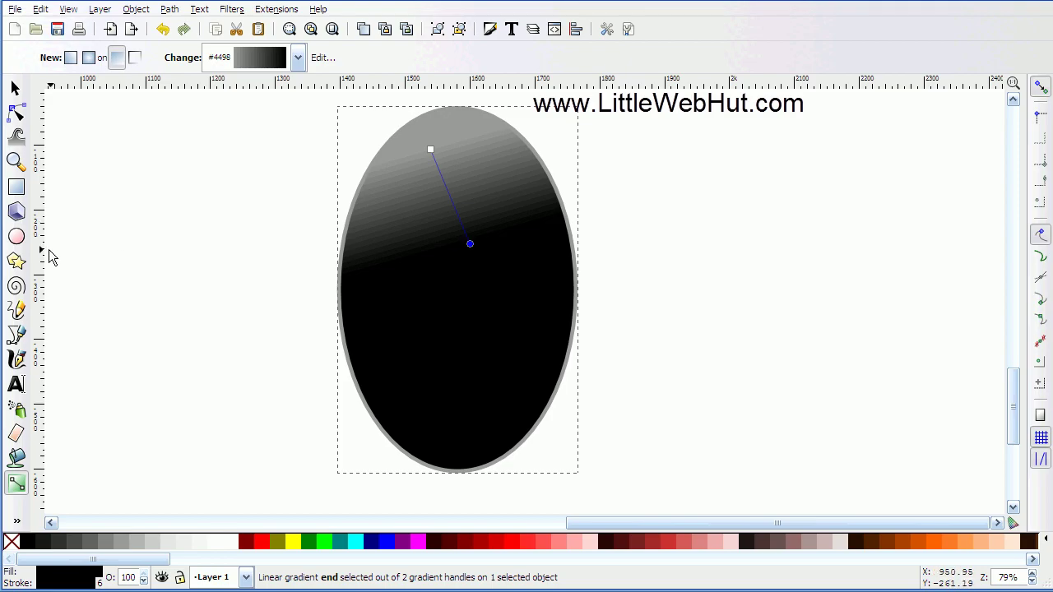
- Draw a wide black ellipse about 482 px by 236 px across the middle of the body and remove its stroke
left_click(17, 238)
mouse_move(297, 204)
left_mouse_down()
mouse_move(308, 229)
mouse_move(460, 317)
left_mouse_up()
left_click_drag(547, 339, 609, 352)
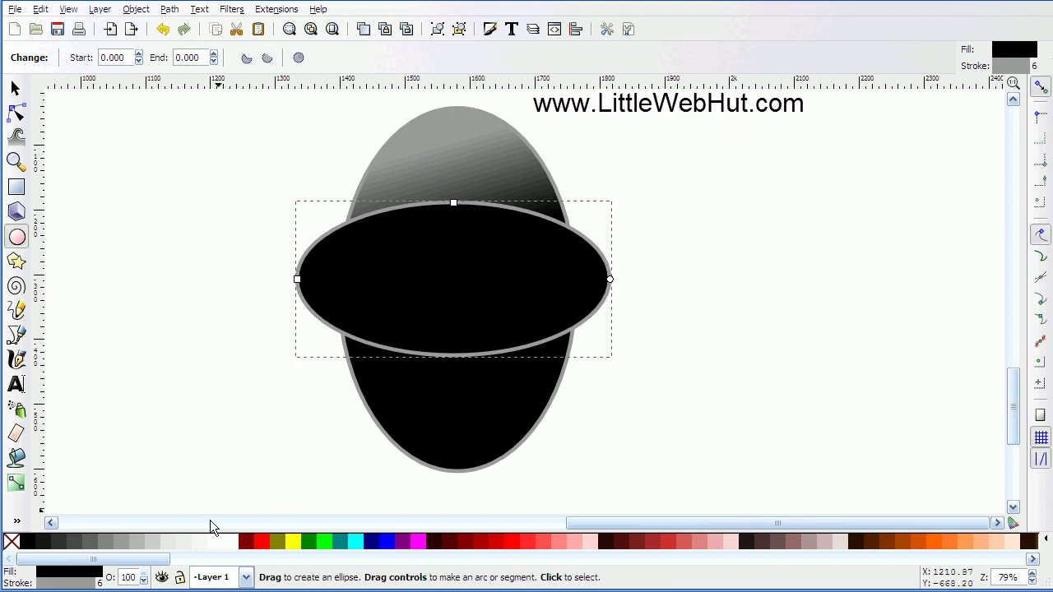
right_click(85, 584)
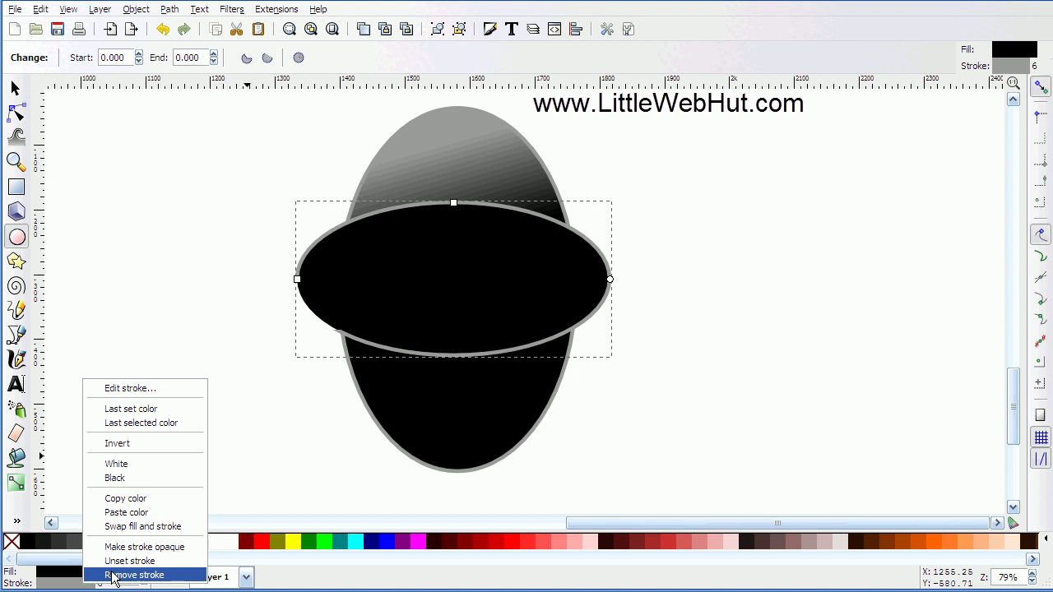
left_click(112, 576)
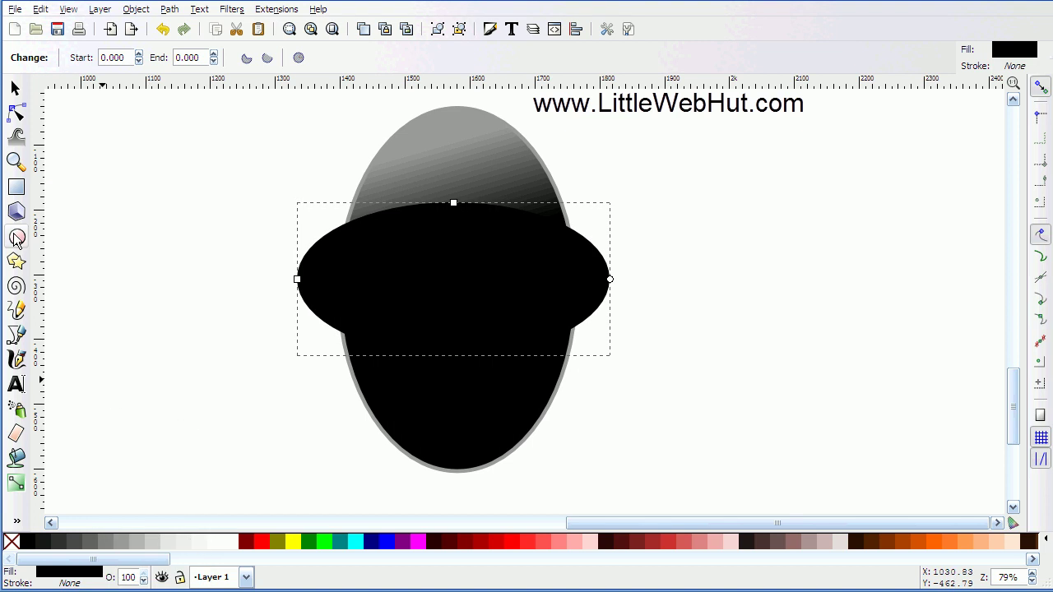
- Set the wide ellipse's width to 450 px and its height to 410 px
left_click(17, 91)
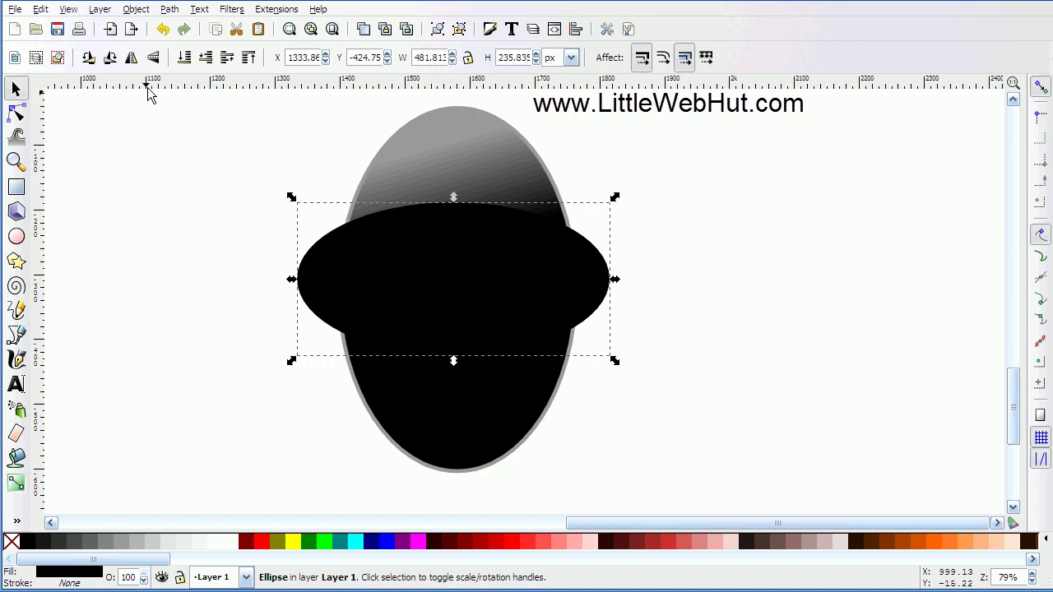
triple_click(428, 54)
type("450")
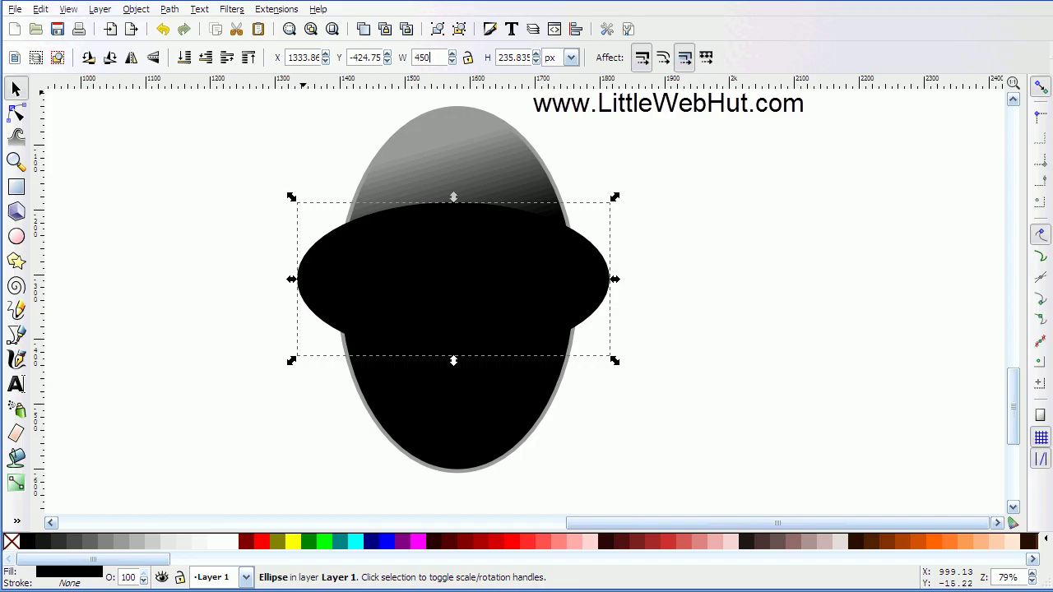
key("Return")
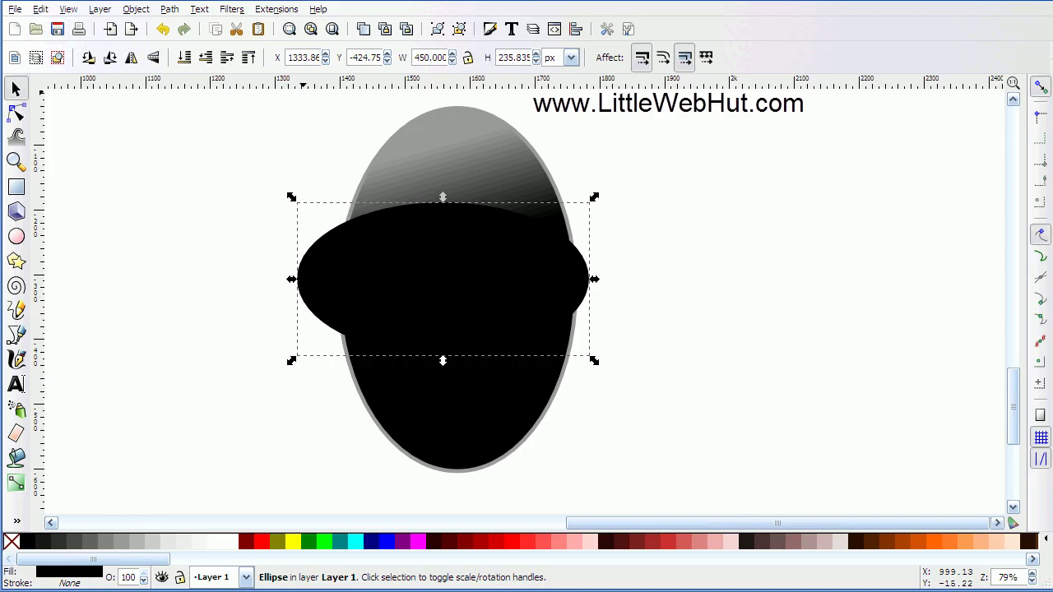
double_click(510, 58)
type("410")
key("Return")
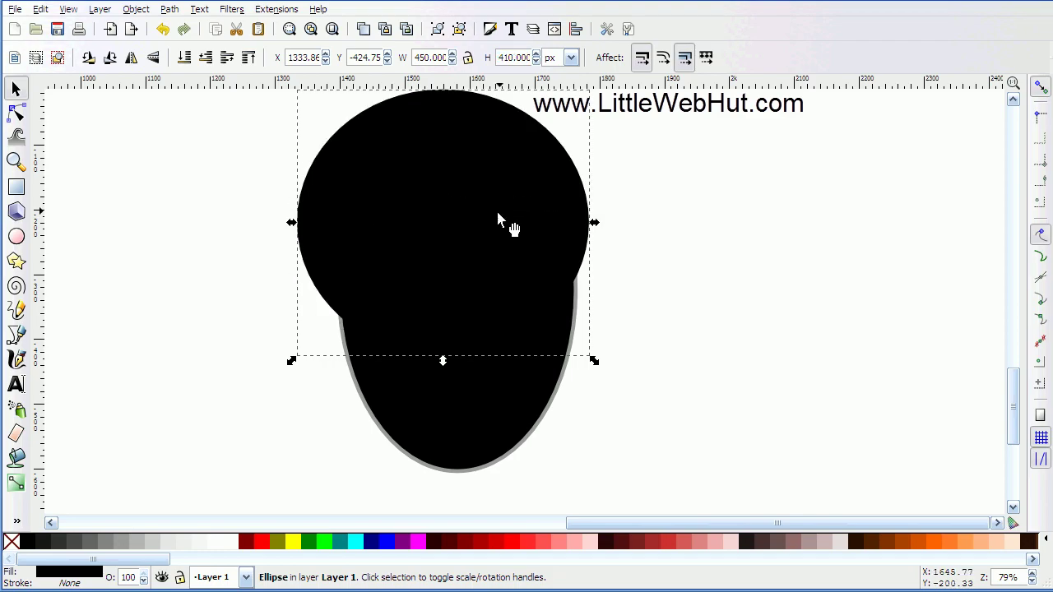
- Align the wing ellipse's center horizontally with the body ellipse, using the body as the first-selected reference
left_click(576, 31)
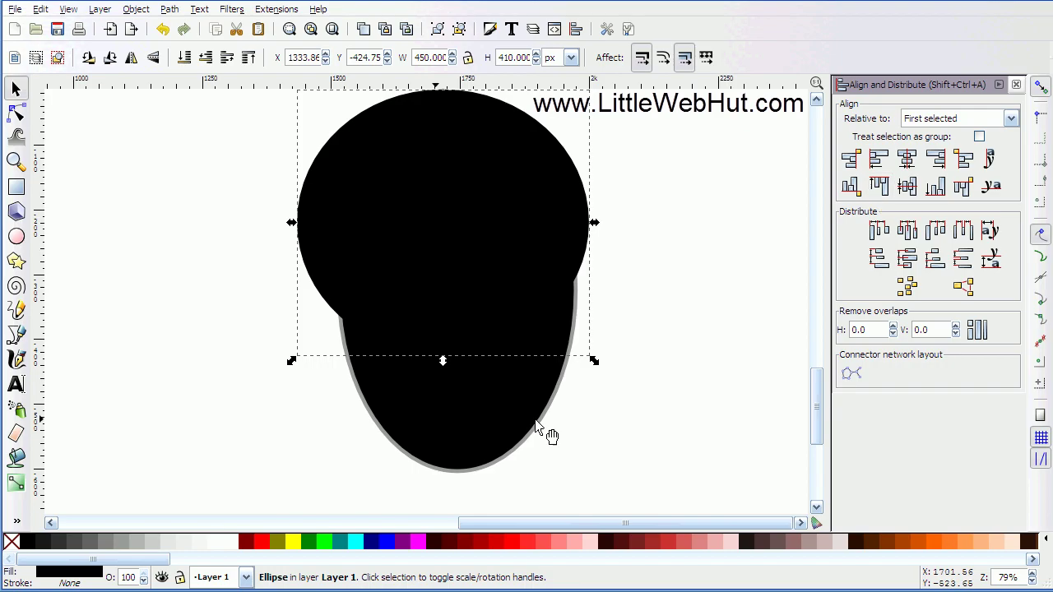
left_click(484, 430)
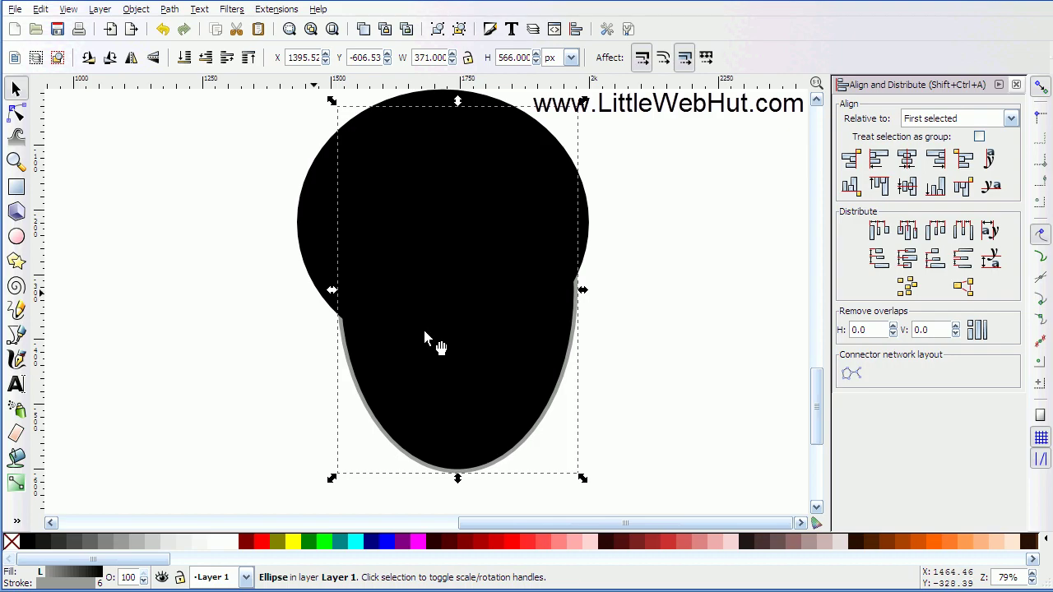
left_click(326, 233, "shift")
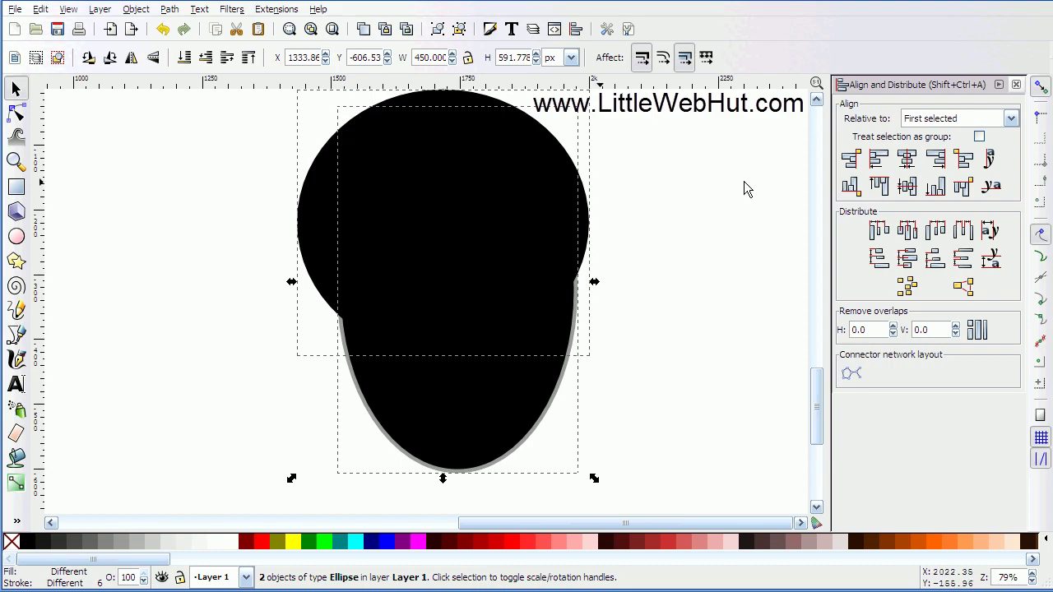
left_click(906, 162)
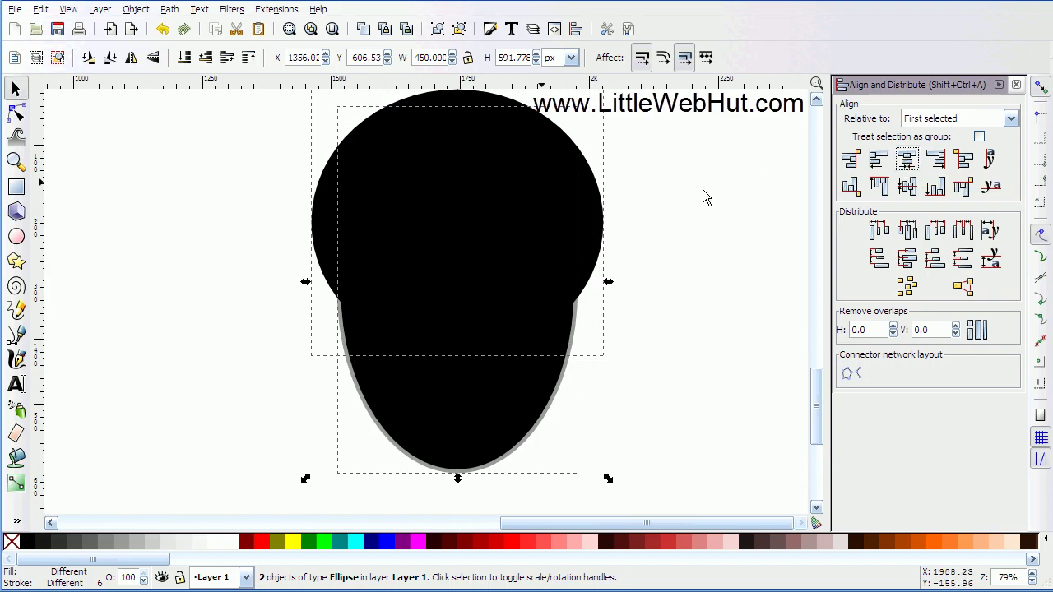
left_click(673, 178)
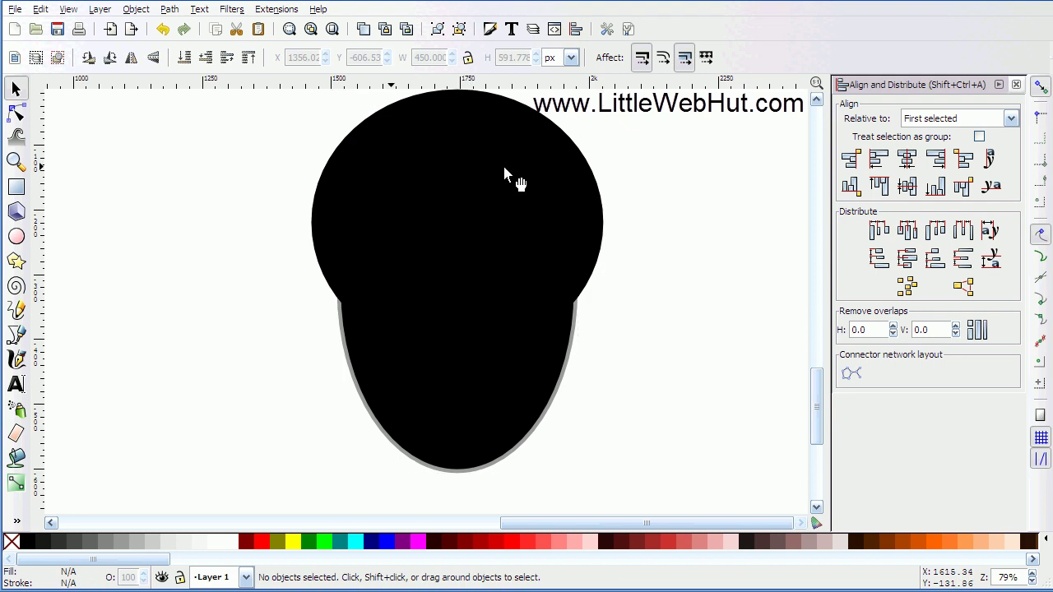
- Move the wing ellipse straight down about 150 px and send it behind the body ellipse
left_click(456, 152)
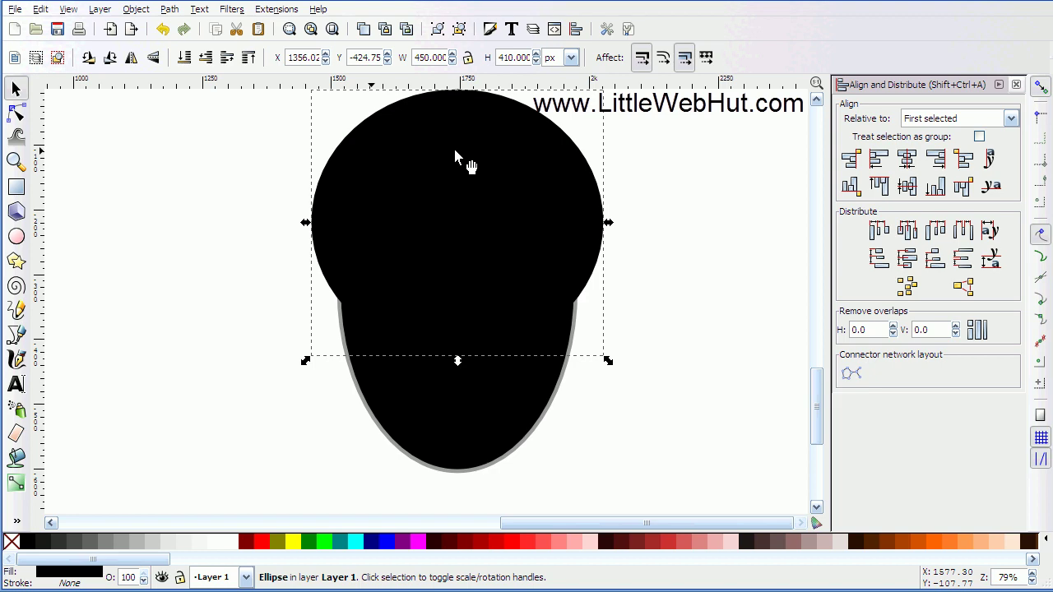
key("ctrl")
left_click_drag(455, 151, 411, 252)
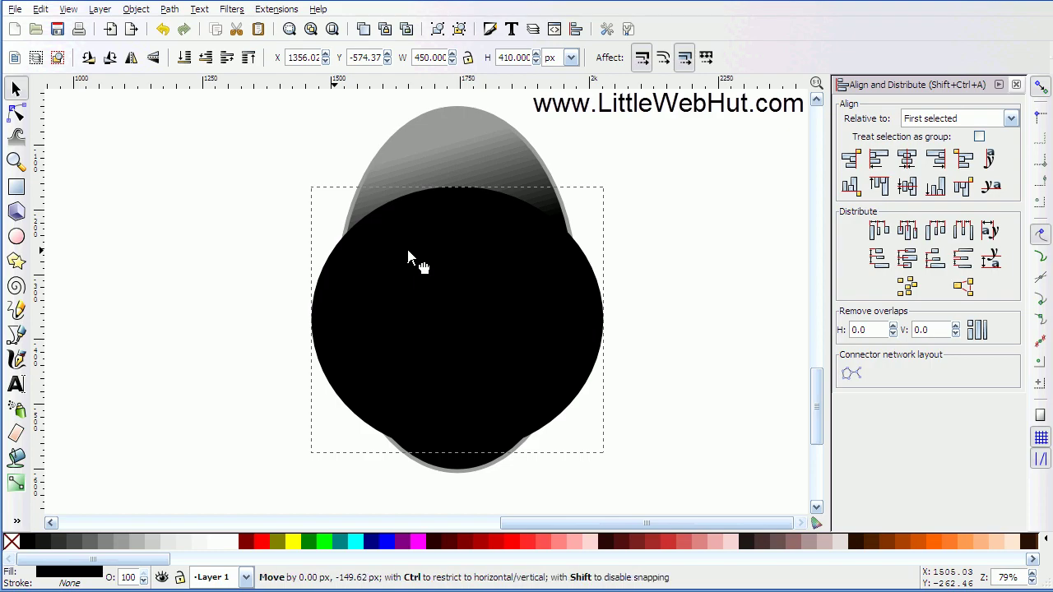
left_click_drag(408, 251, 406, 252)
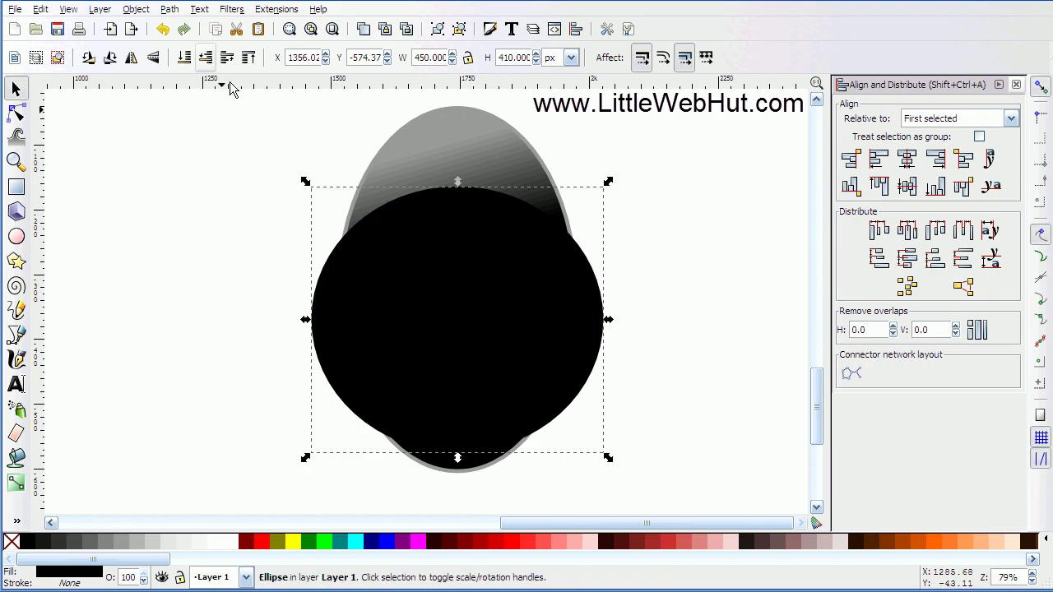
left_click(185, 59)
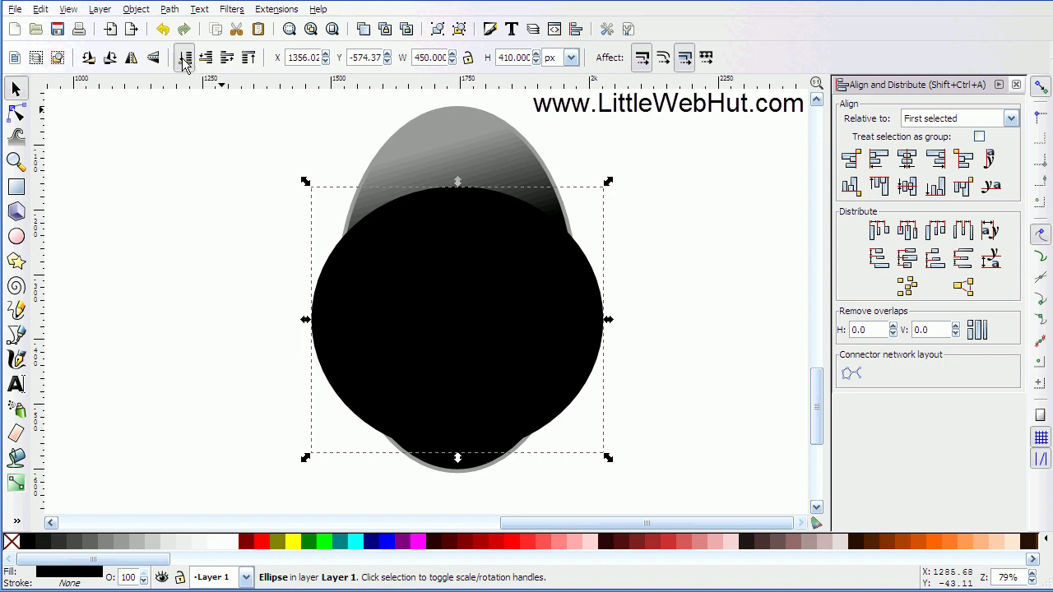
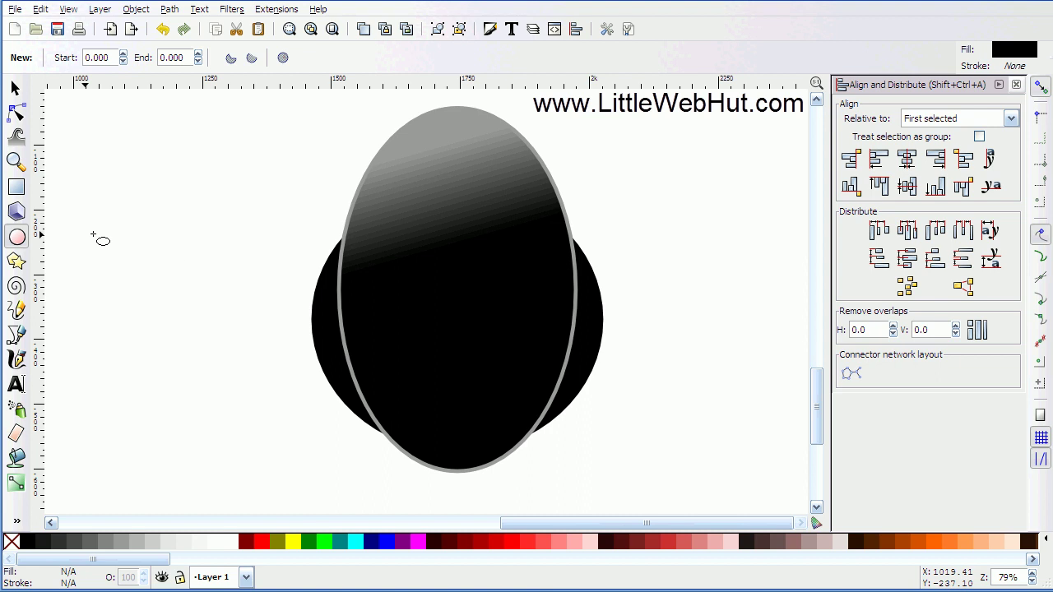
- Draw a white ellipse about 158 px by 259 px over the lower part of the body
left_click(18, 238)
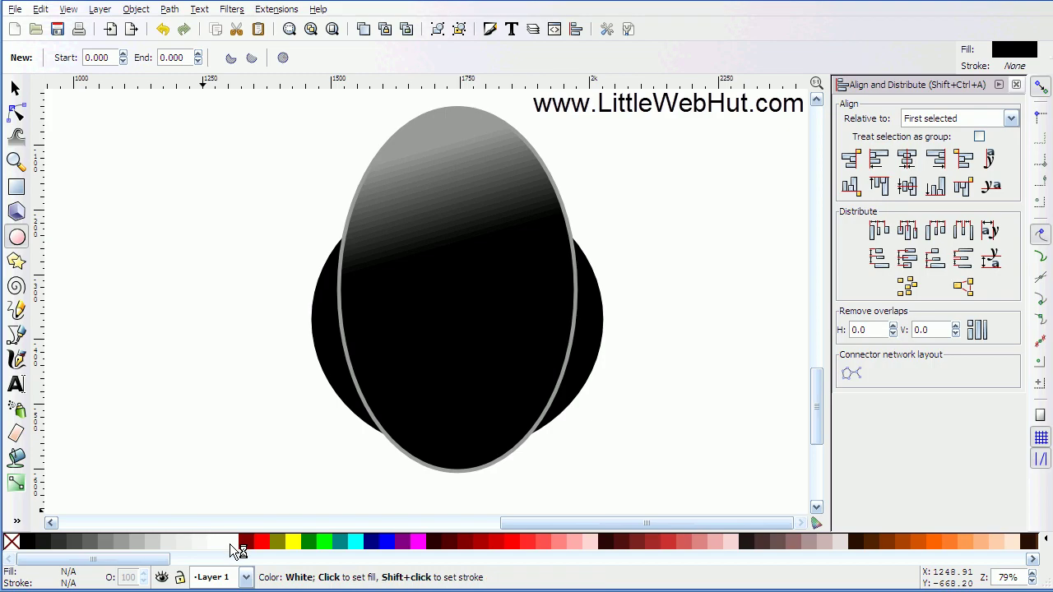
left_click(229, 544)
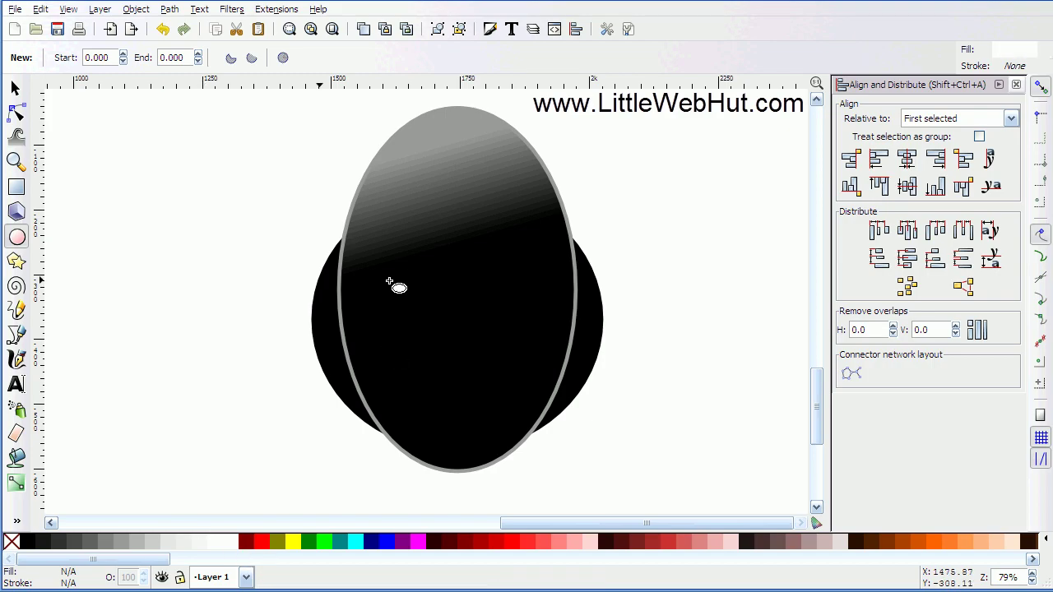
left_click_drag(388, 279, 491, 448)
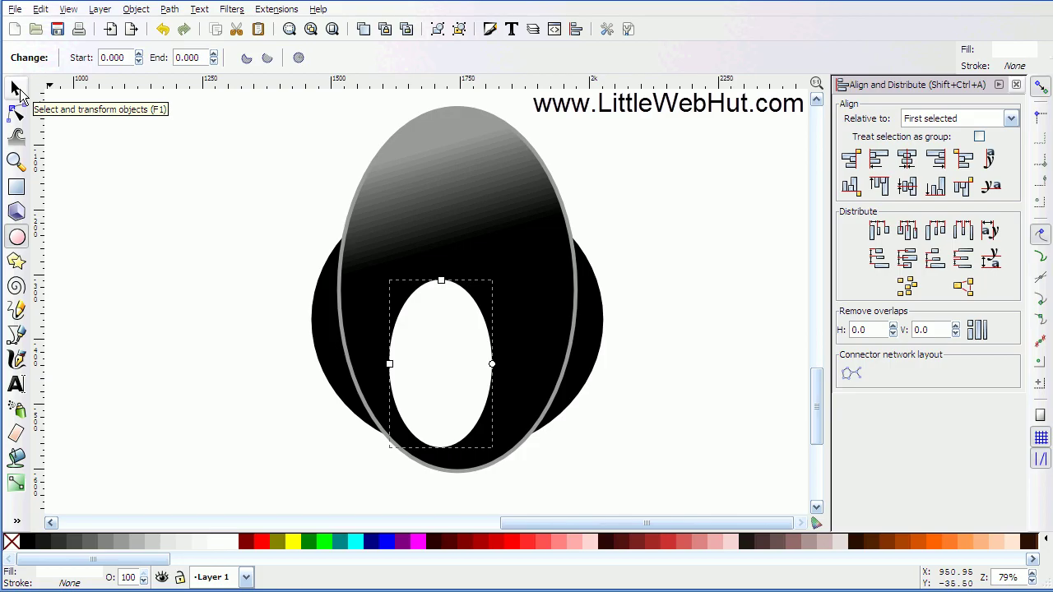
- Set the white belly ellipse's width to 300 px and its height to 395 px
left_click(17, 89)
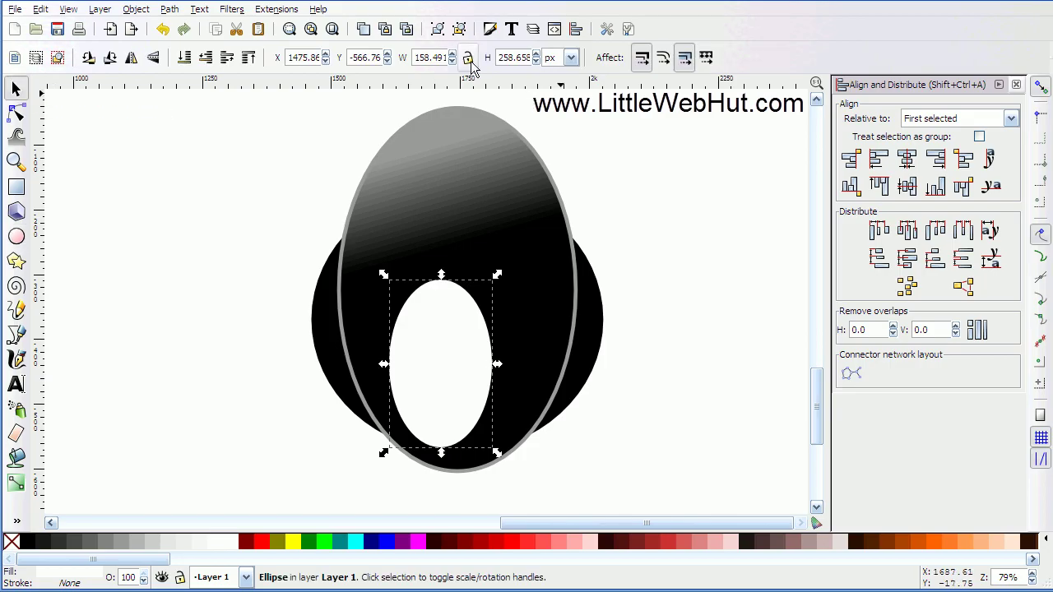
double_click(427, 57)
type("300")
key("Return")
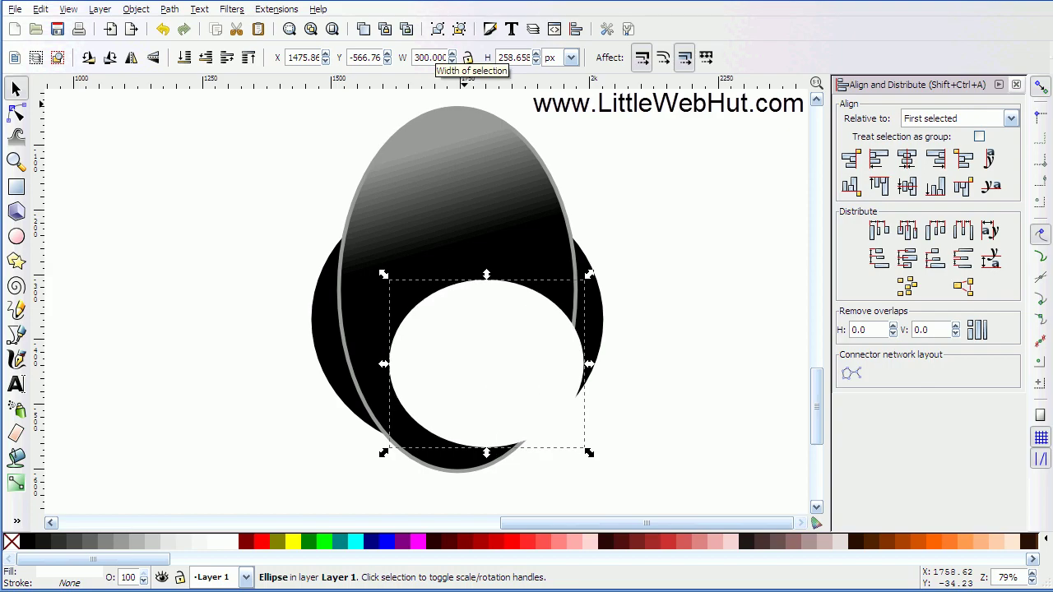
double_click(509, 60)
type("3")
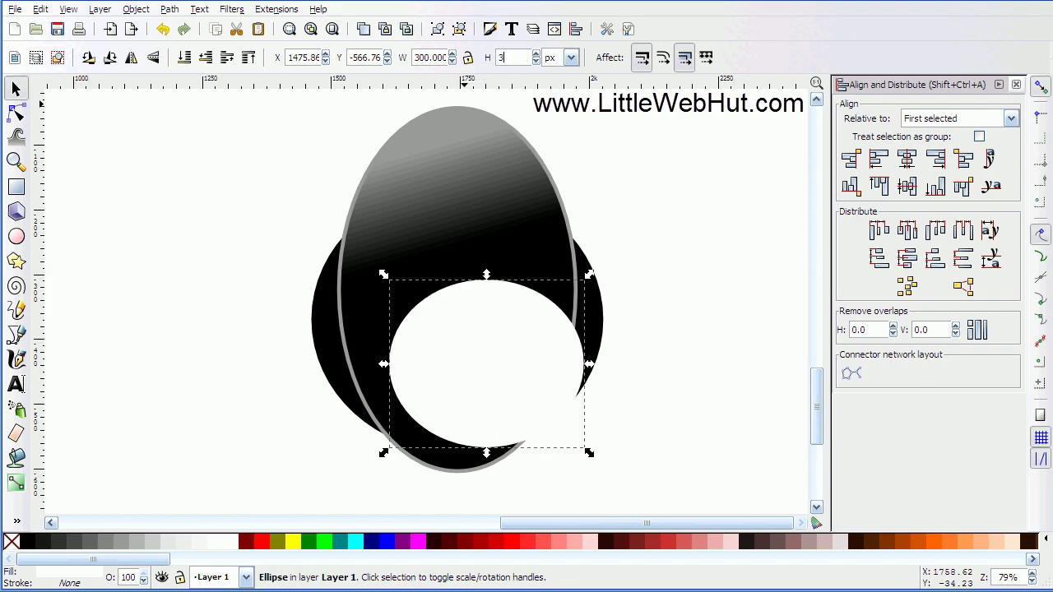
type("95")
key("Return")
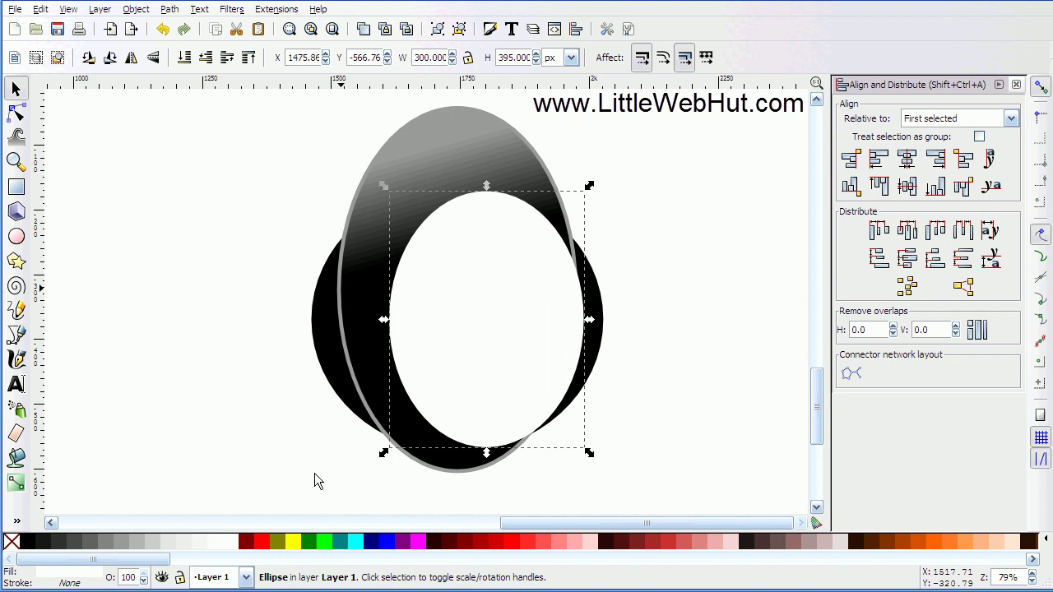
- Give the belly ellipse a white stroke 6 px wide
left_click(234, 549, "shift")
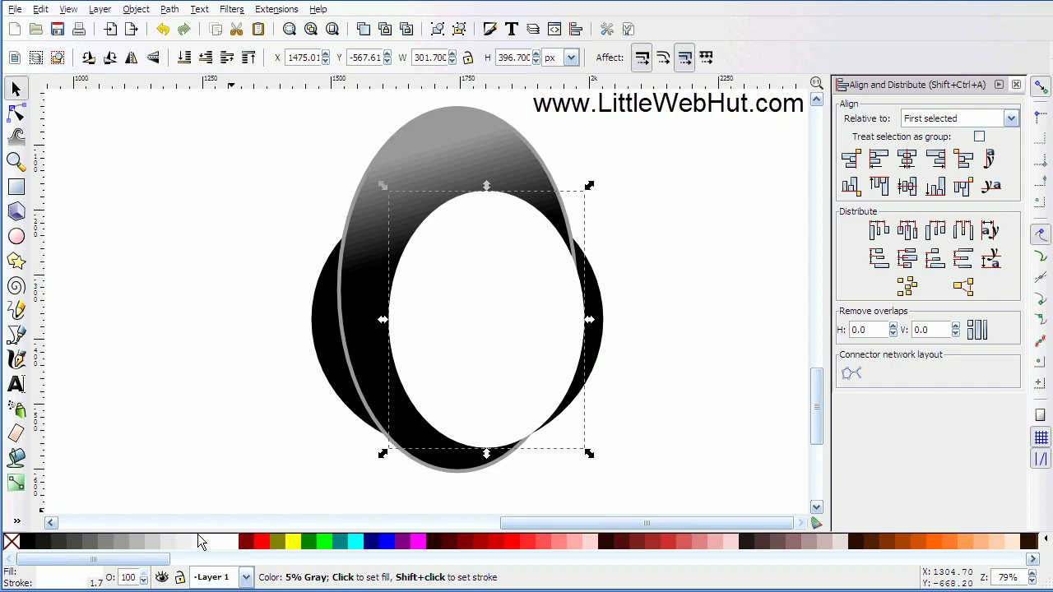
key("shift")
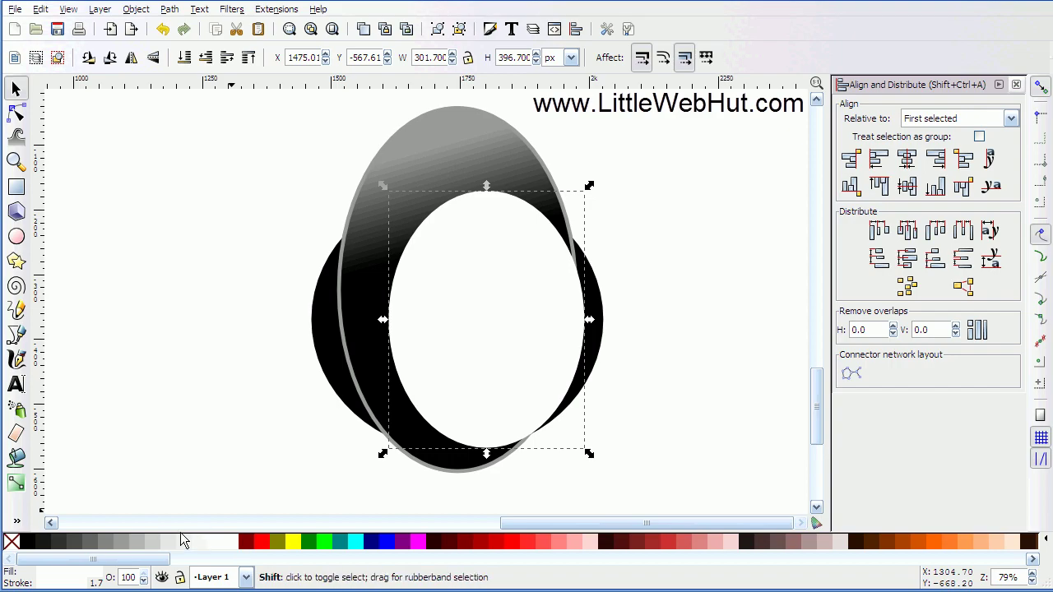
right_click(100, 585)
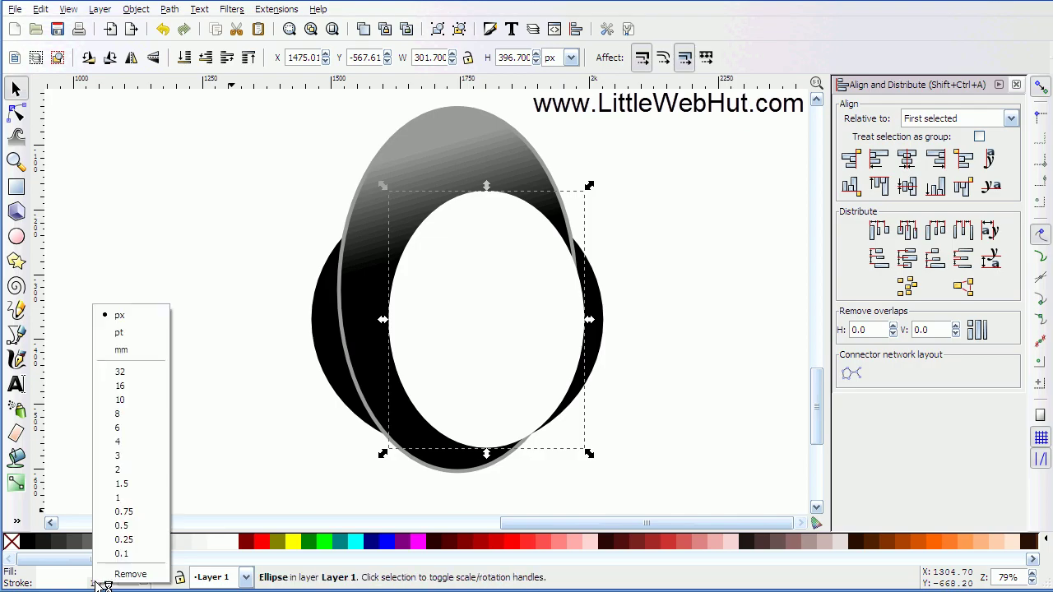
left_click(117, 428)
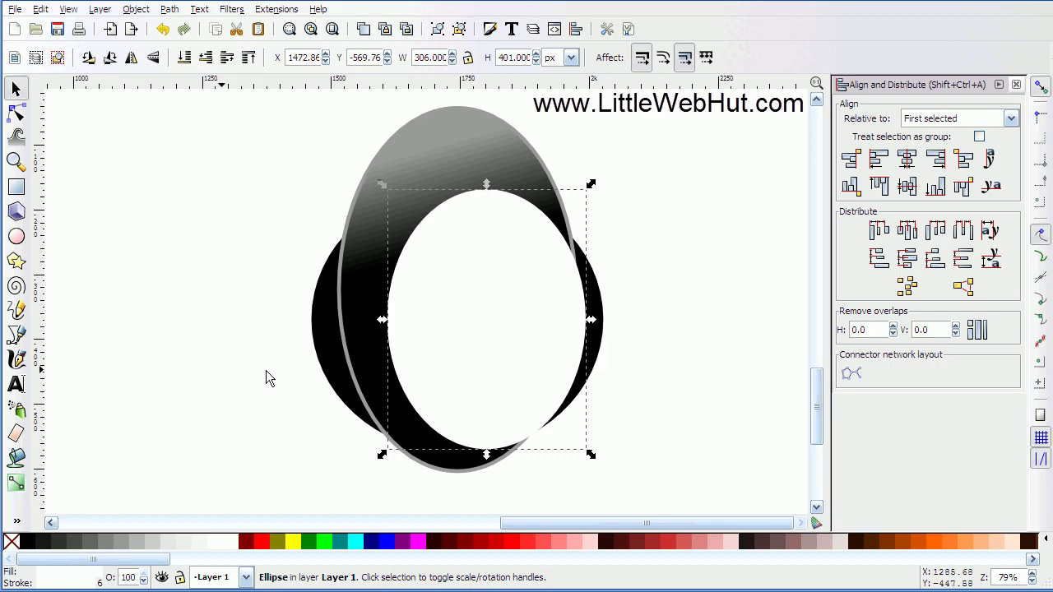
- Center the belly ellipse horizontally on the body and align their bottom edges, using the body as the first-selected reference
left_click(456, 144)
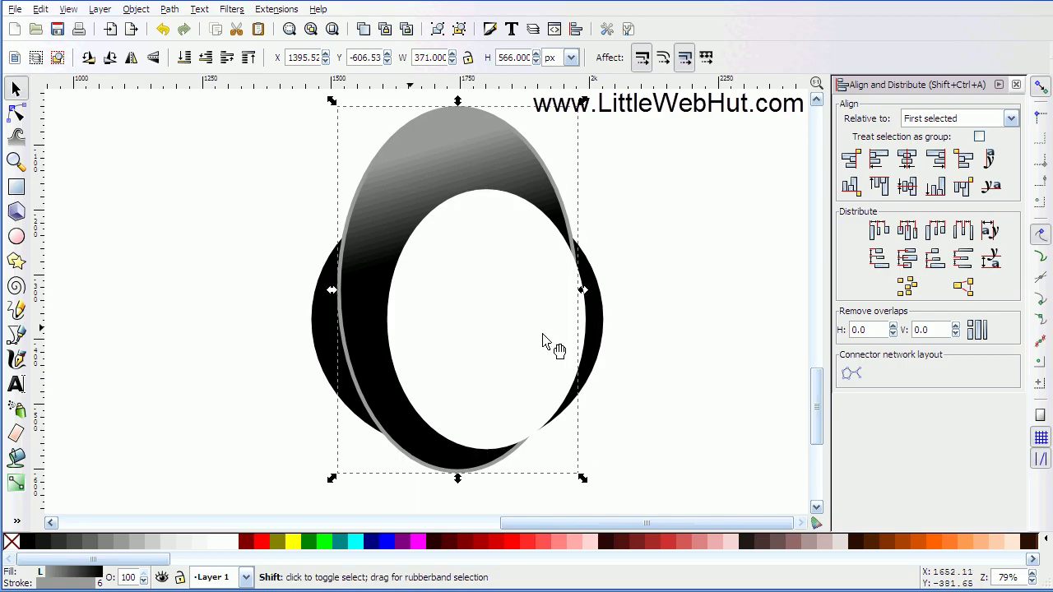
left_click(505, 333, "shift")
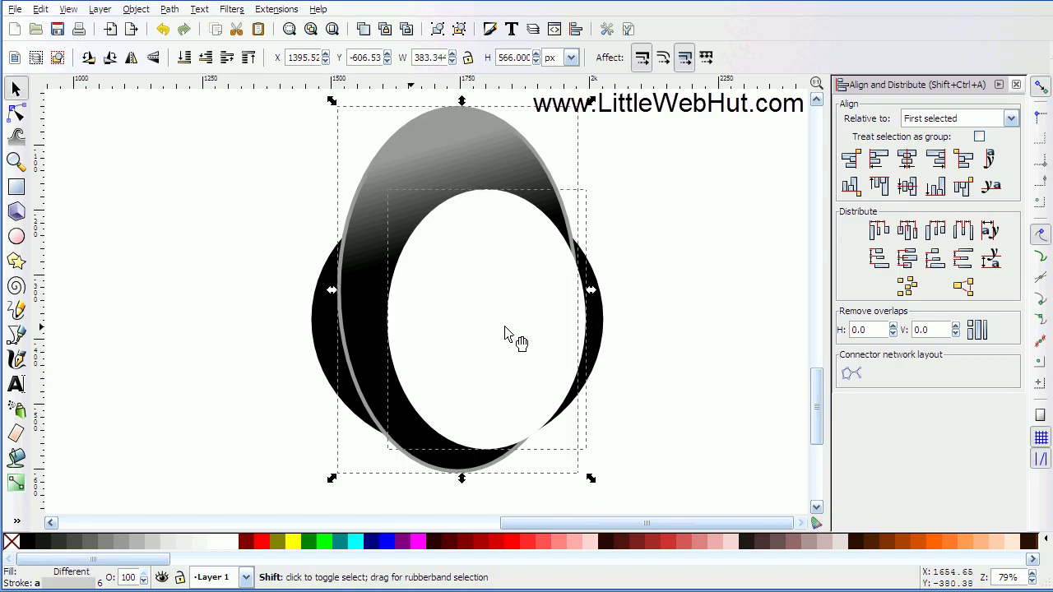
left_click(913, 162)
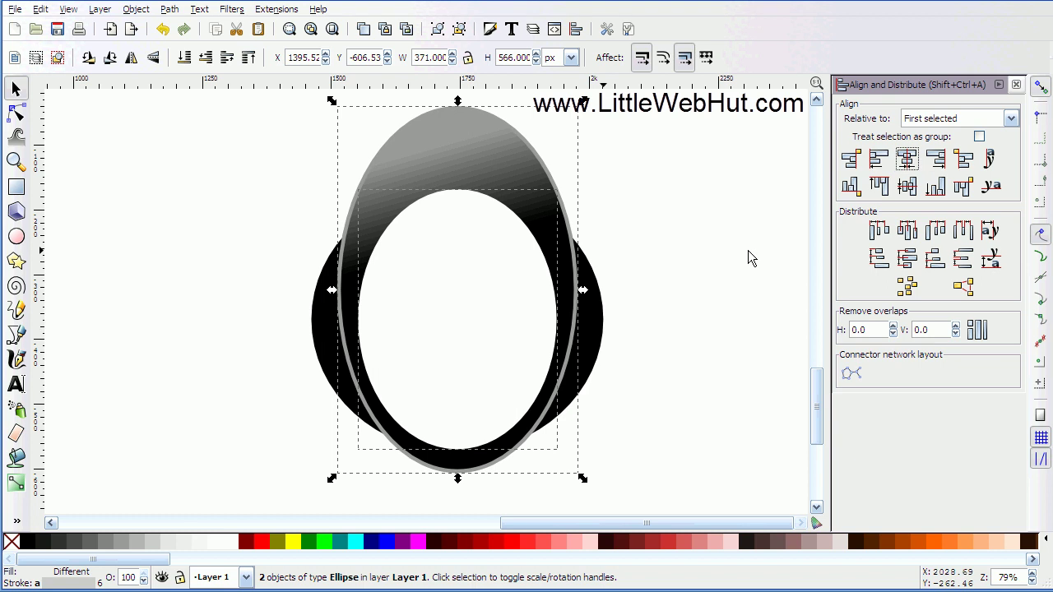
left_click(936, 192)
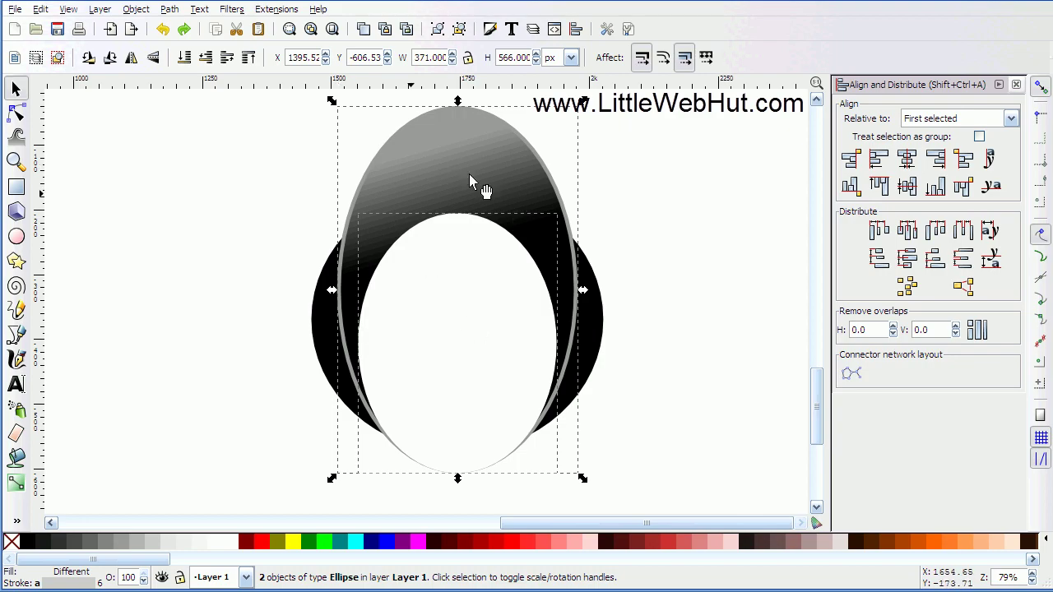
left_click(668, 223)
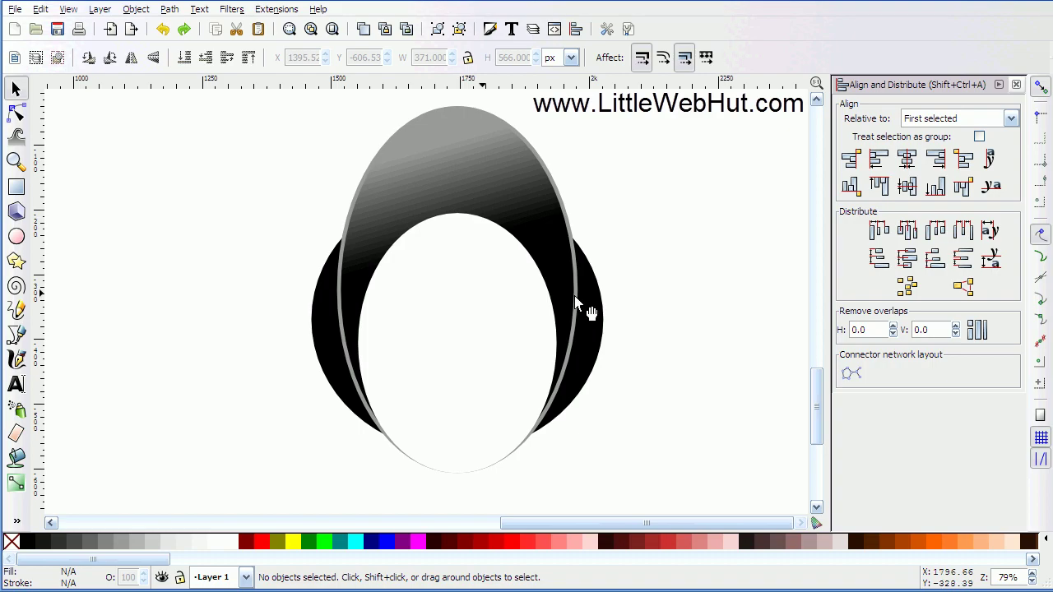
- Apply a linear gradient to the belly from near its center to beyond its lower-right edge, with a black end stop
left_click(454, 326)
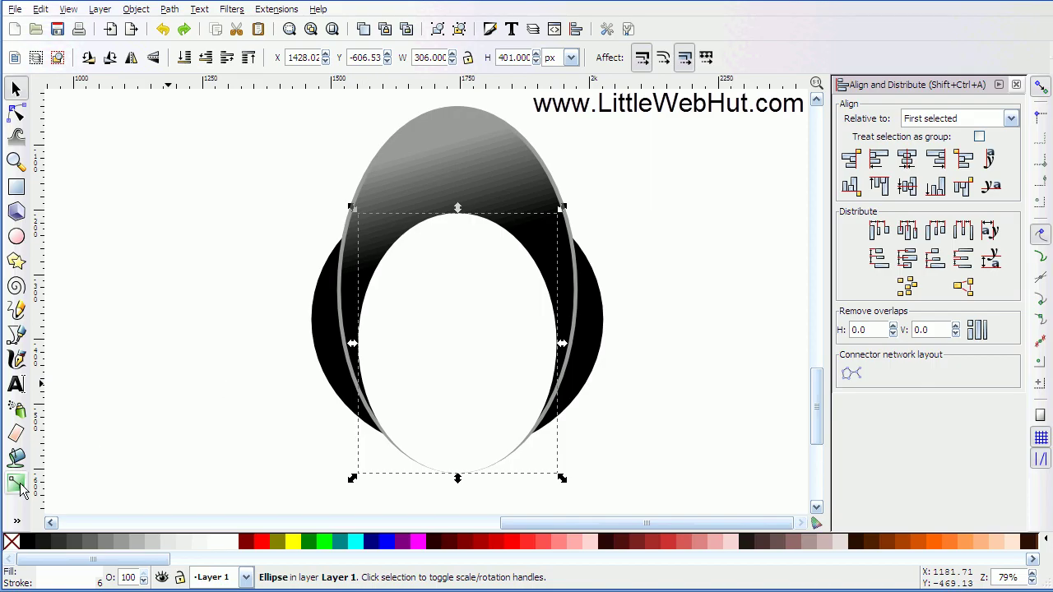
left_click(17, 484)
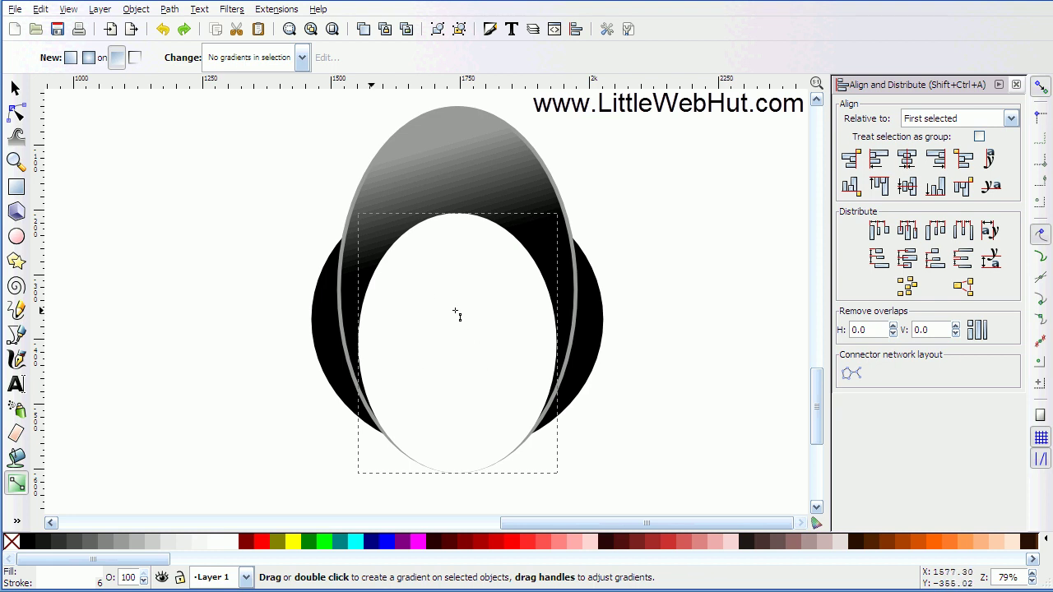
left_click_drag(454, 310, 534, 456)
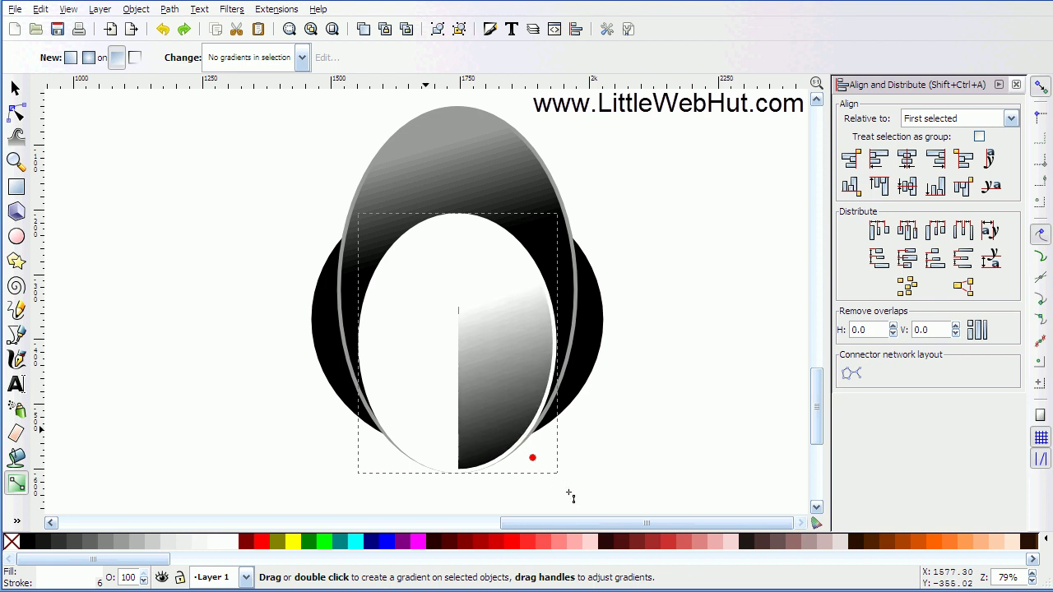
left_click_drag(569, 494, 569, 494)
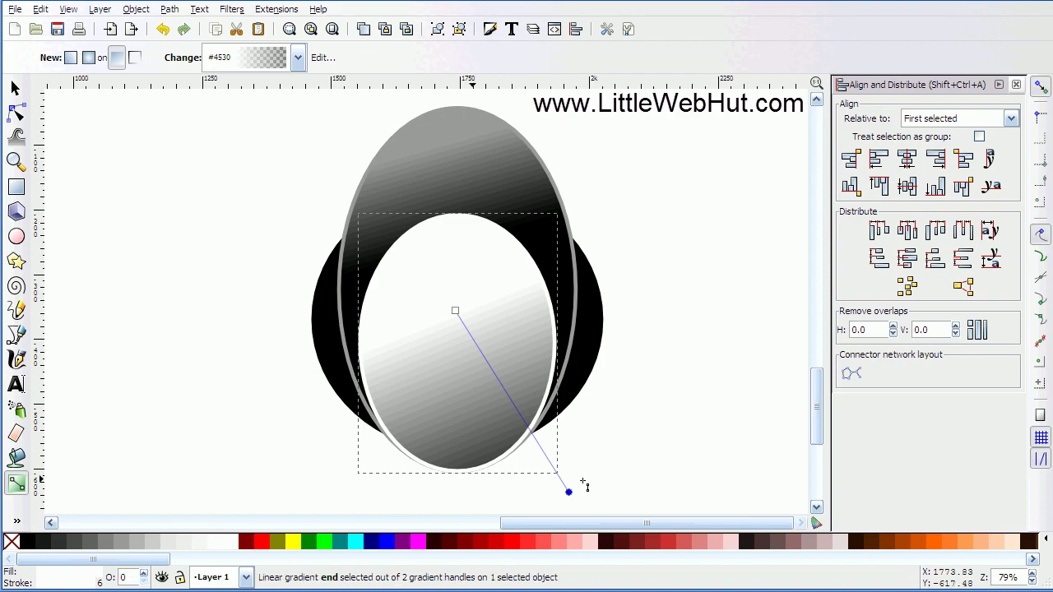
left_click(29, 550)
- Reposition the belly gradient's start handle slightly below and to the right of its original spot, near the ellipse's center
left_click_drag(455, 311, 454, 296)
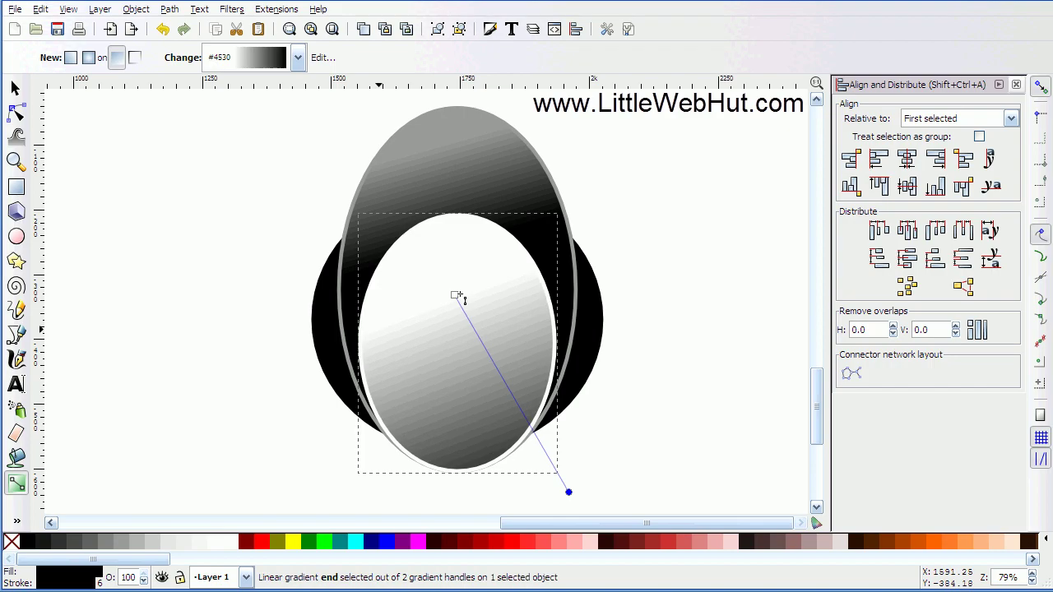
double_click(465, 315)
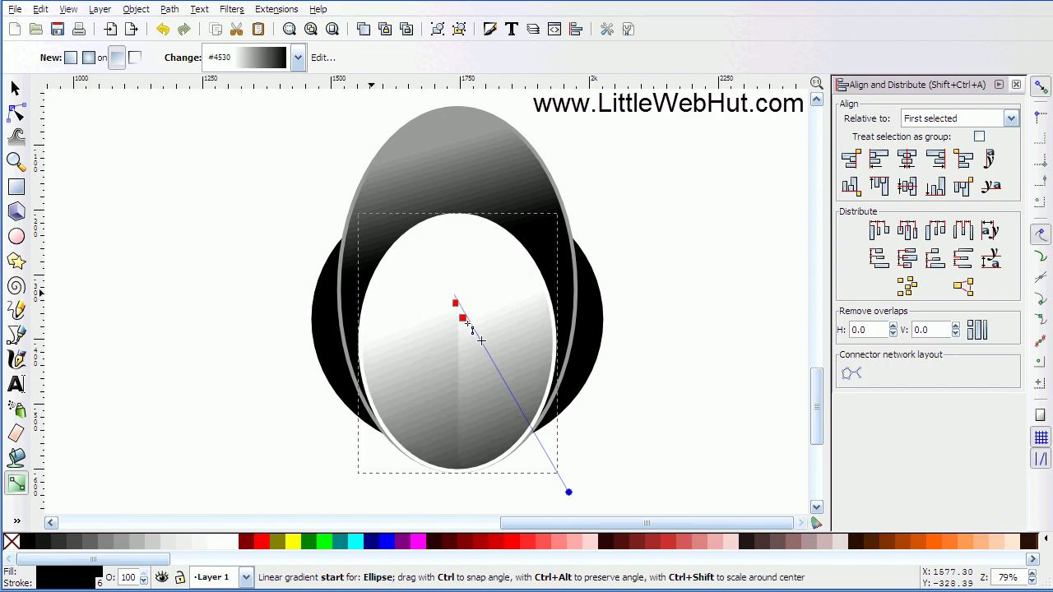
mouse_move(465, 315)
left_mouse_down()
mouse_move(492, 364)
mouse_move(469, 333)
left_mouse_up()
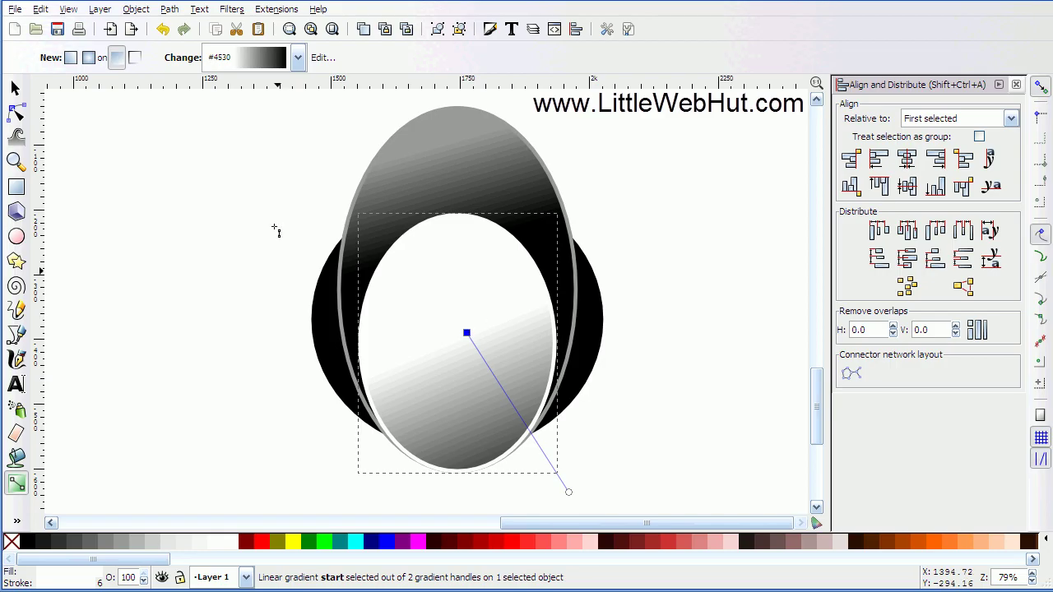
- Draw a foot ellipse about 104 px by 49 px below the belly's lower-right edge and fill it with orange
left_click(15, 239)
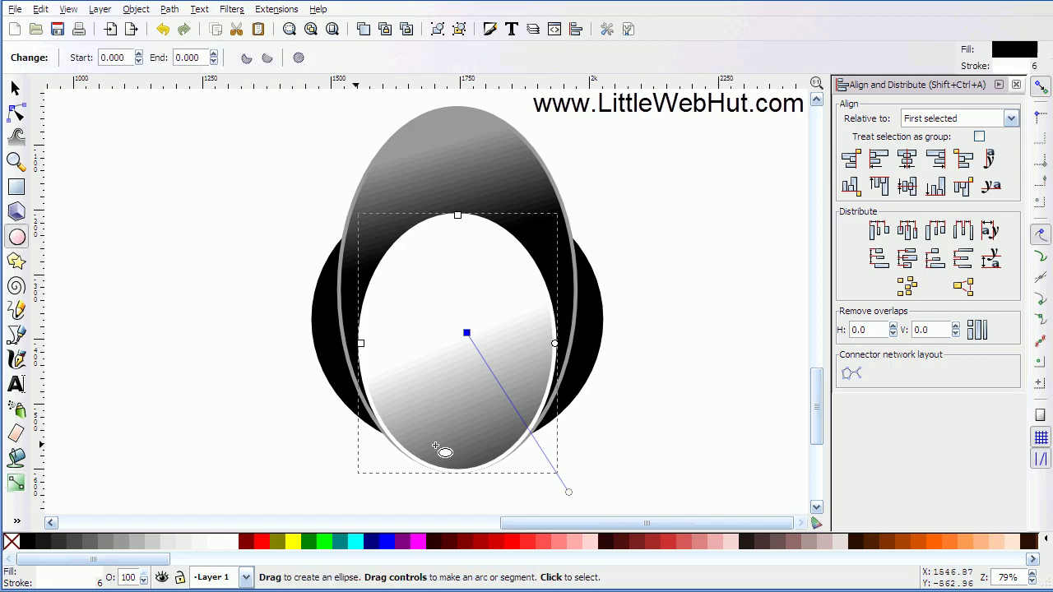
left_click_drag(494, 460, 552, 487)
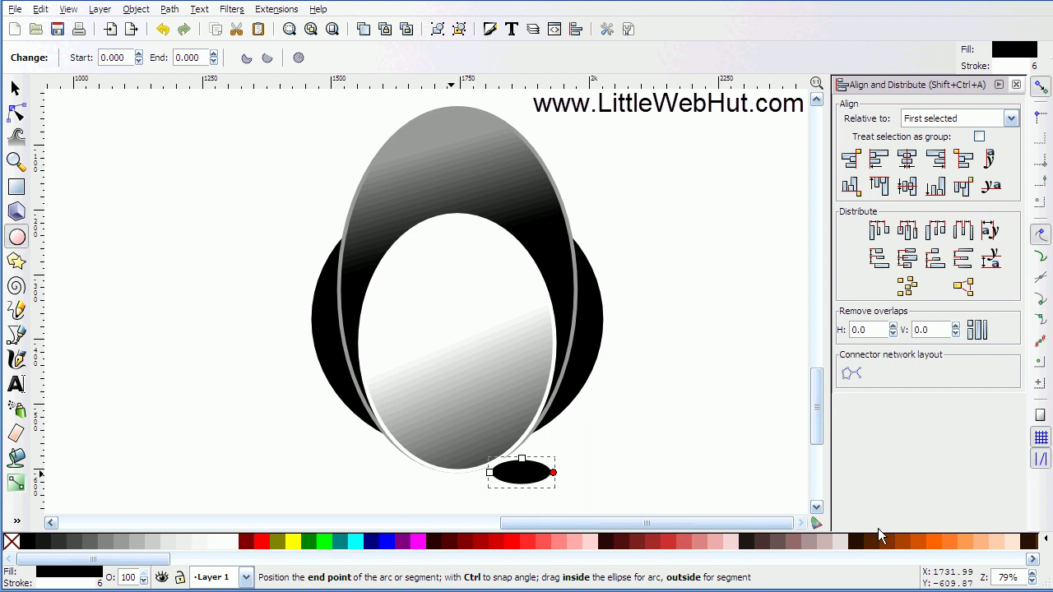
left_click(936, 541)
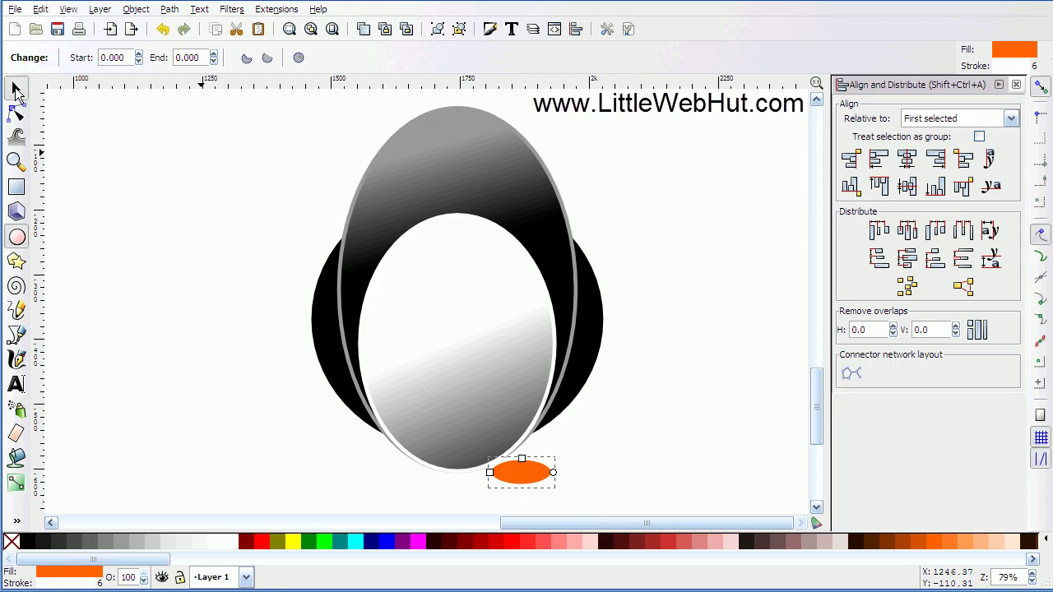
- Set the orange foot ellipse's width to 118 px and its height to 57 px
left_click(15, 89)
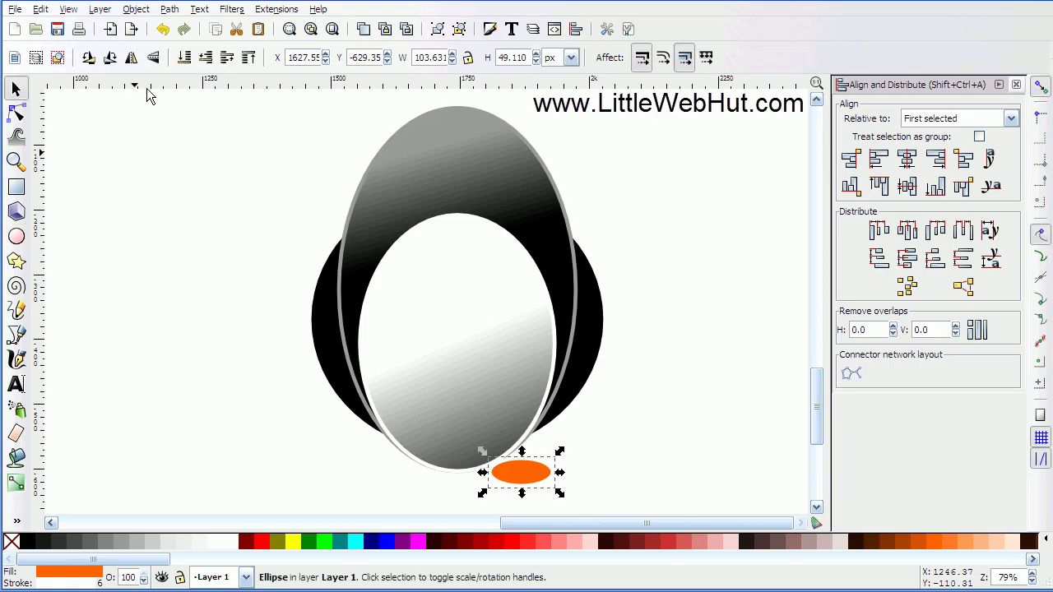
double_click(426, 57)
type("118")
key("Return")
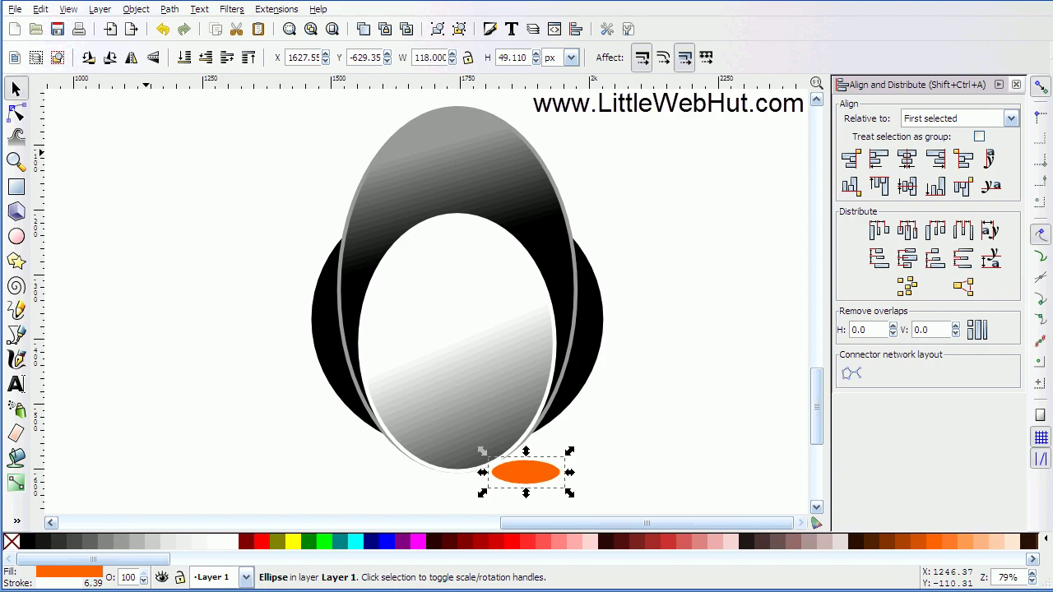
double_click(509, 56)
type("57")
key("Return")
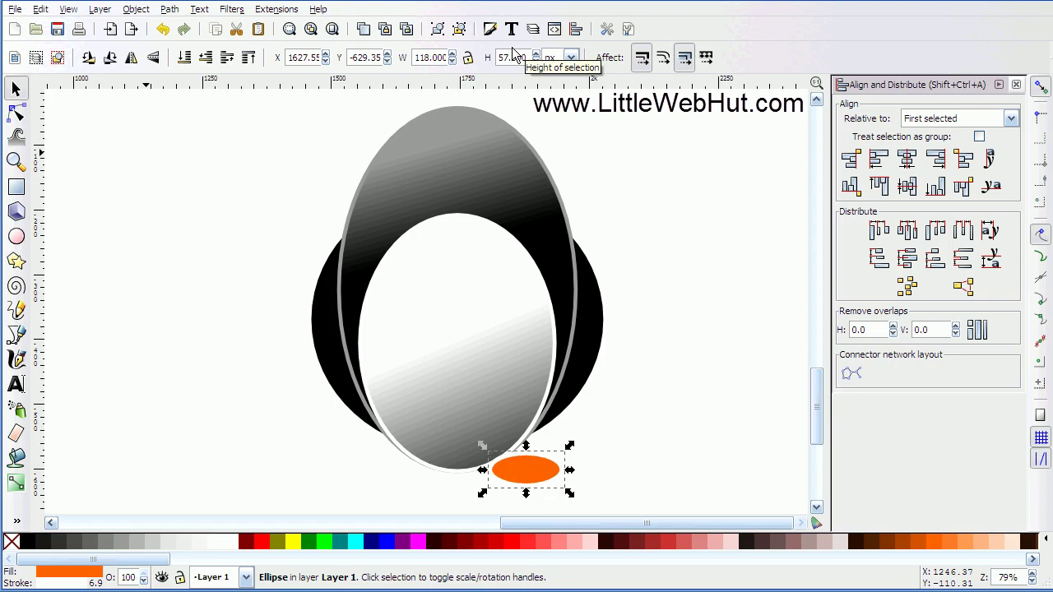
- Give the foot ellipse a matching orange stroke 6 px wide
key("shift")
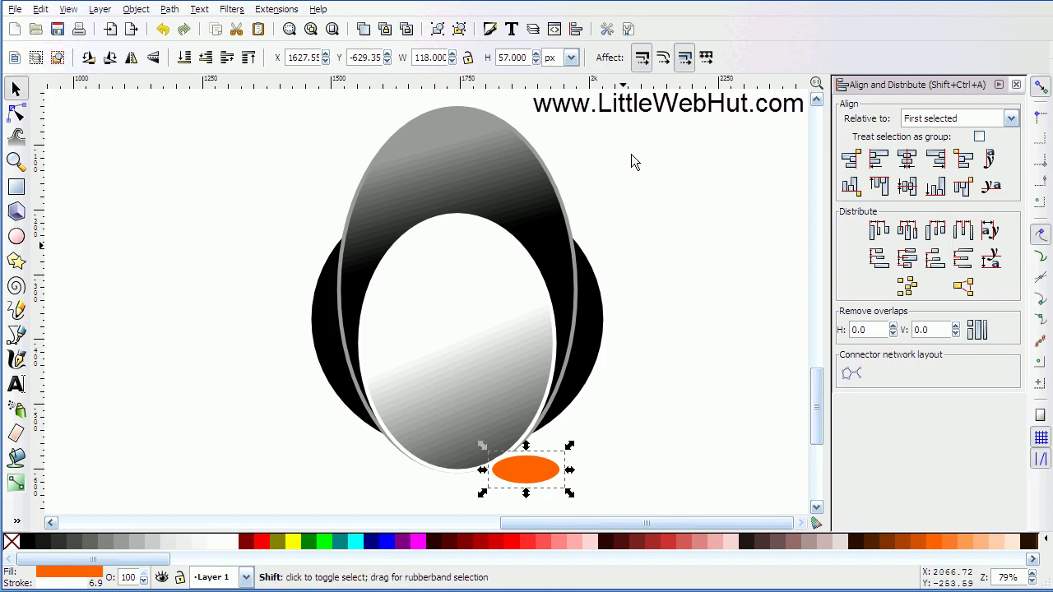
left_click(931, 539, "shift")
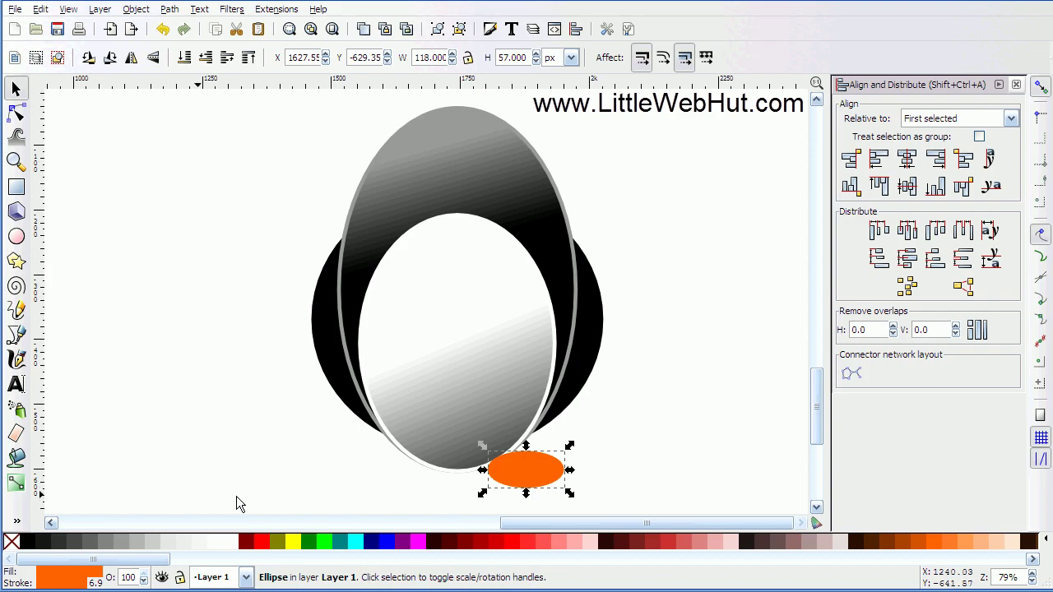
right_click(94, 583)
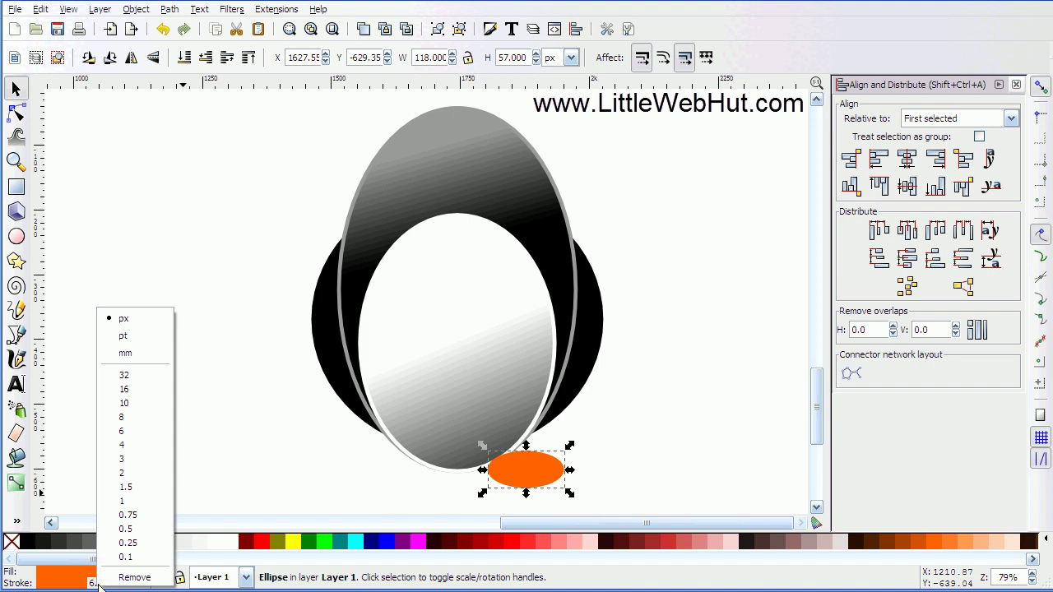
left_click(137, 439)
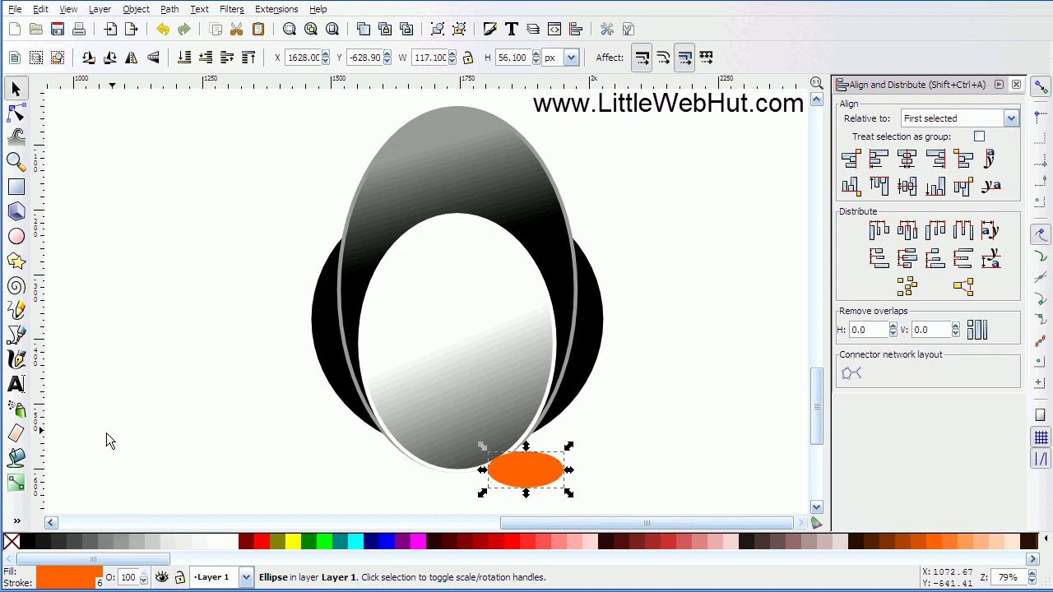
- Apply a linear gradient from orange at the foot ellipse's center to black at its lower-right edge
left_click(16, 483)
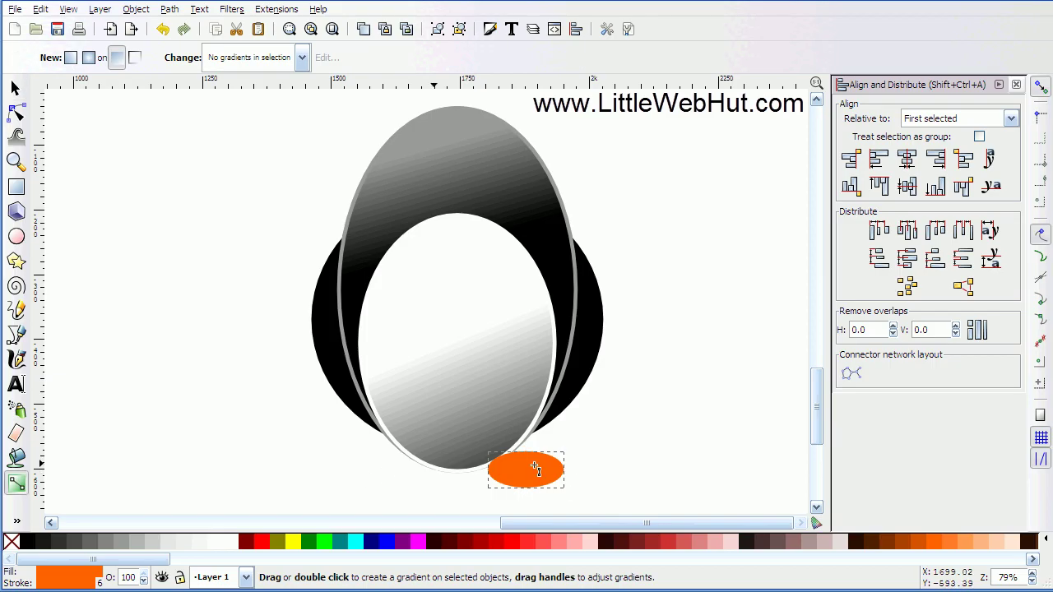
left_click_drag(528, 466, 561, 487)
left_click(561, 487)
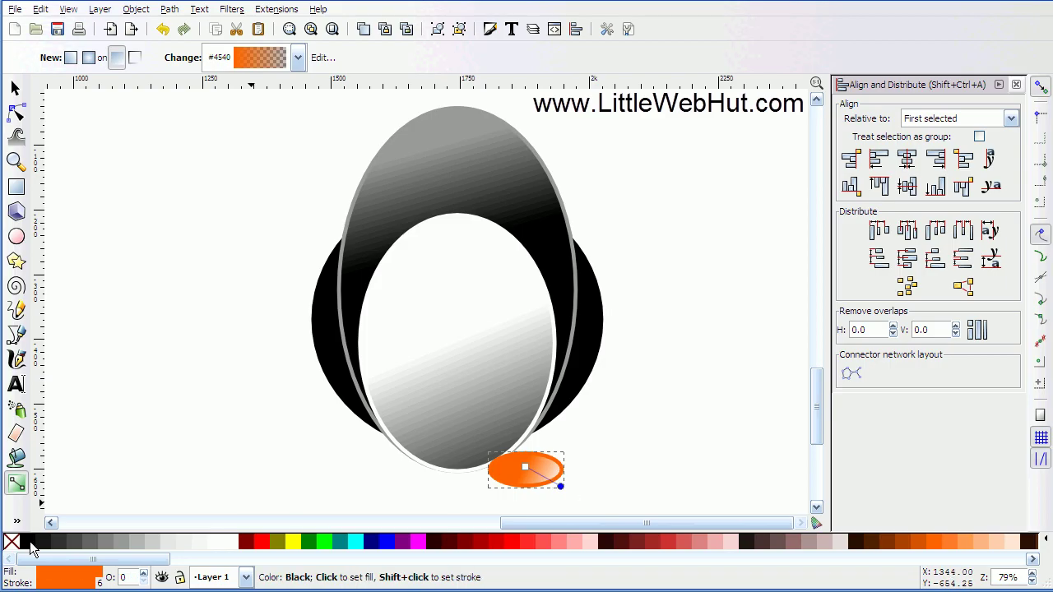
left_click(30, 549)
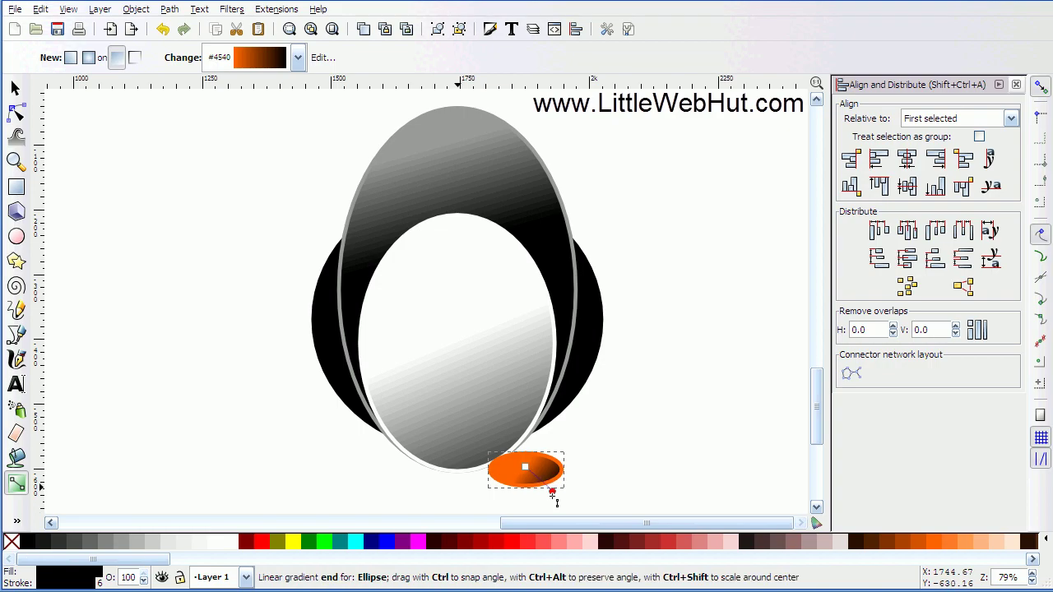
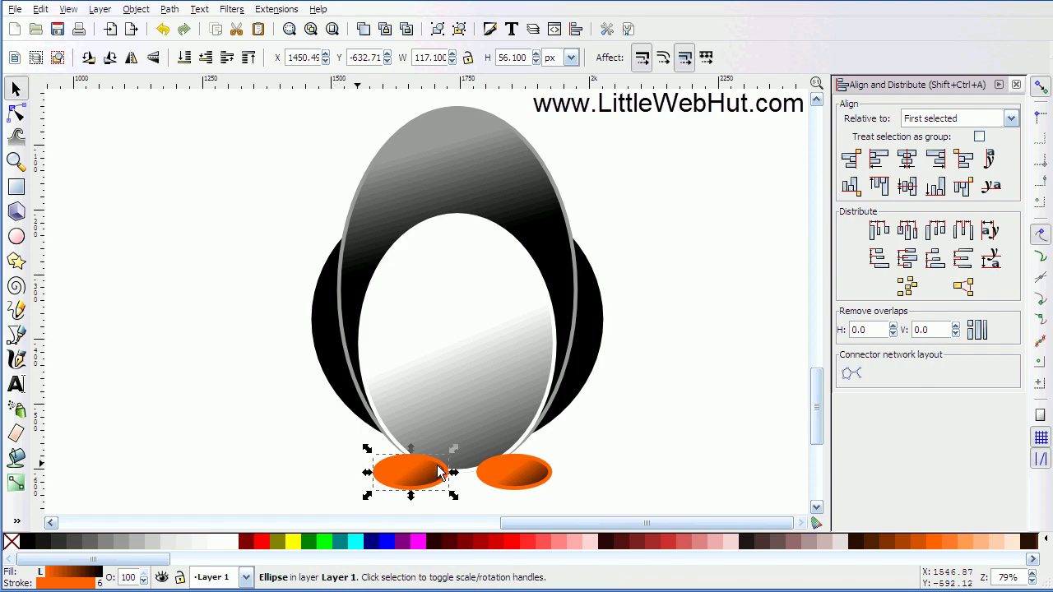
- Group the two orange feet and center the group on the belly ellipse's vertical axis
left_click(515, 476, "shift")
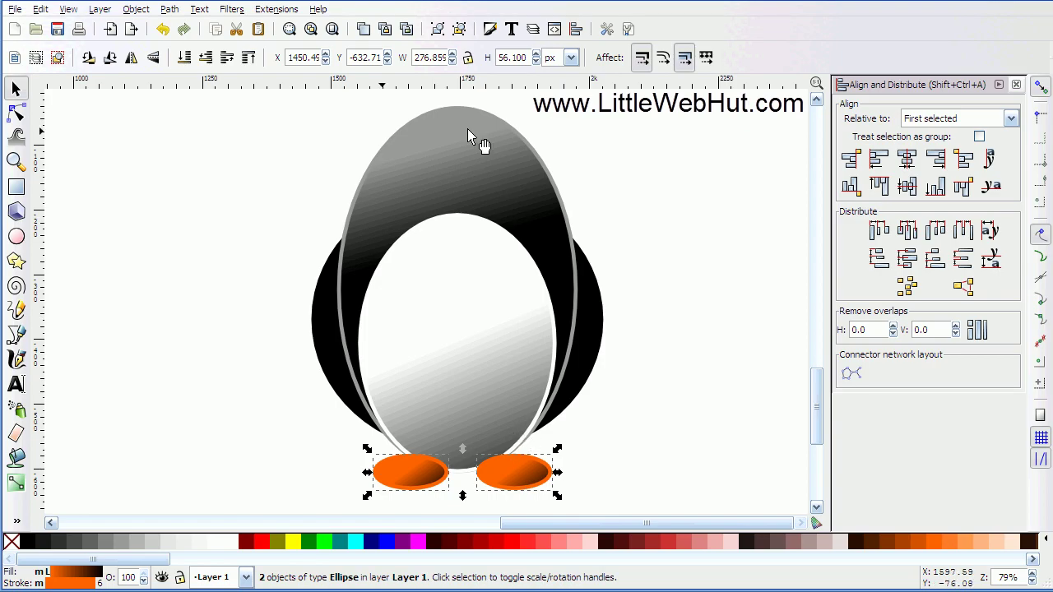
left_click(437, 31)
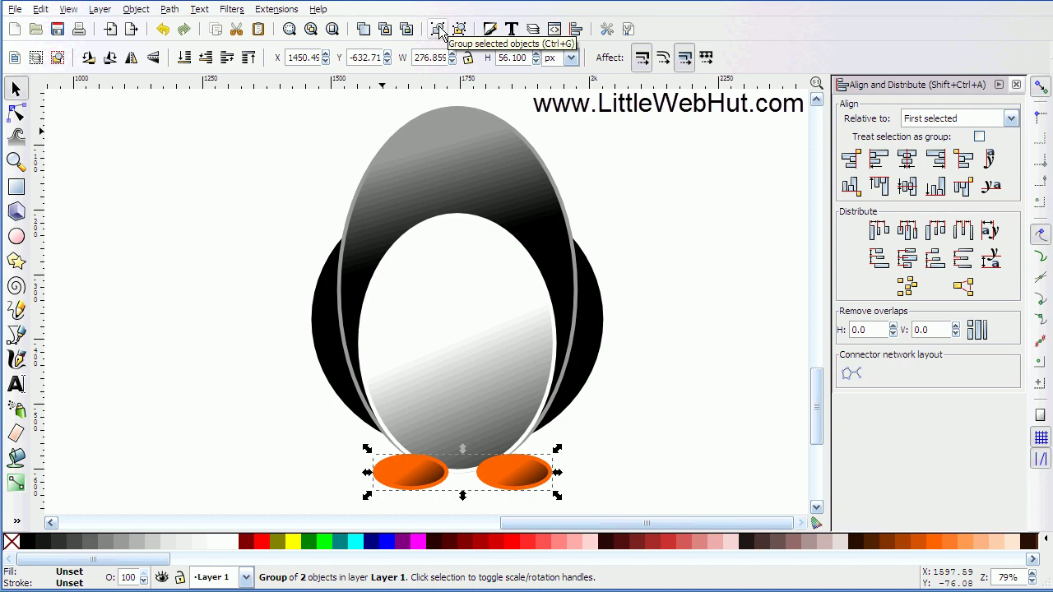
left_click(466, 329)
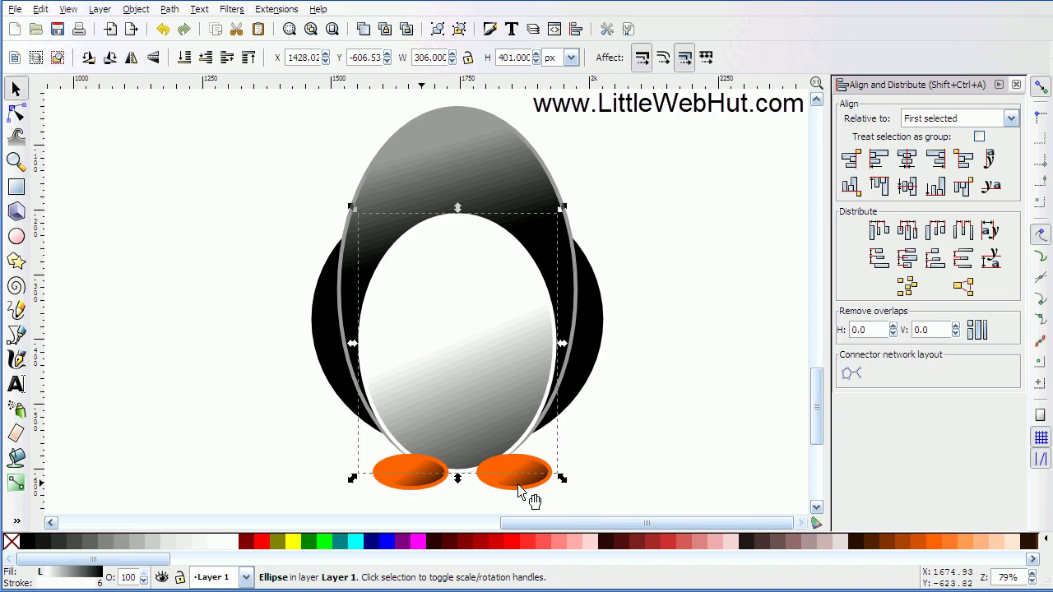
key("shift")
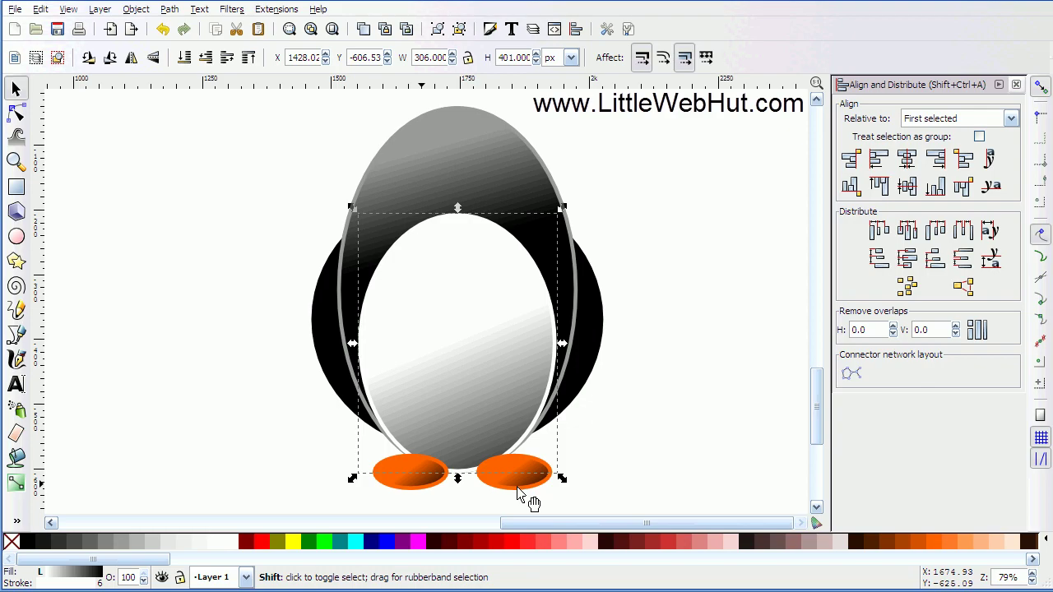
left_click(518, 489, "shift")
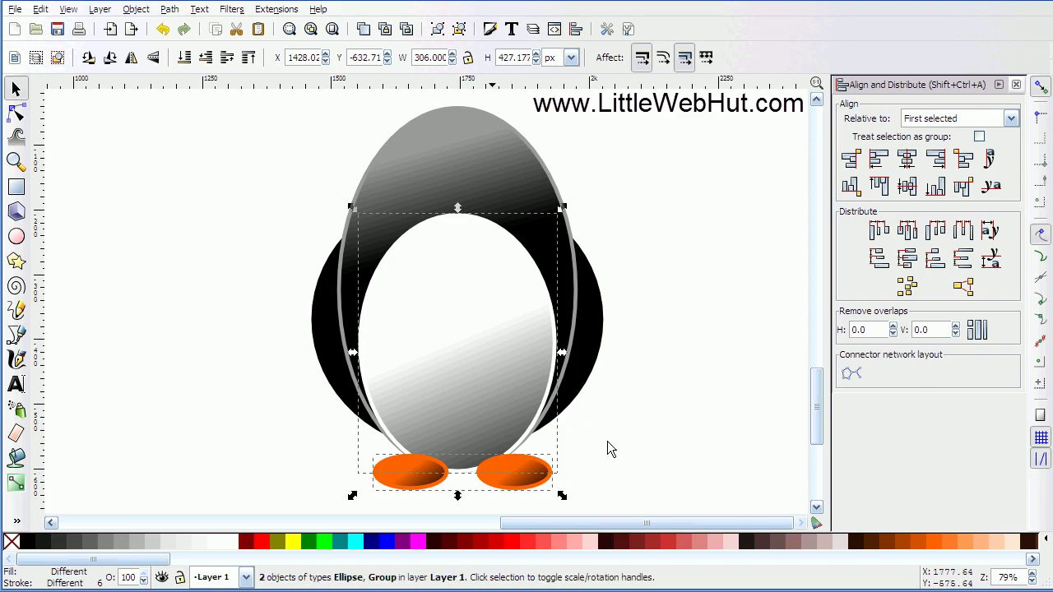
left_click(907, 162)
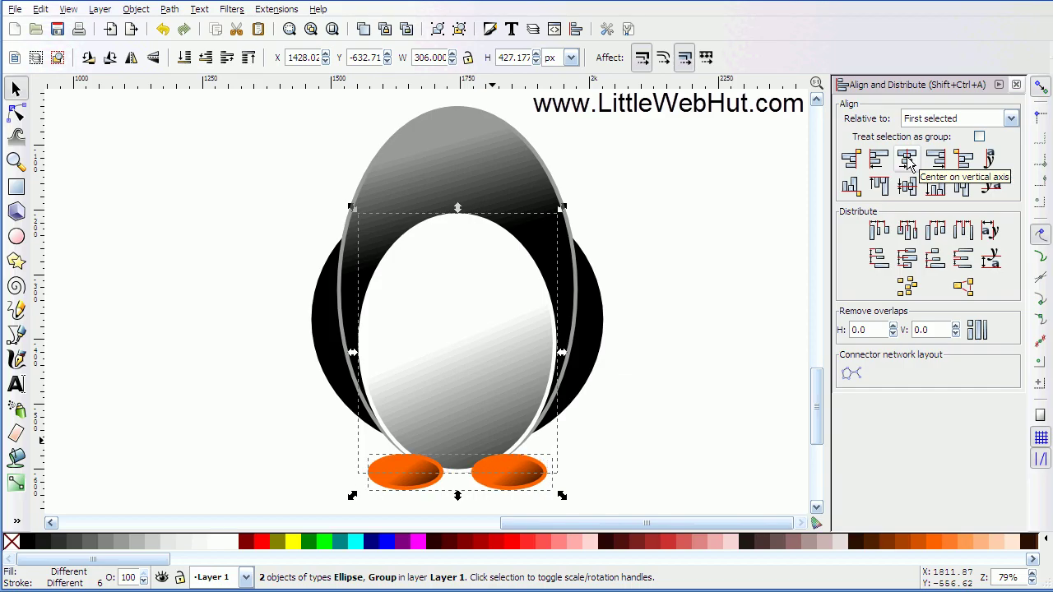
left_click(649, 403)
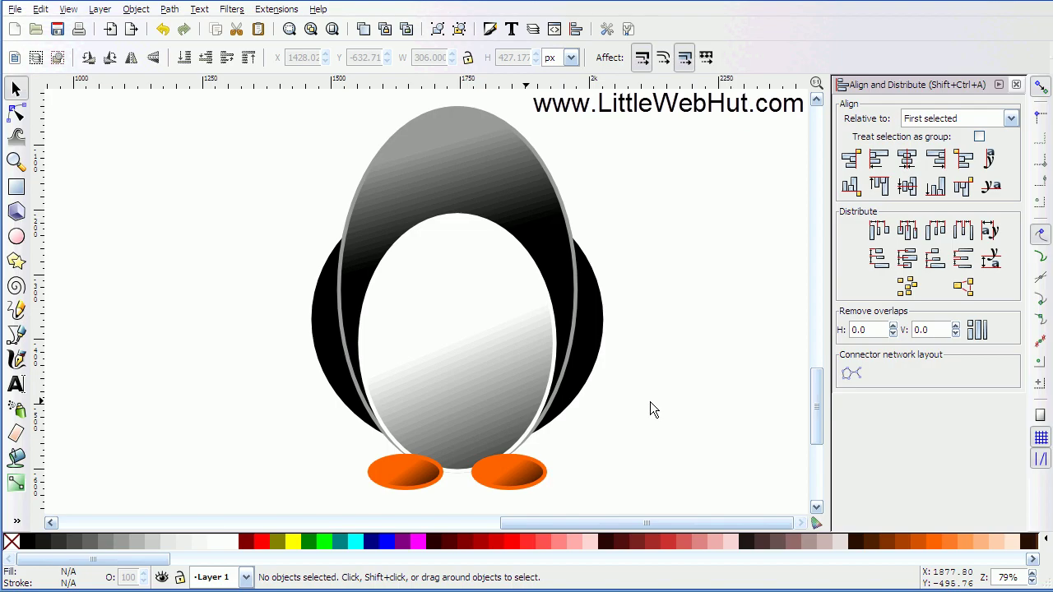
- Lower the feet group to the bottom of the stacking order, behind the body and belly
left_click(505, 472)
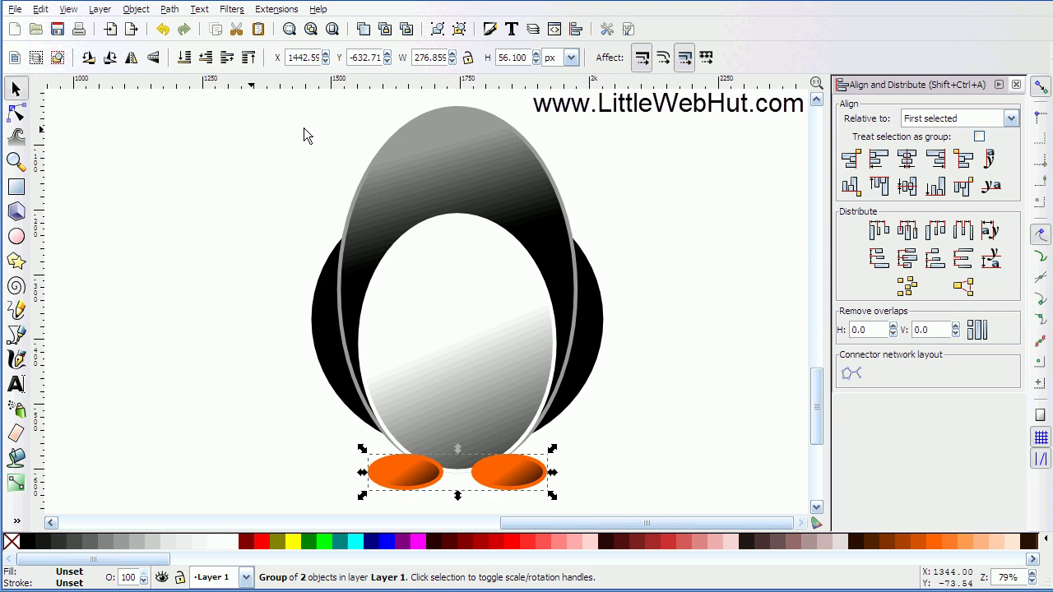
left_click(184, 59)
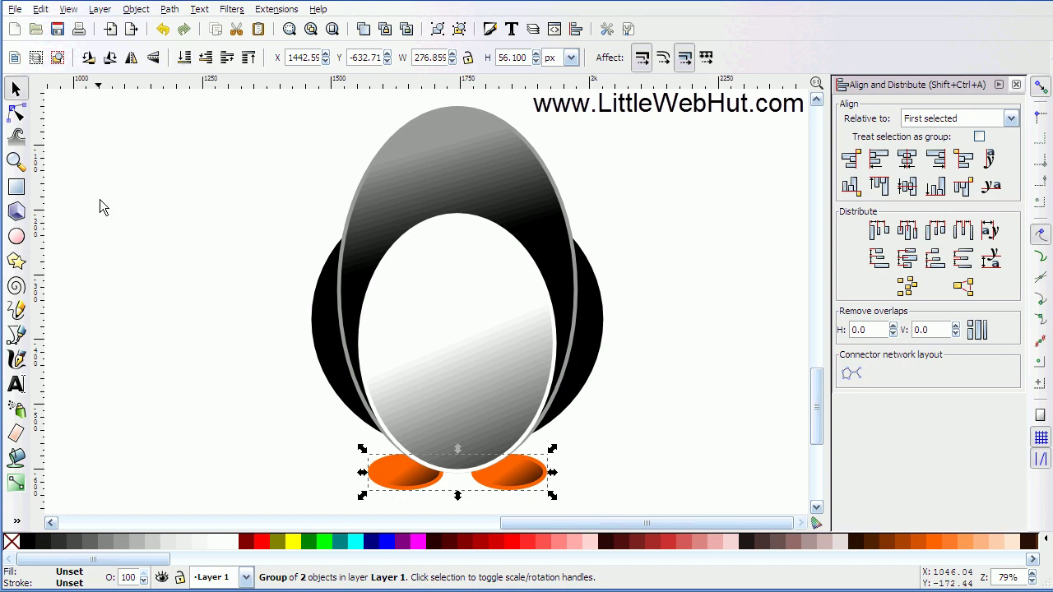
- Draw a circle about 76 px in diameter on the penguin's head, above the belly
left_click(18, 240)
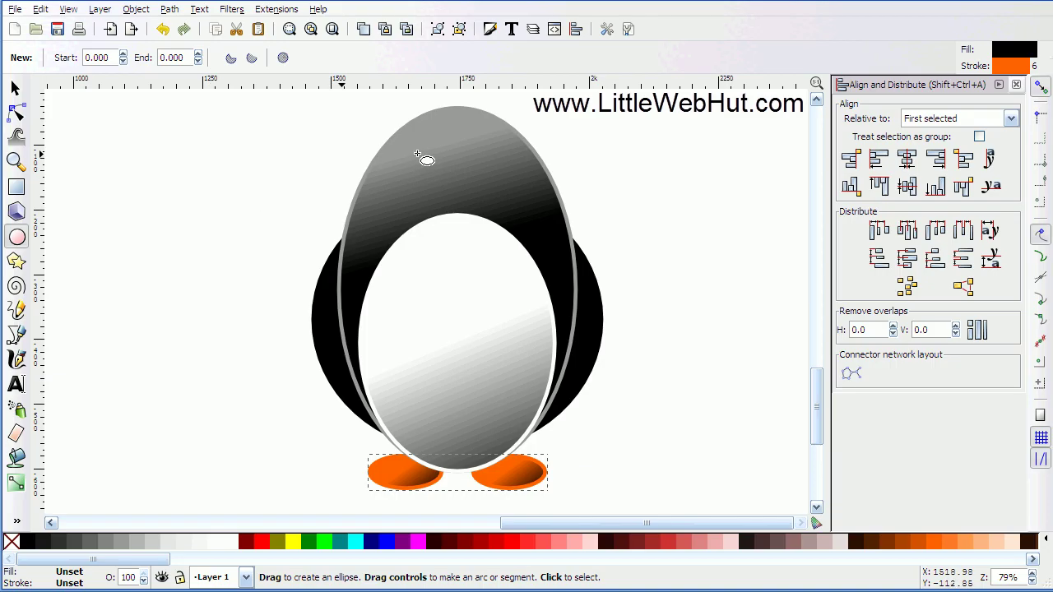
left_click_drag(417, 153, 462, 200)
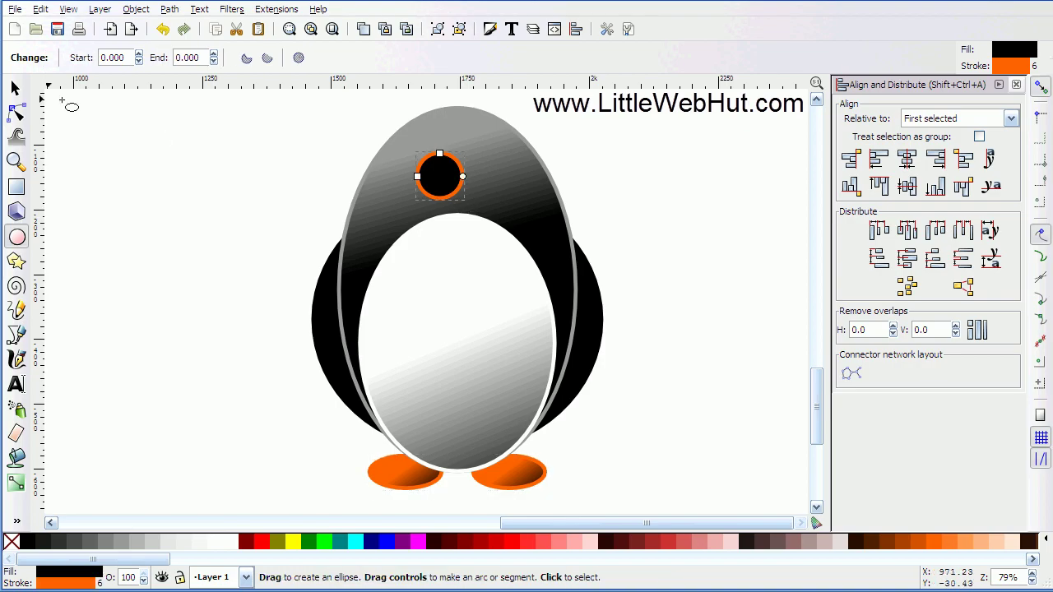
left_click(16, 90)
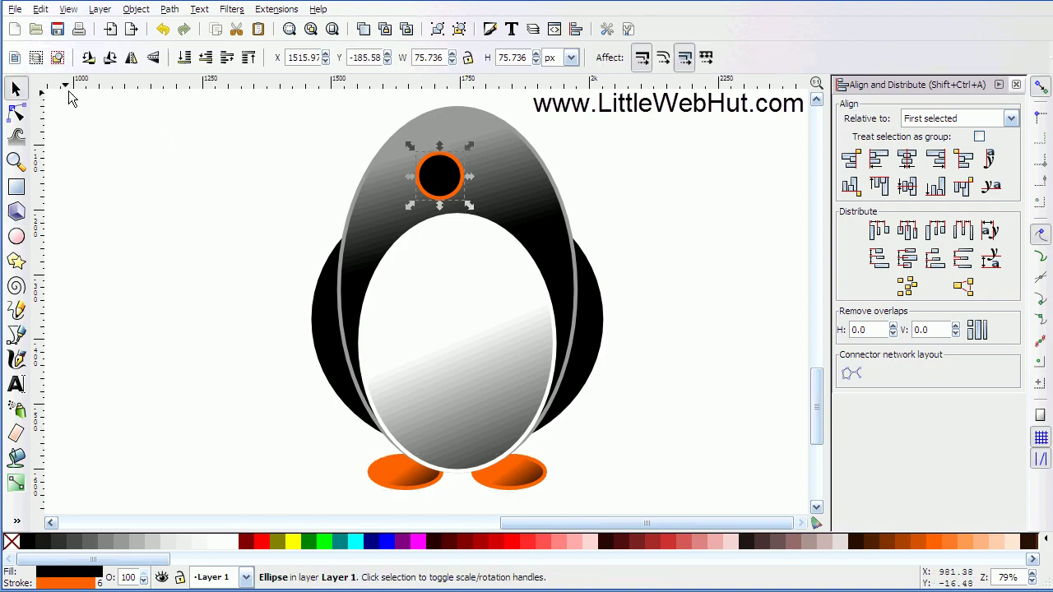
- Set the head circle's width and height to 100 px
double_click(426, 58)
type("100")
key("Return")
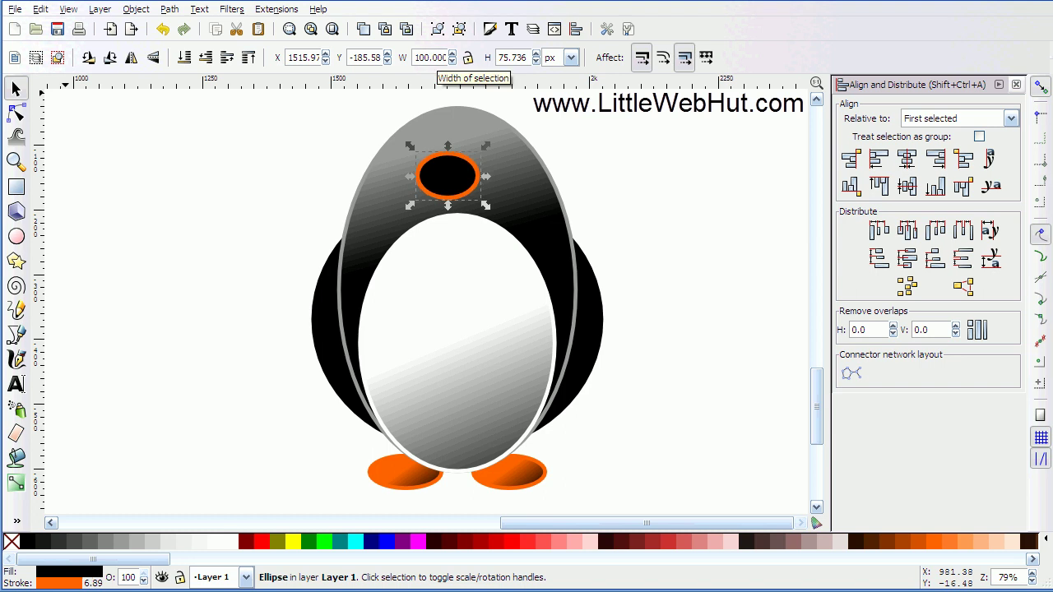
double_click(518, 54)
type("100")
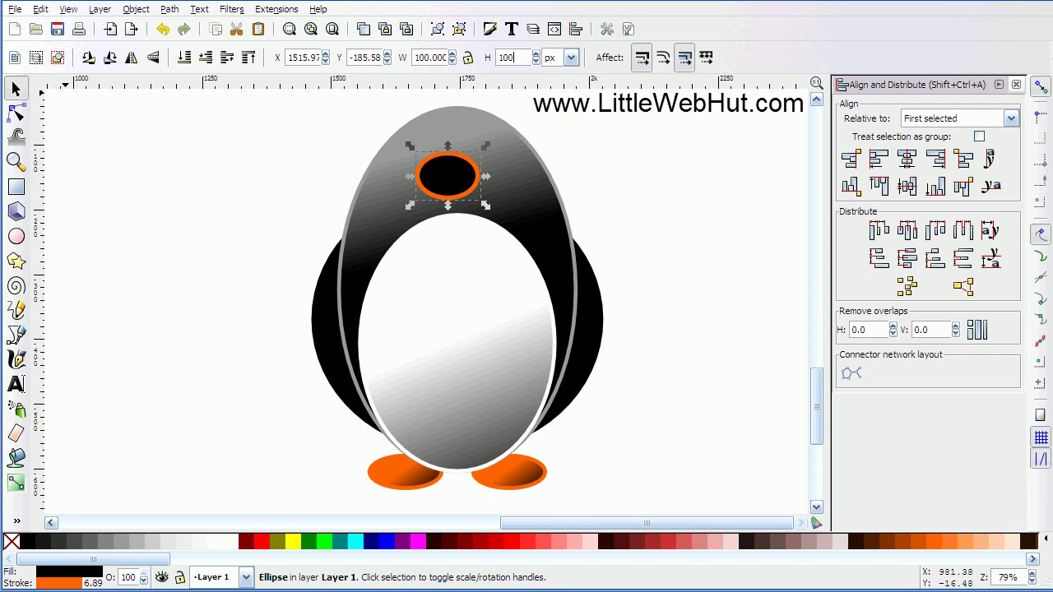
key("Return")
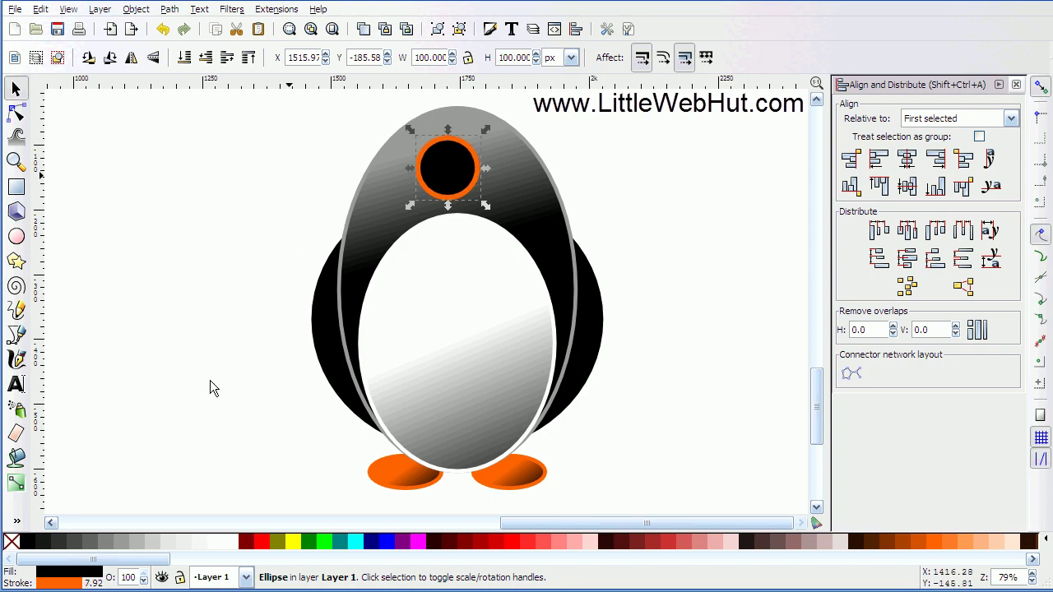
- Give the head circle a 6 px white stroke and a white fill
right_click(95, 584)
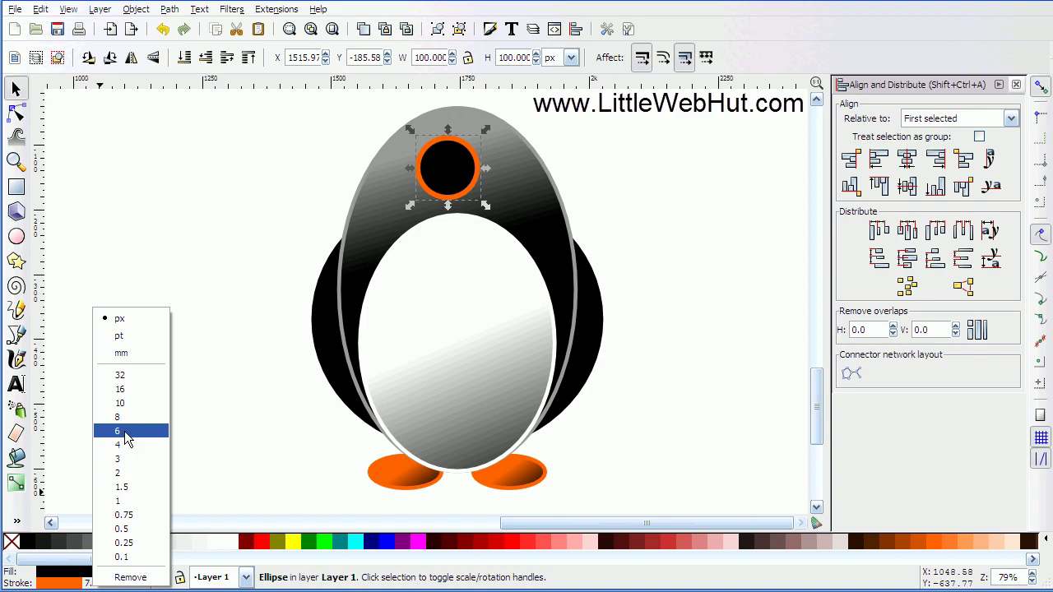
left_click(125, 426)
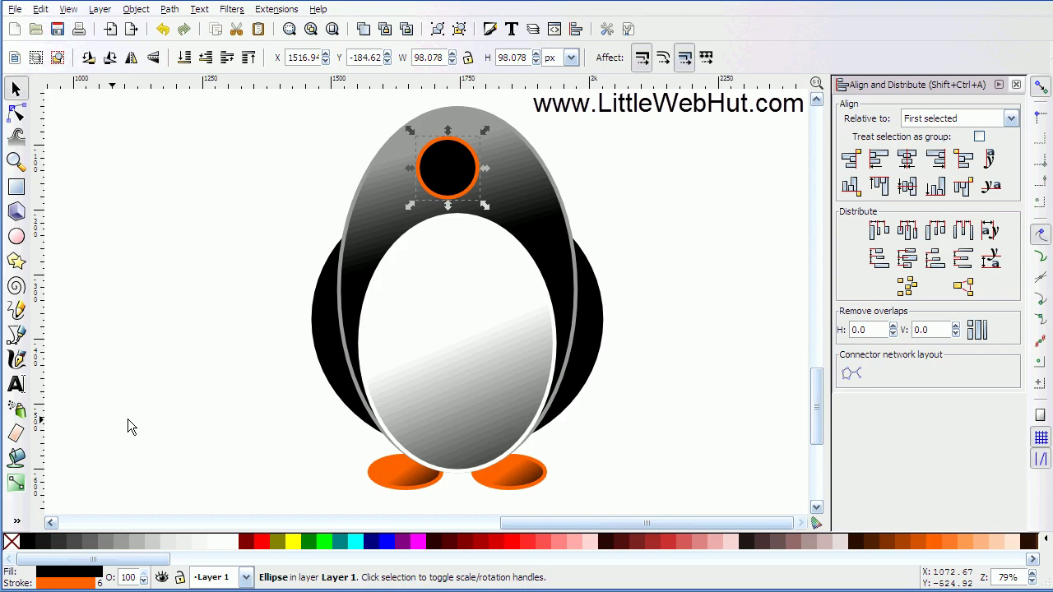
key("shift")
left_click(231, 541, "shift")
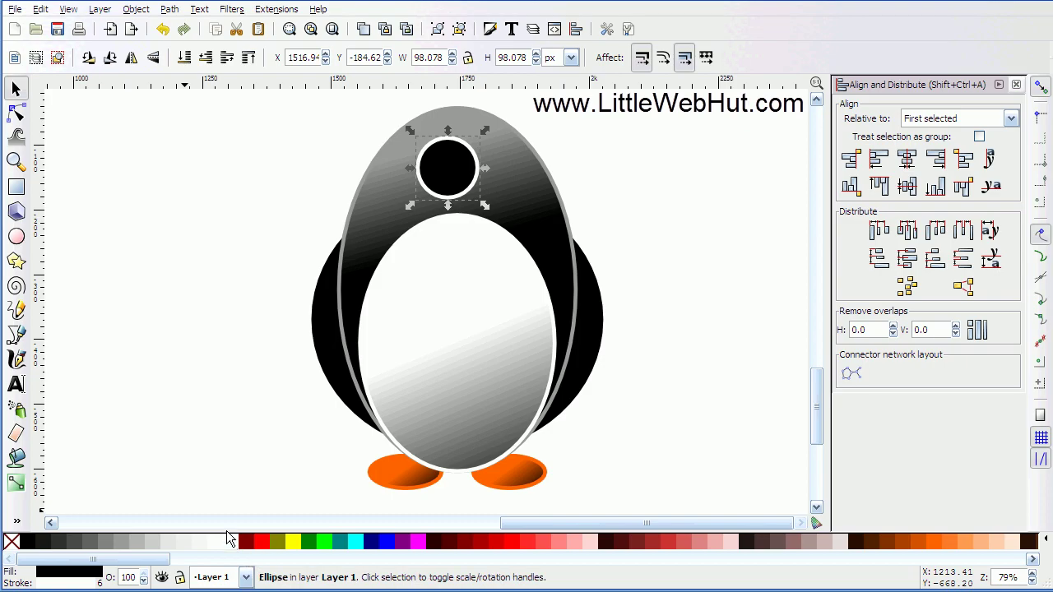
left_click(230, 547)
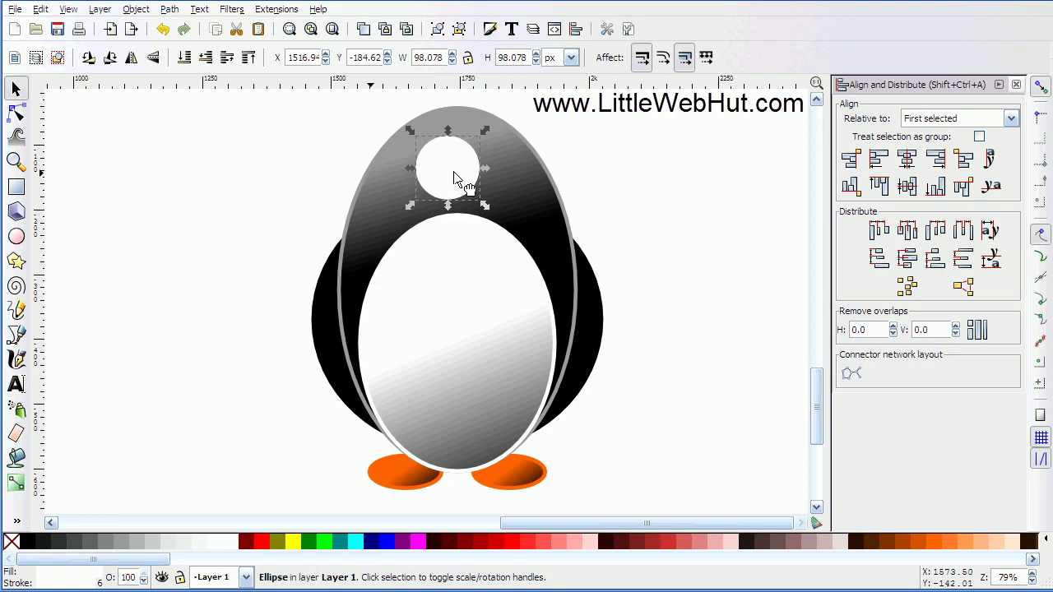
- Move a duplicate of the white circle to the right so it overlaps the original, and unite both with Union
left_click_drag(475, 172, 508, 175)
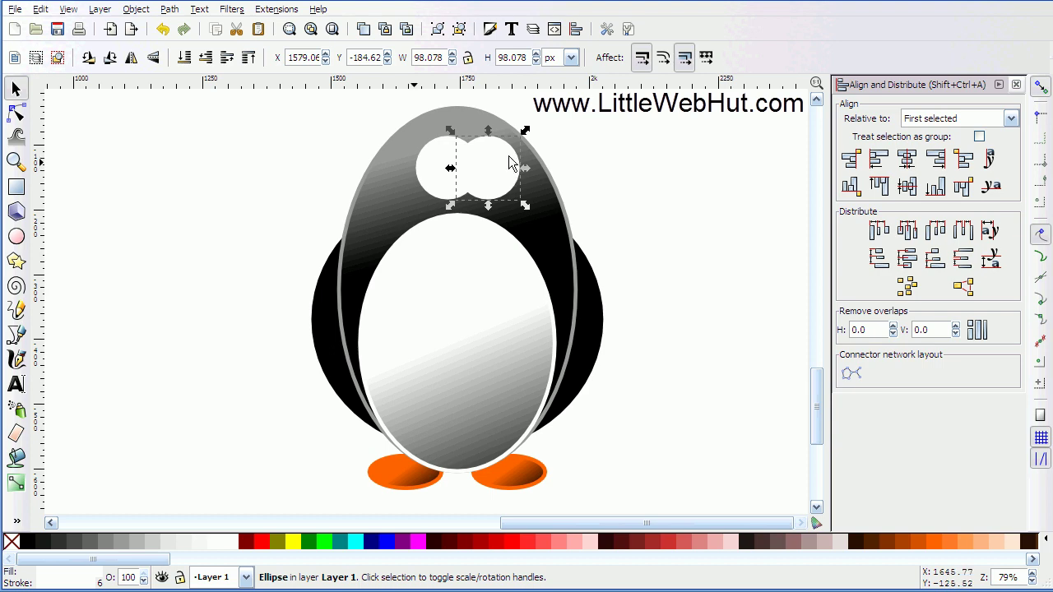
left_click(436, 169, "shift")
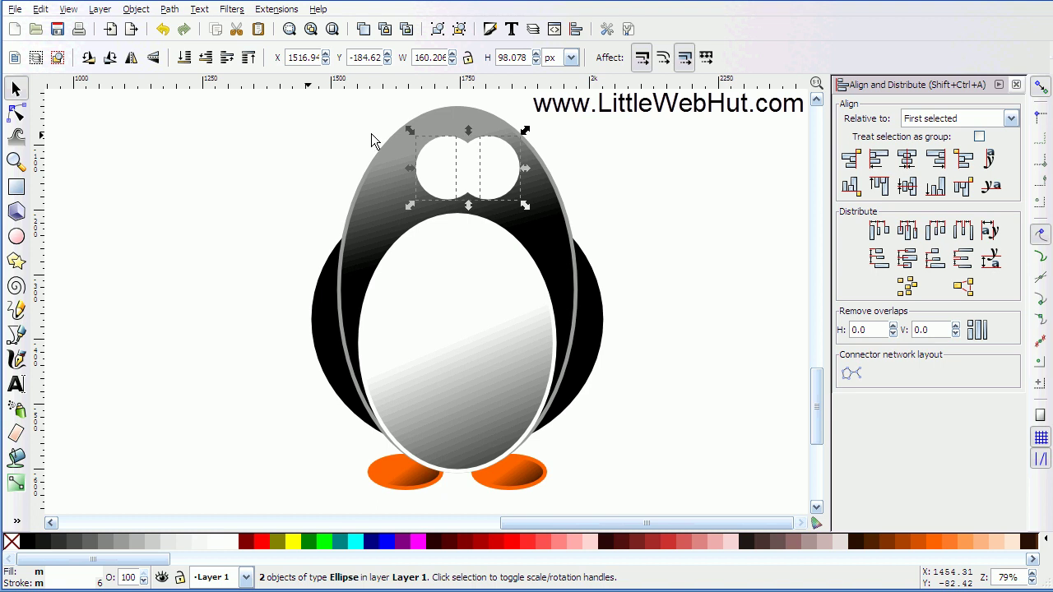
left_click(170, 10)
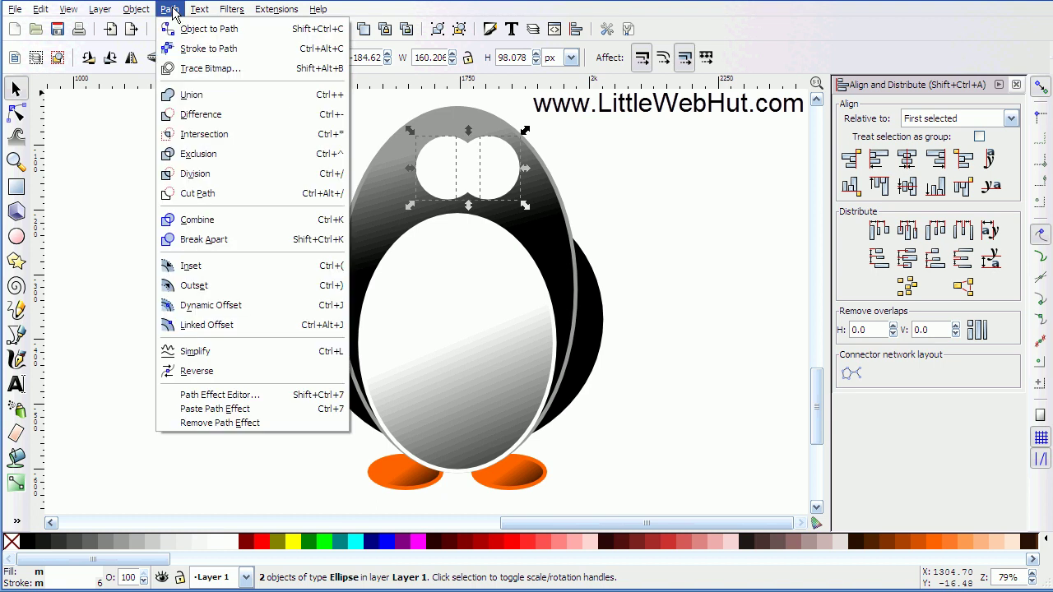
left_click(190, 95)
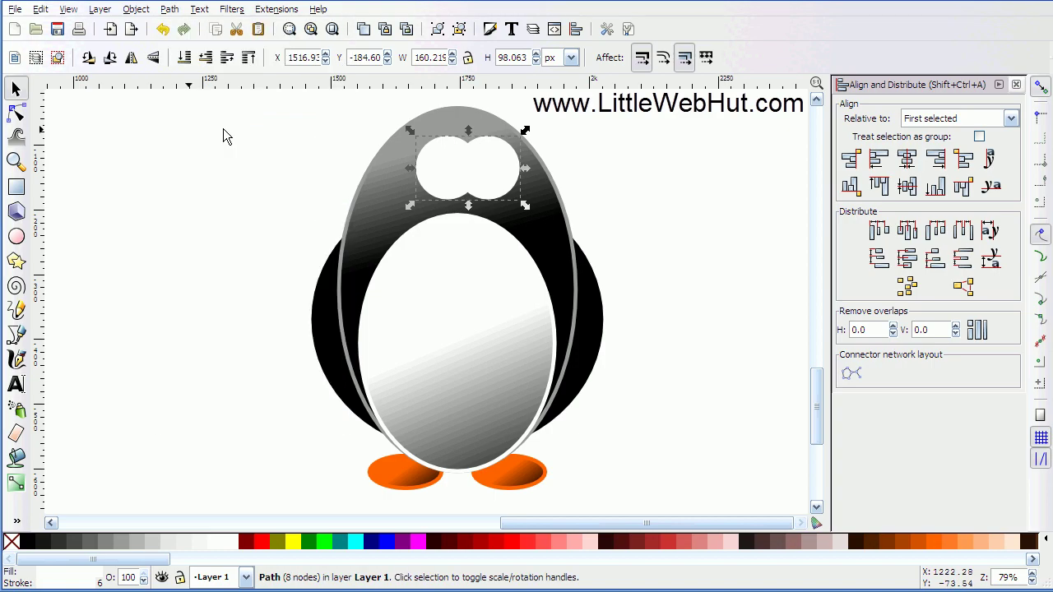
- Apply a white-to-black linear gradient running downward past the united eye shape's lower edge, and shift its start handle slightly down and right
left_click(17, 486)
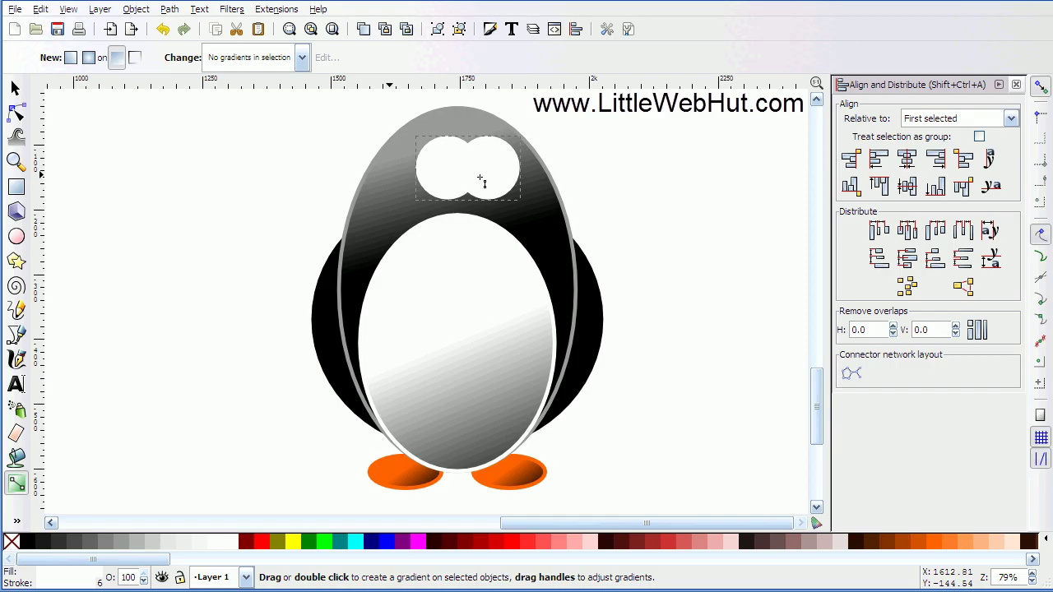
left_click_drag(478, 175, 489, 214)
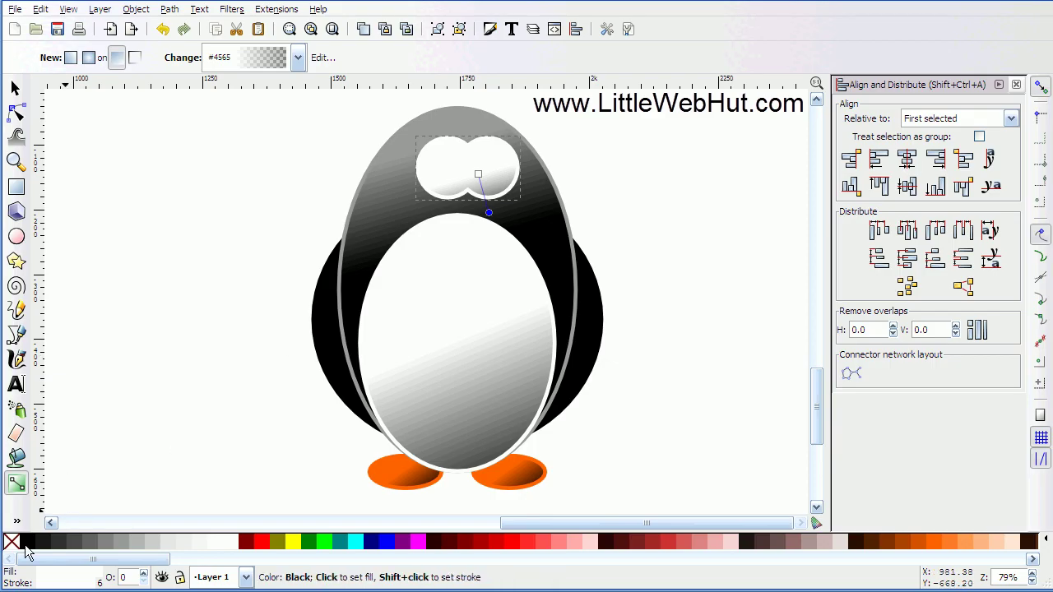
left_click(25, 543)
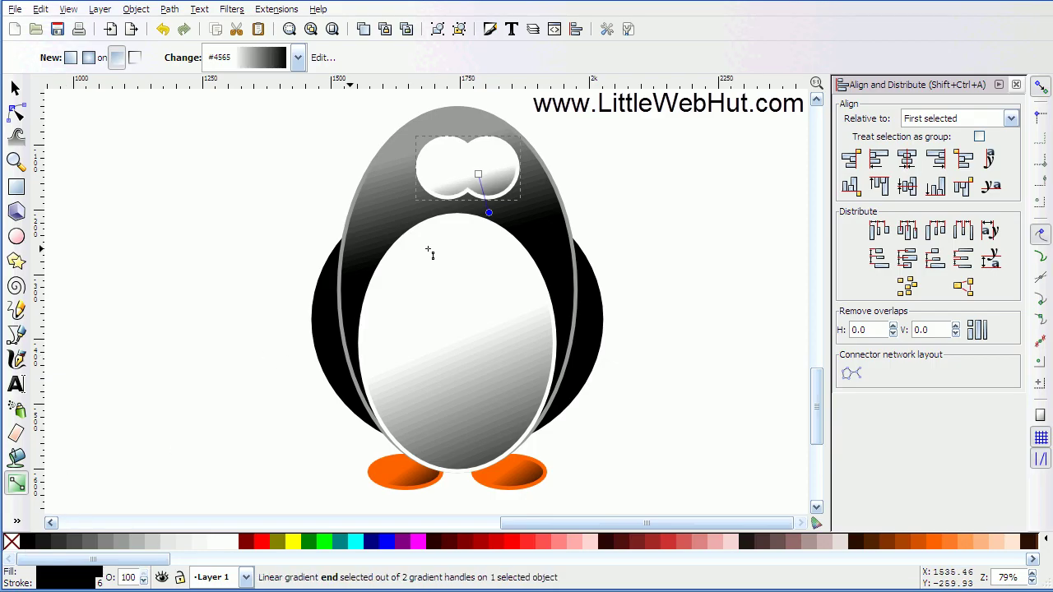
left_click(484, 178)
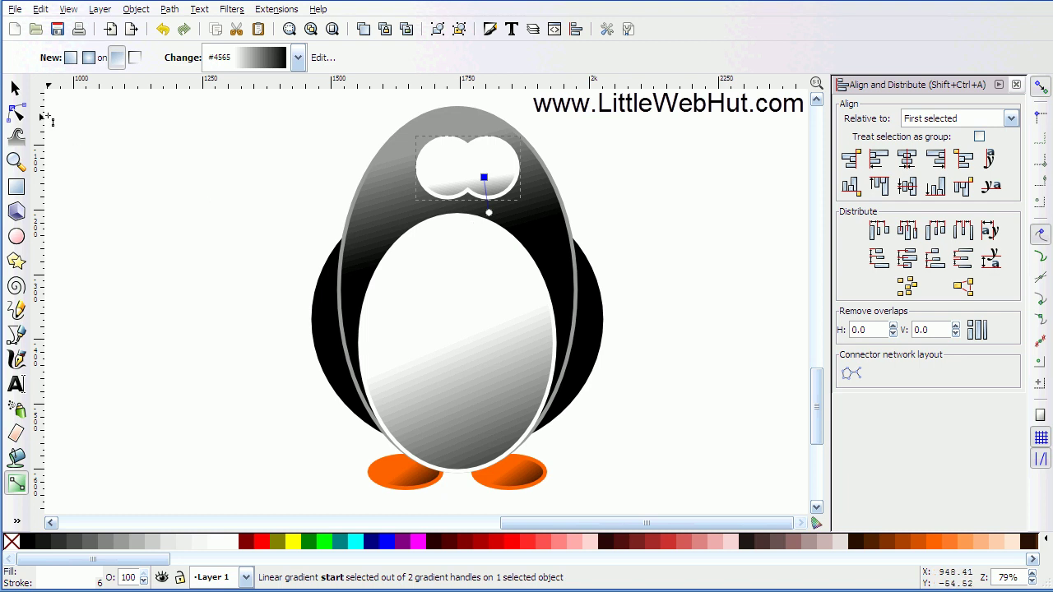
- Center the white eye shape horizontally on the white belly ellipse
left_click(16, 89)
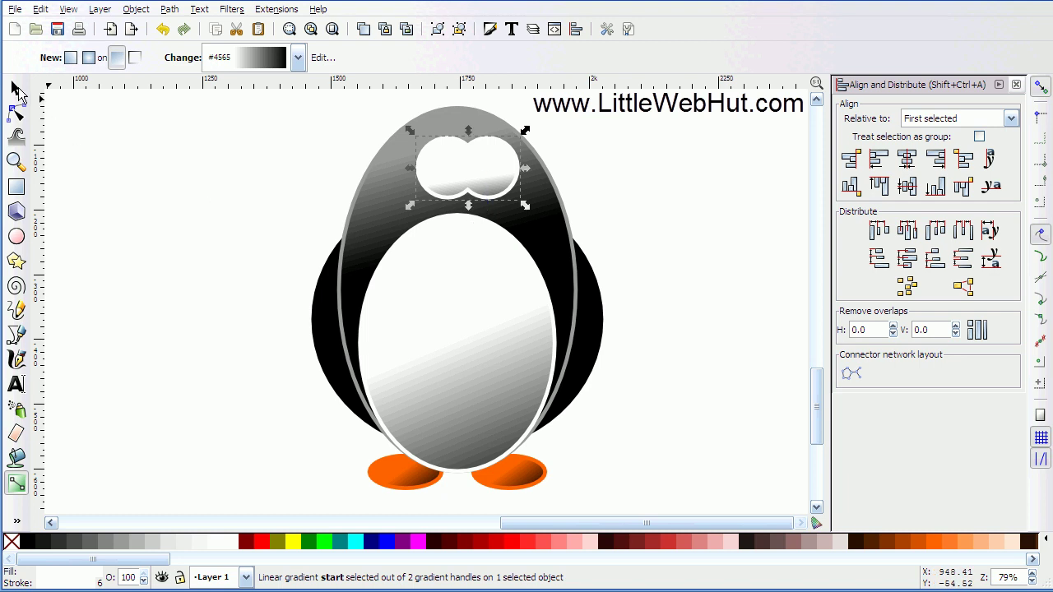
left_click(458, 352)
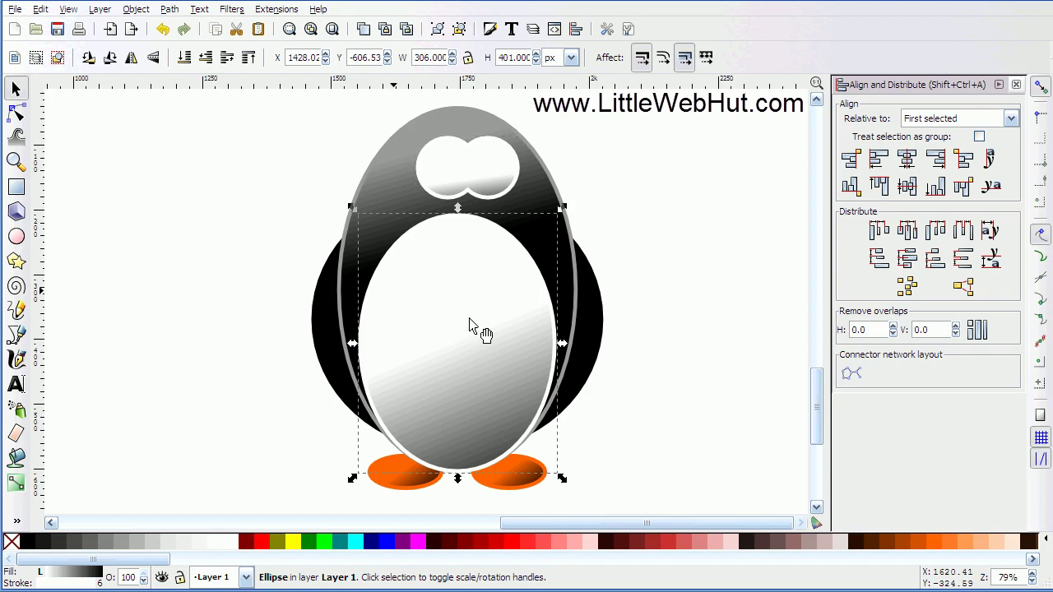
key("shift")
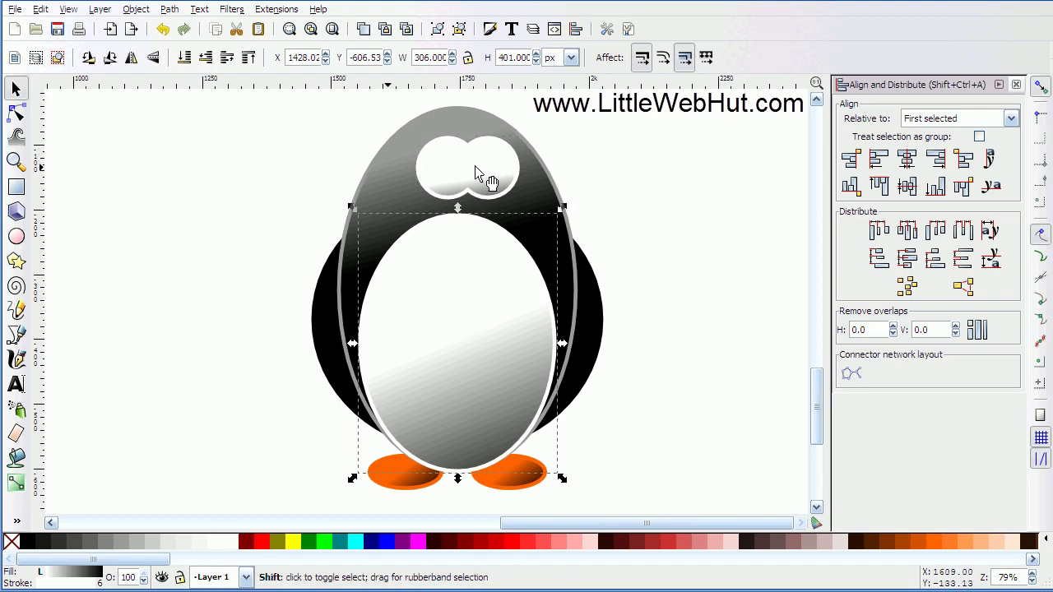
left_click(477, 174, "shift")
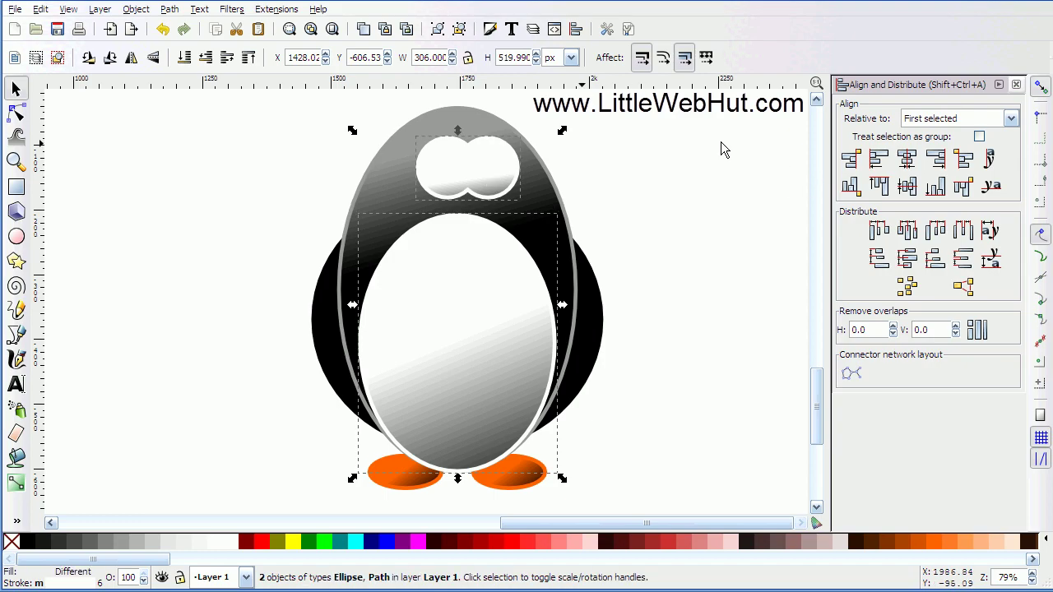
left_click(908, 161)
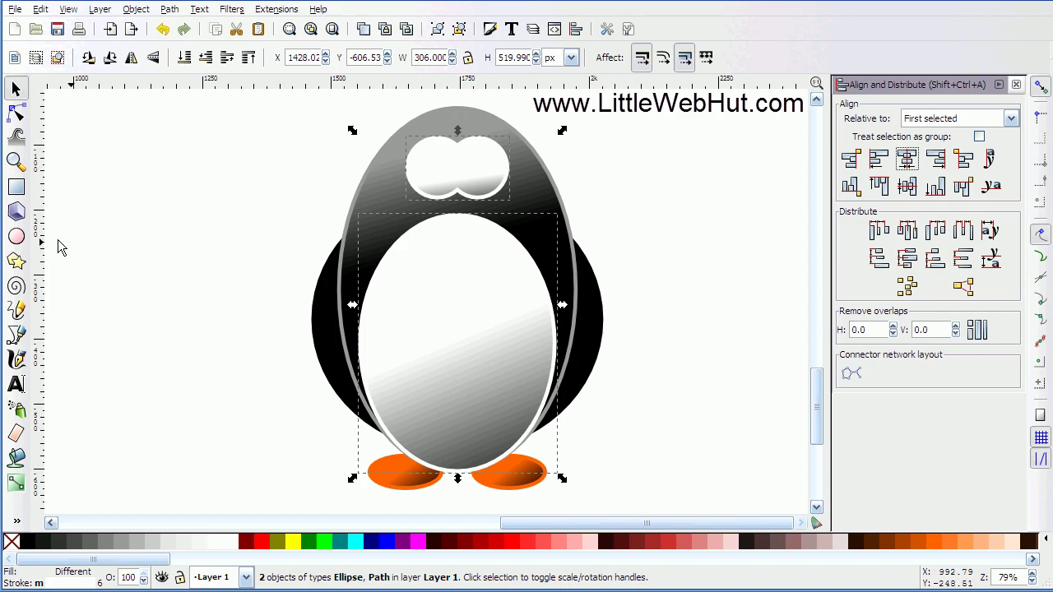
- Draw a black pupil circle about 28 px wide in the left eye and remove its stroke
left_click(16, 236)
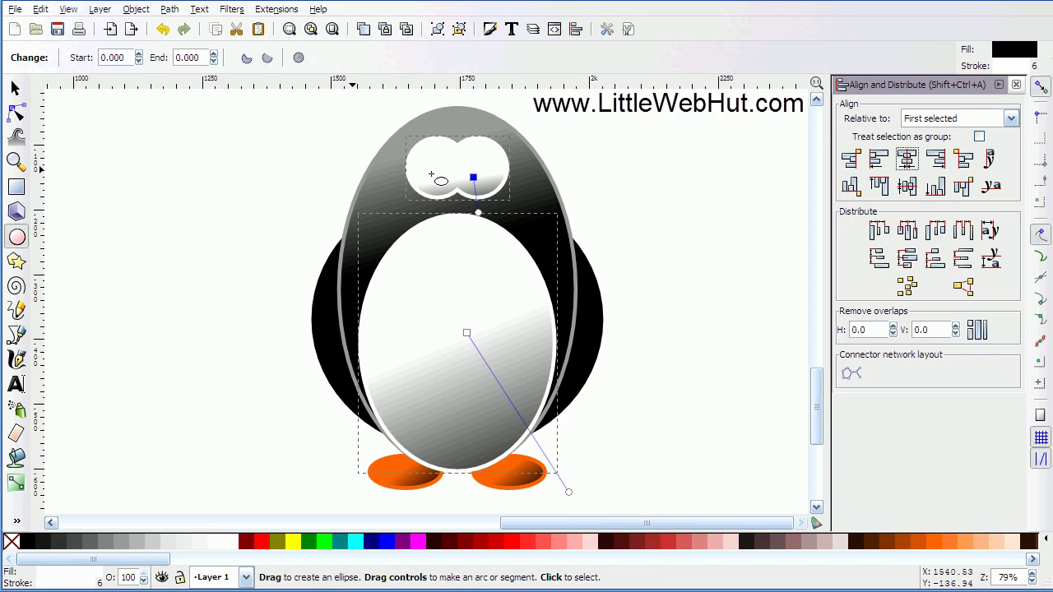
left_click_drag(432, 169, 453, 185)
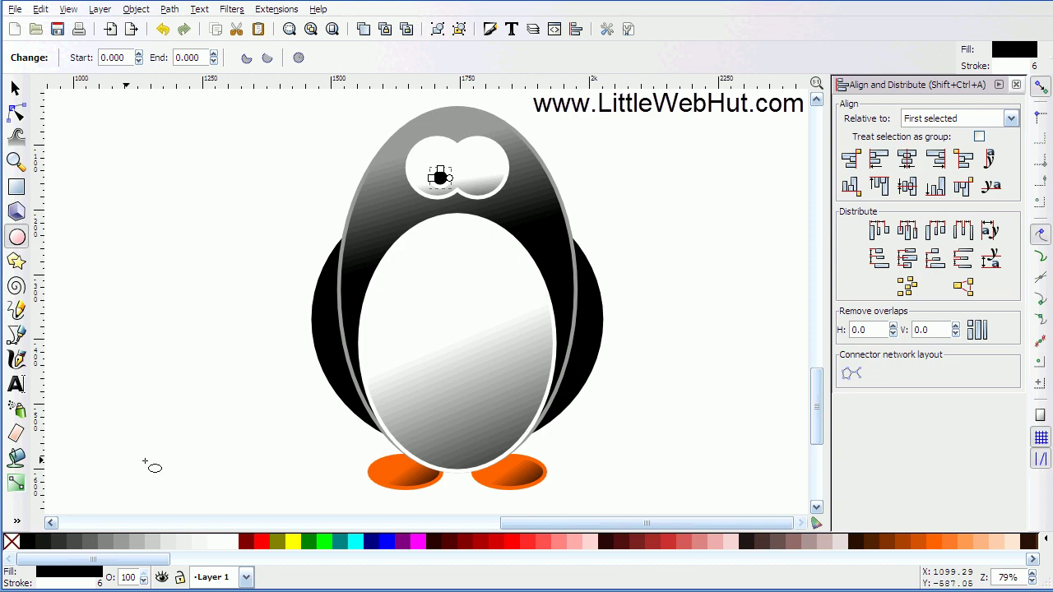
right_click(88, 585)
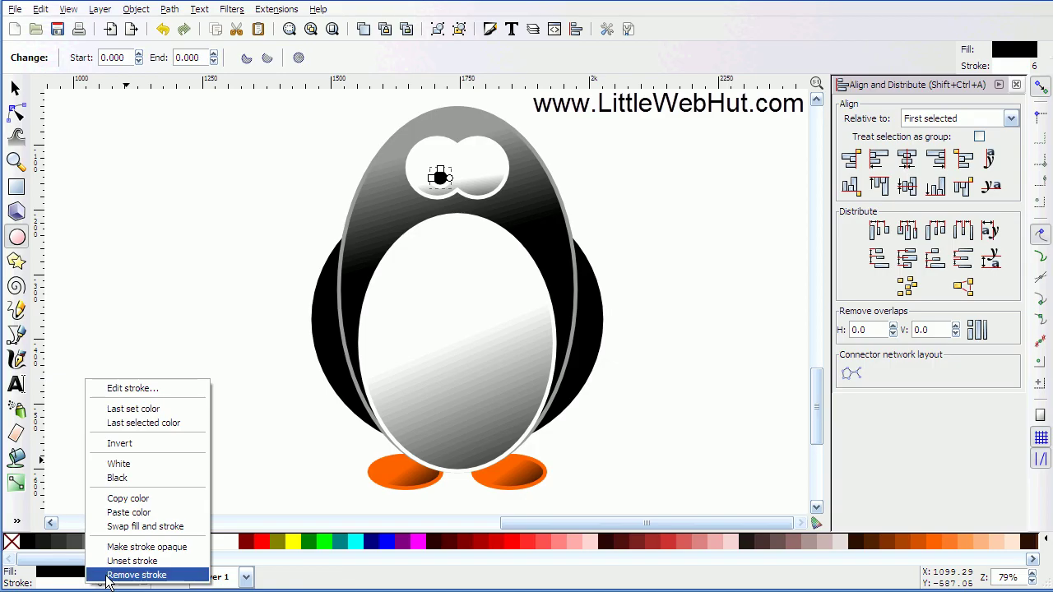
left_click(136, 575)
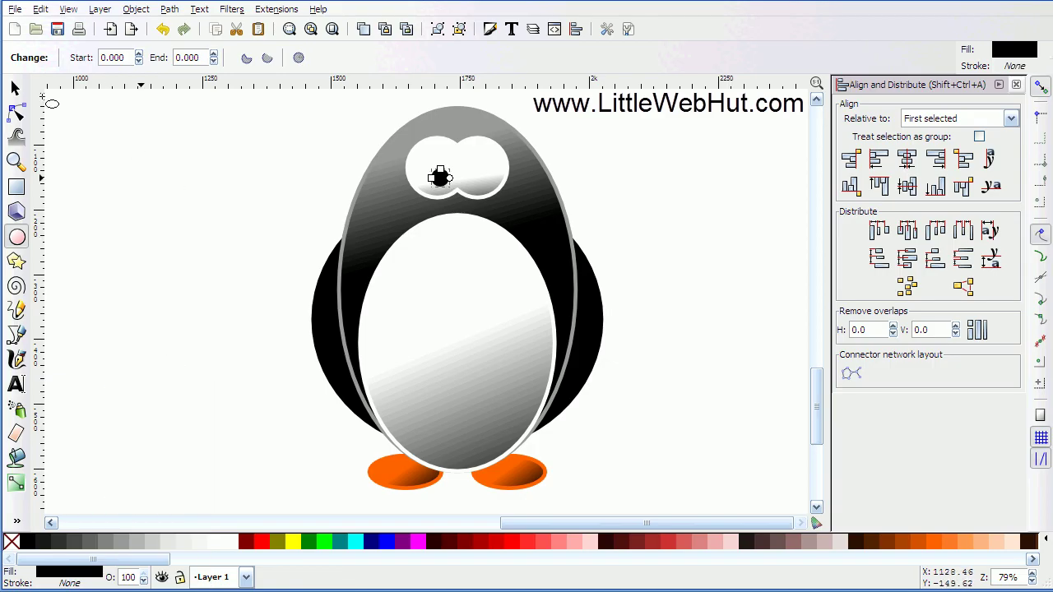
- Set the pupil's width and height to 32 px
left_click(18, 89)
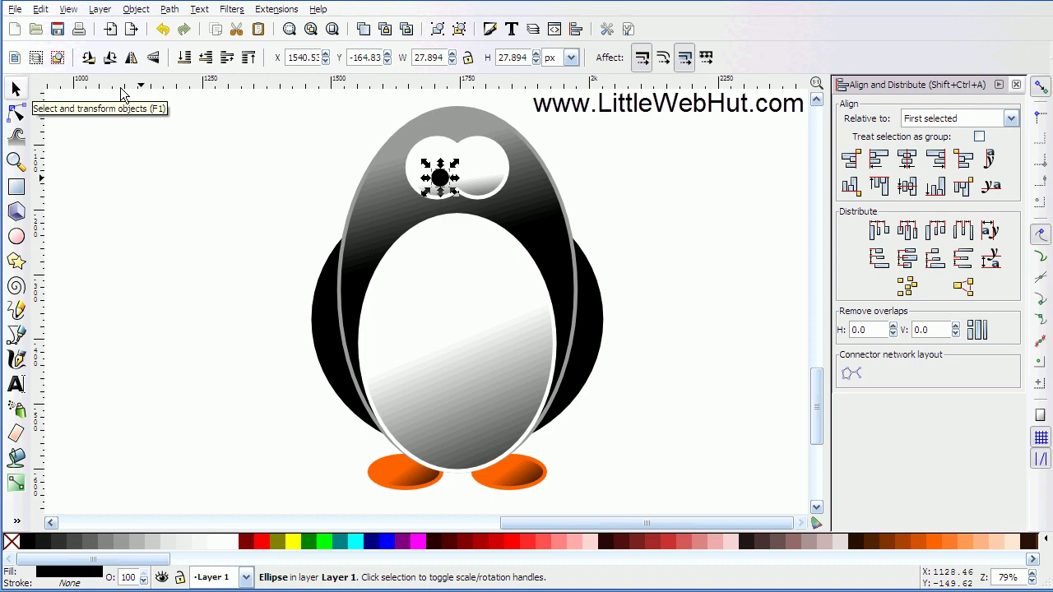
triple_click(433, 58)
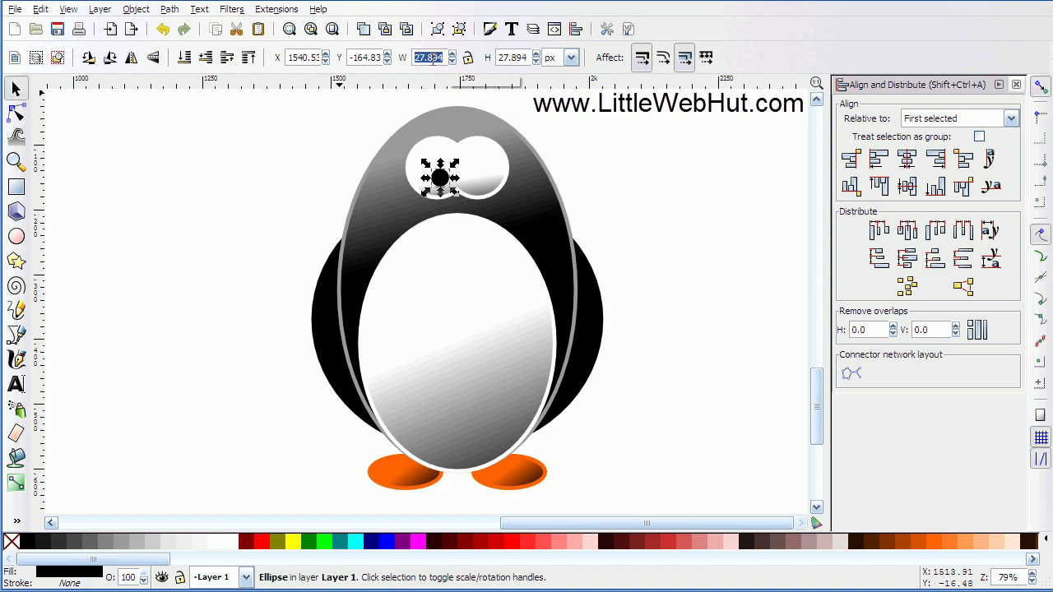
type("32")
key("Return")
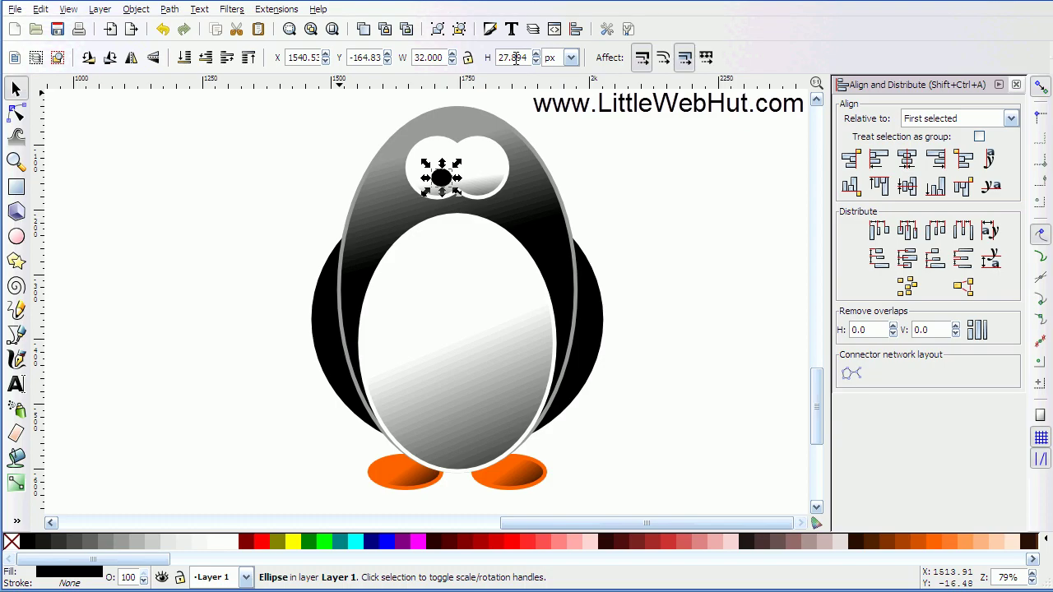
triple_click(515, 57)
type("32")
key("Return")
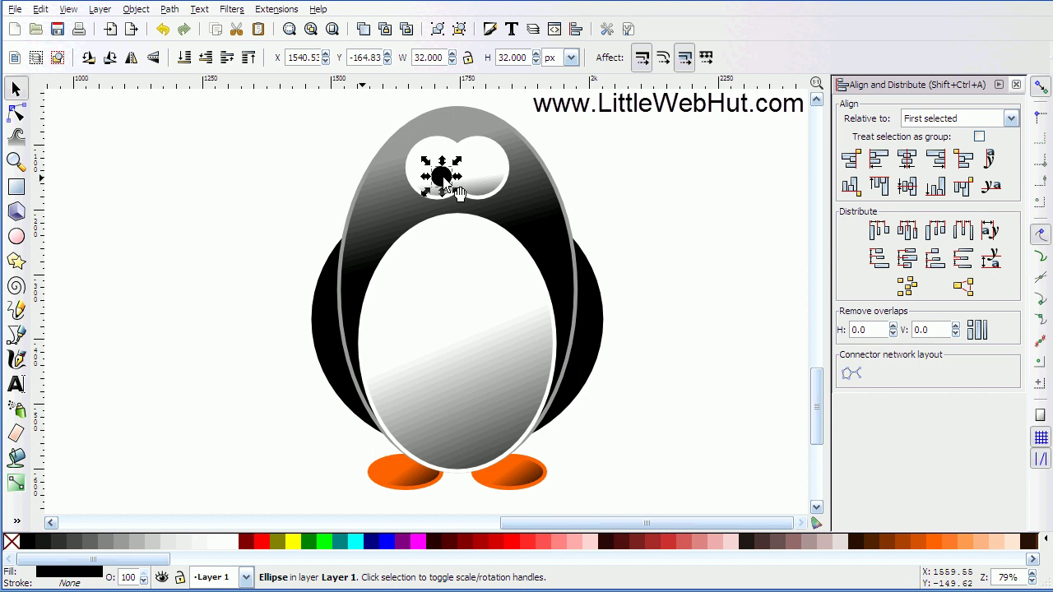
- Place a duplicate of the pupil level with it in the right eye, and group the two pupils
key("ctrl")
left_click_drag(446, 181, 479, 175)
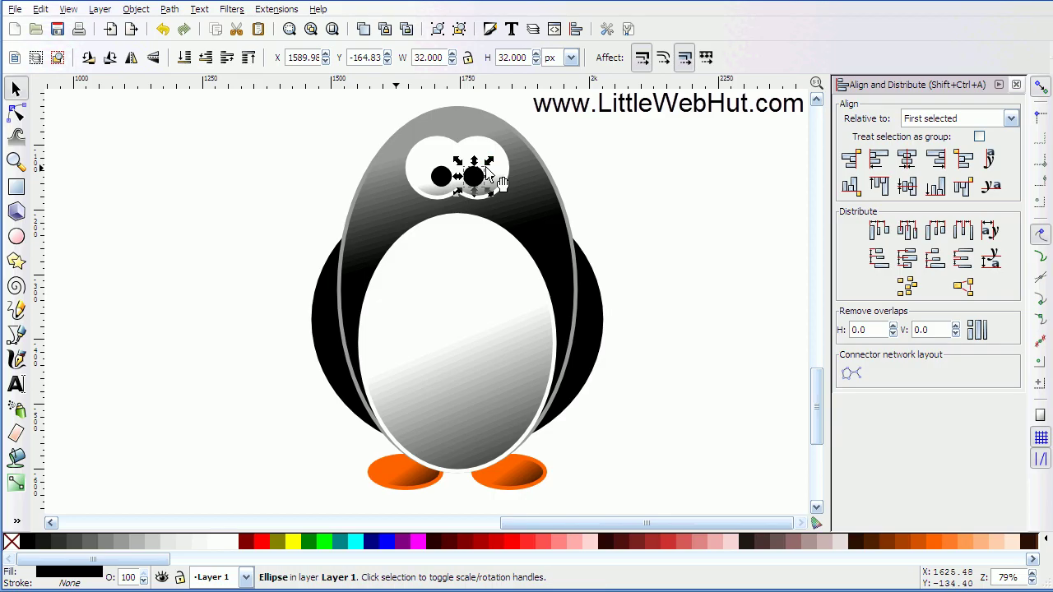
left_click(444, 181, "shift")
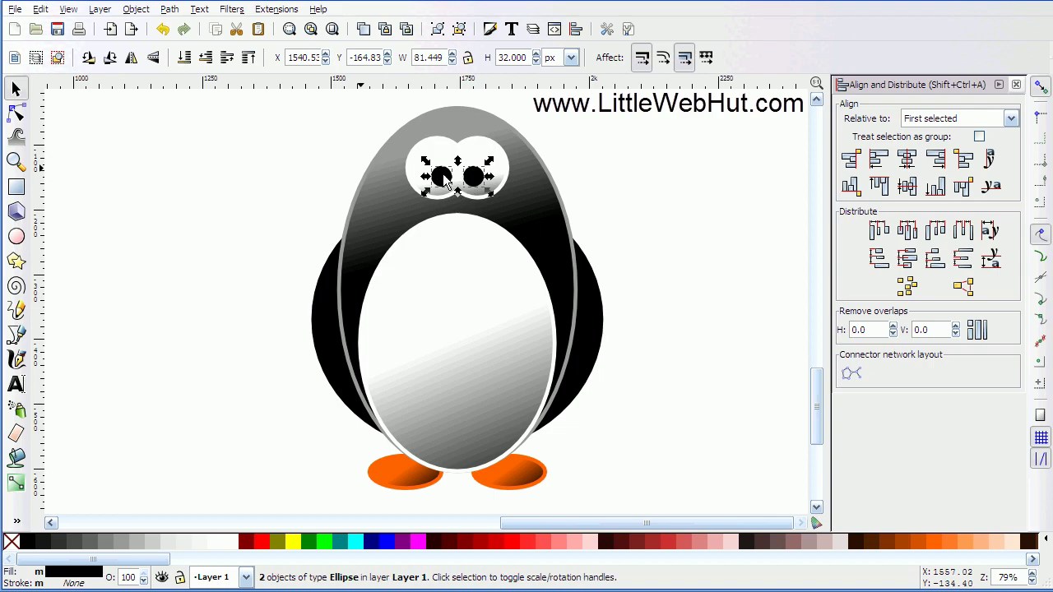
left_click(438, 30)
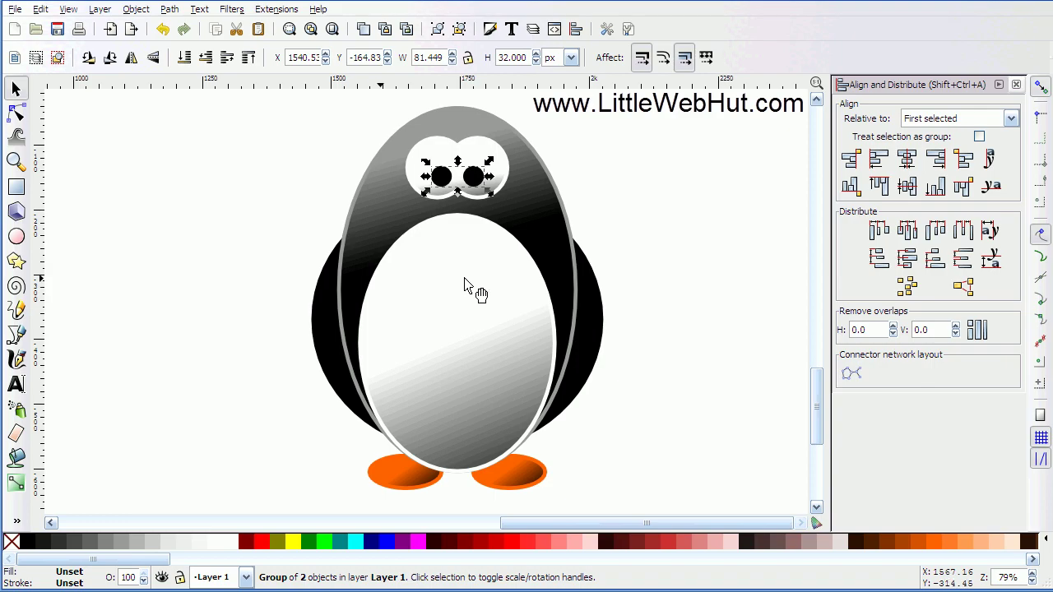
- Center the pupil group horizontally on the white belly ellipse
left_click(492, 209)
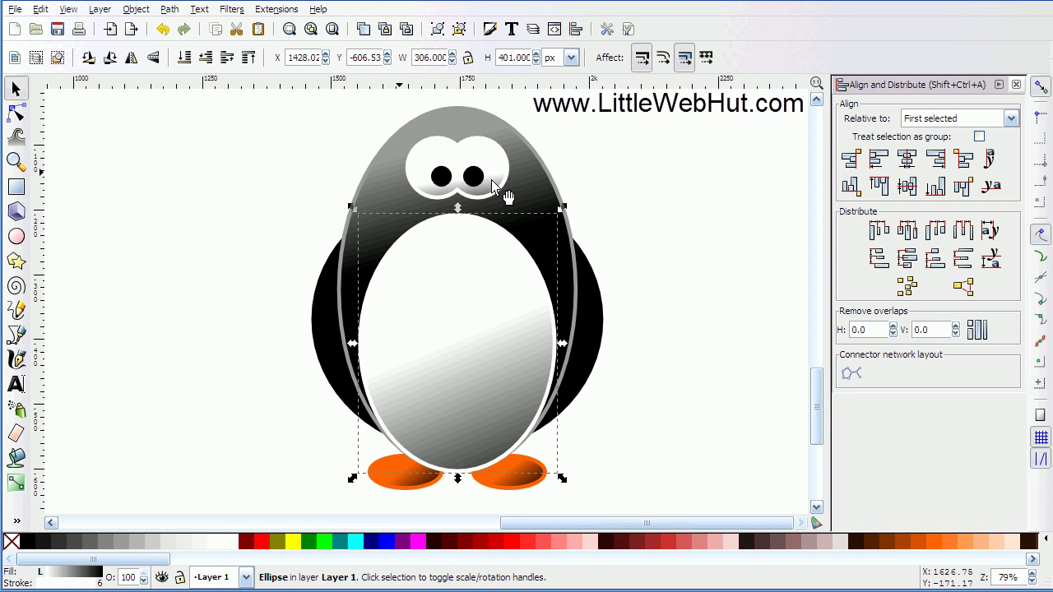
key("shift")
left_click(480, 180, "shift")
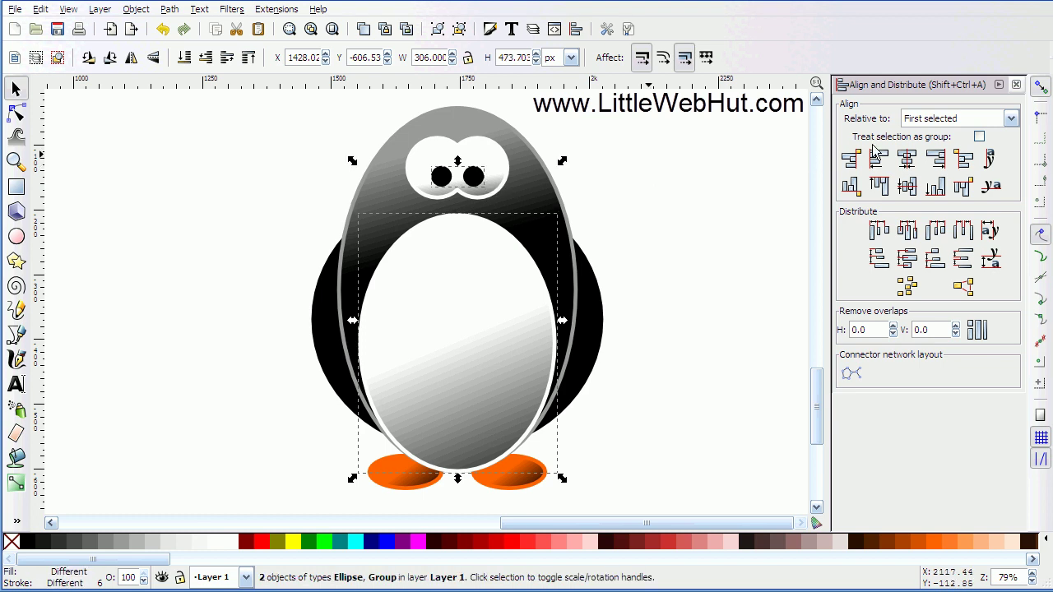
left_click(910, 163)
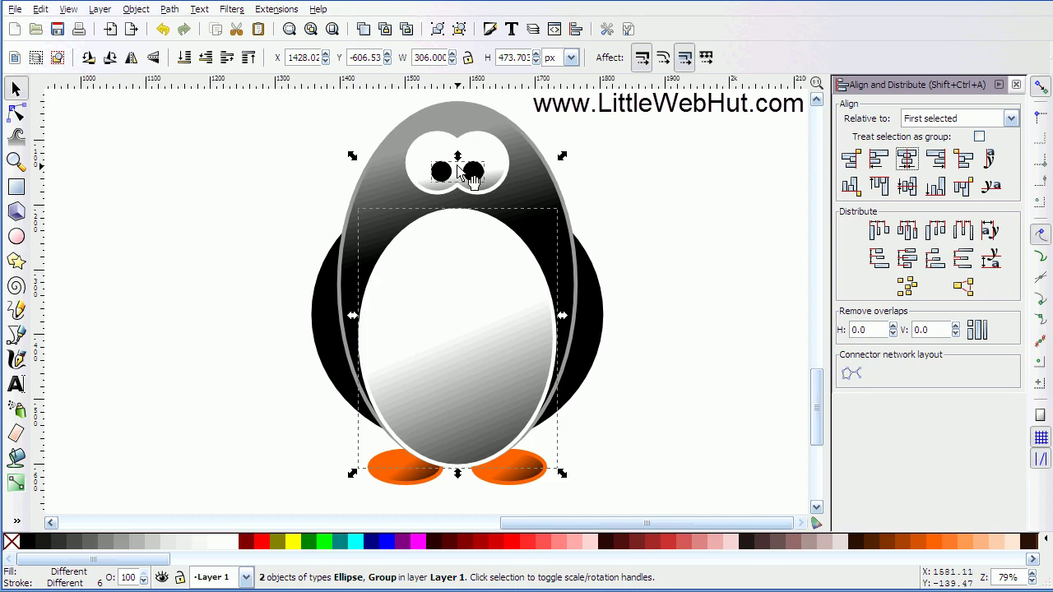
- Draw a rectangle about 47 by 54 px for the beak, spanning from between the eyes to the belly's upper edge
scroll(458, 171, "up", 4)
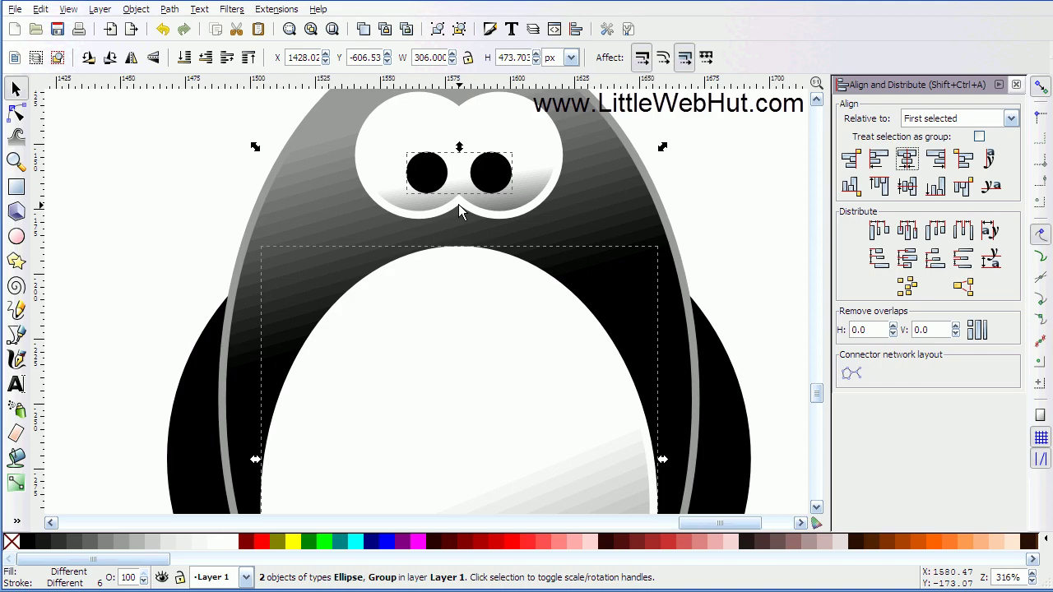
scroll(458, 205, "up", 2)
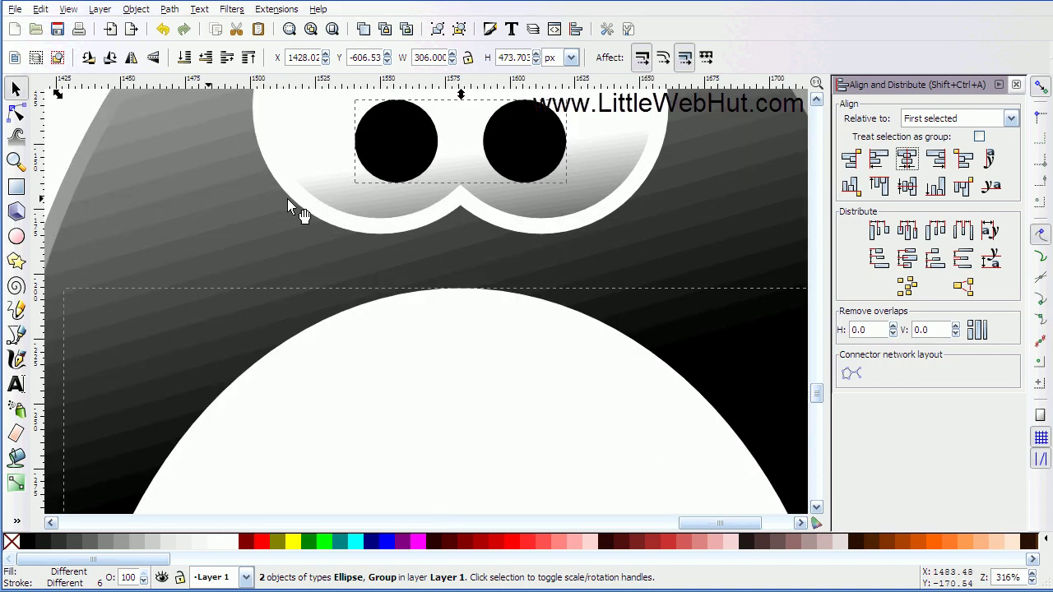
left_click(20, 194)
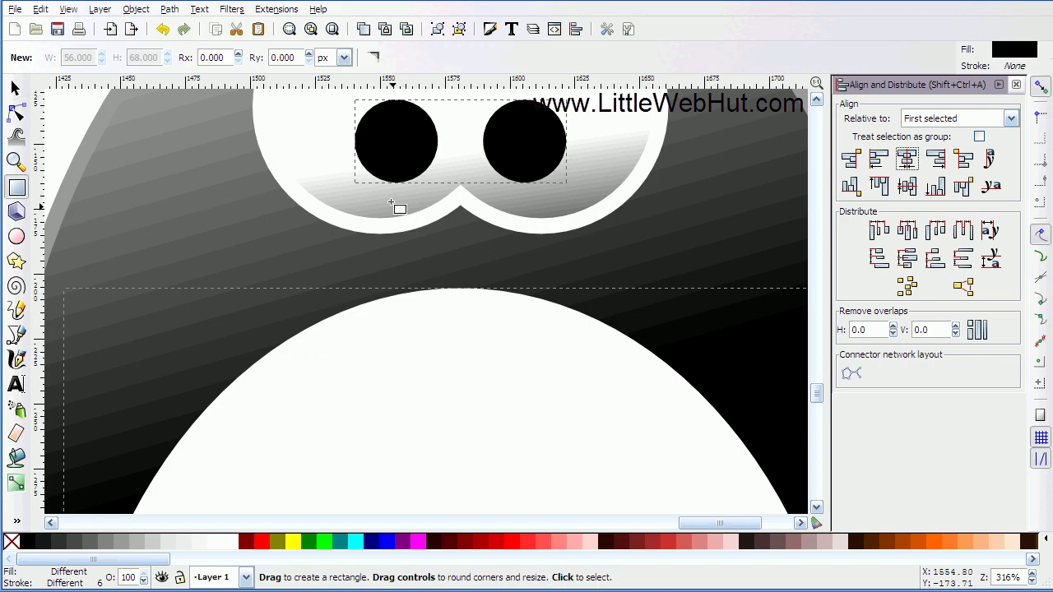
left_click_drag(387, 196, 510, 334)
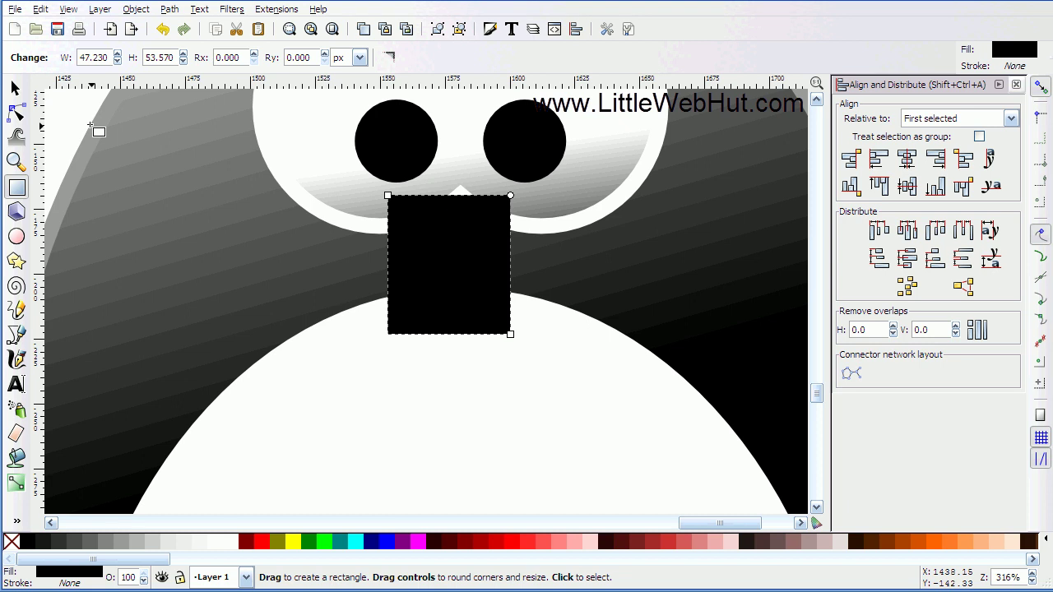
- Set the beak rectangle's width to 56 px and its height to 68 px
left_click(18, 88)
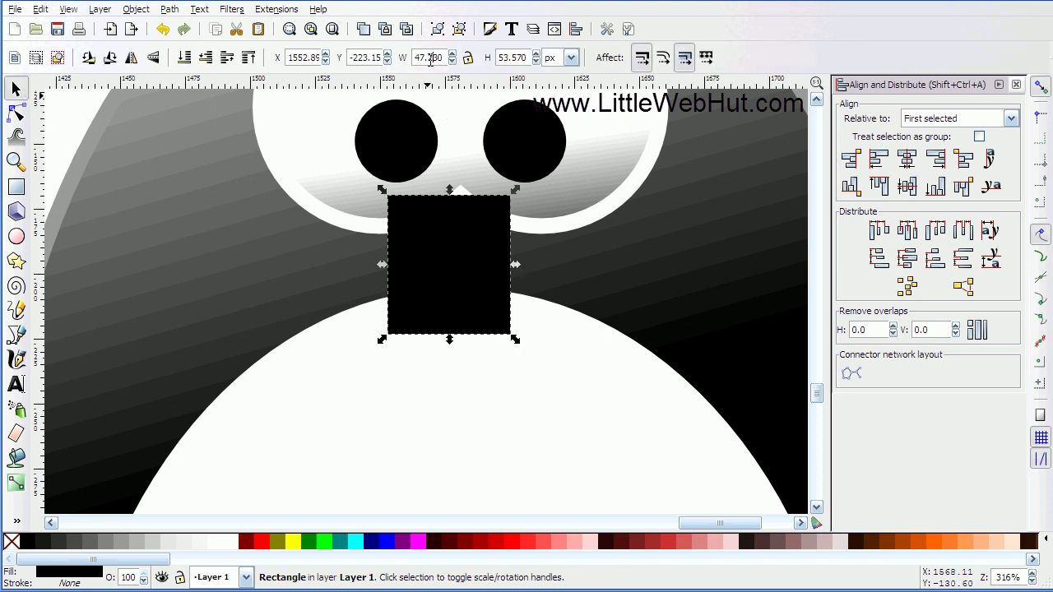
left_click_drag(444, 58, 415, 58)
type("56")
left_click_drag(527, 57, 498, 58)
type("68")
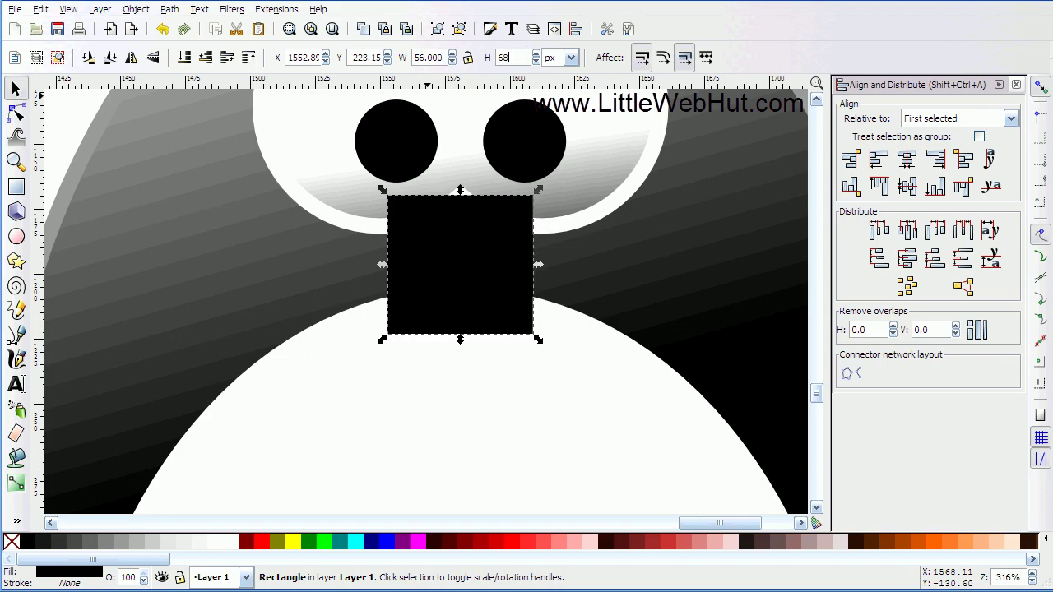
key("Return")
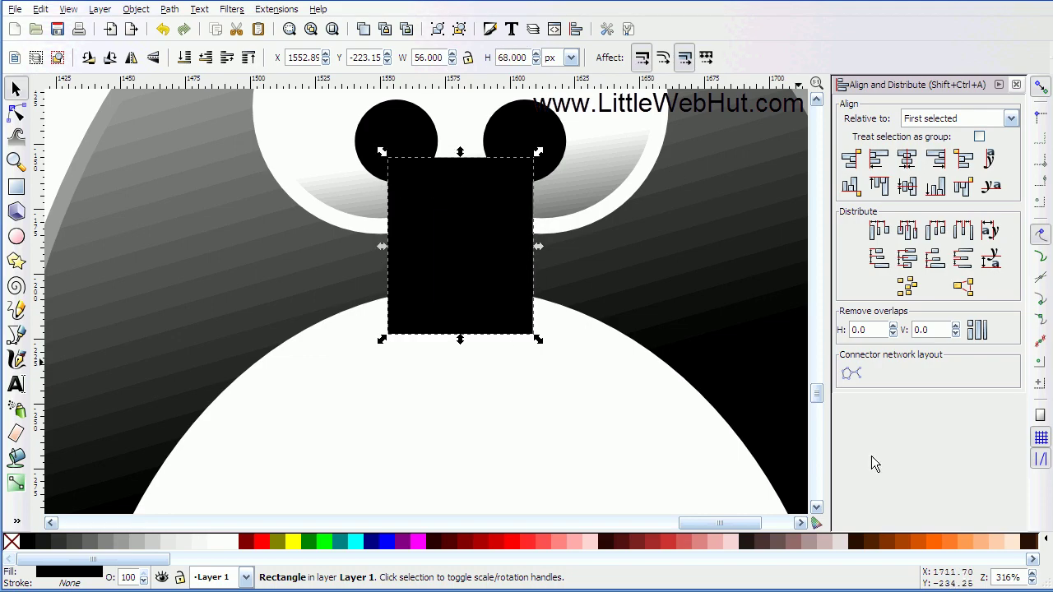
- Give the beak rectangle an orange #FF6600 fill and a matching orange stroke 6 px wide
left_click(933, 546)
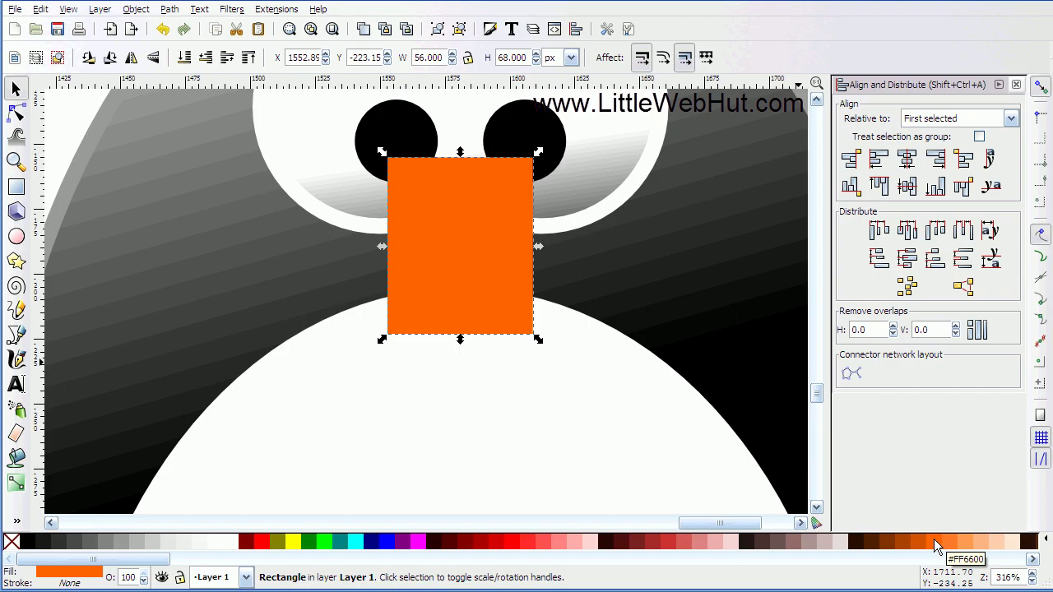
left_click(934, 546, "shift")
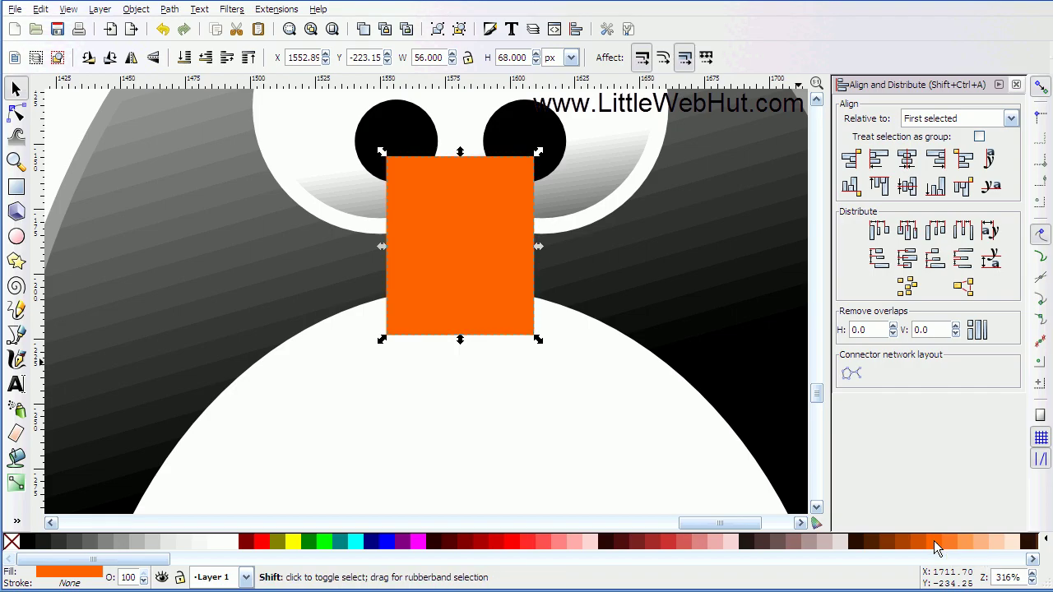
left_click(934, 546, "shift")
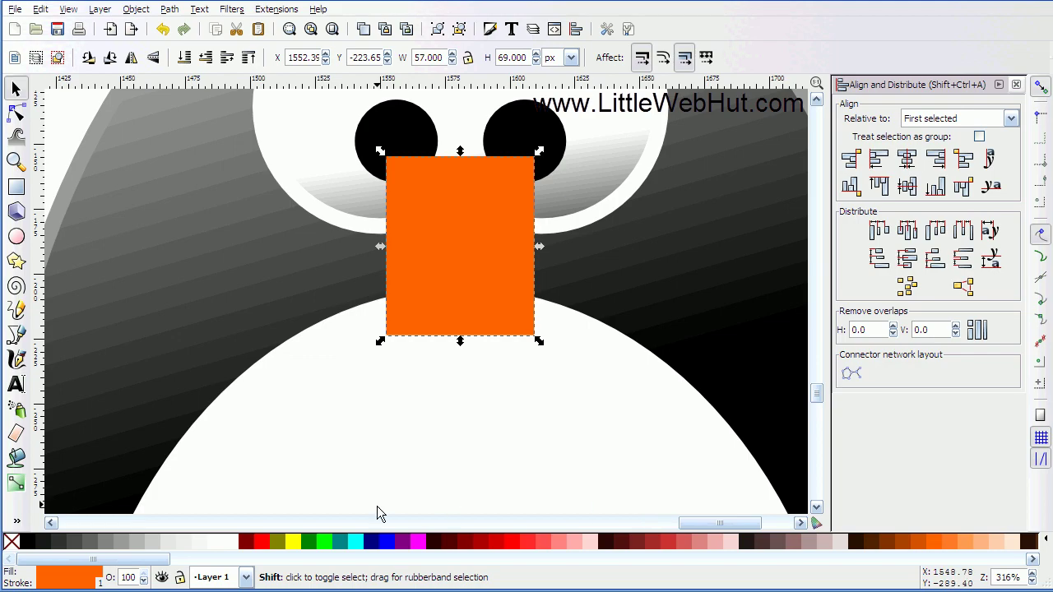
right_click(103, 583)
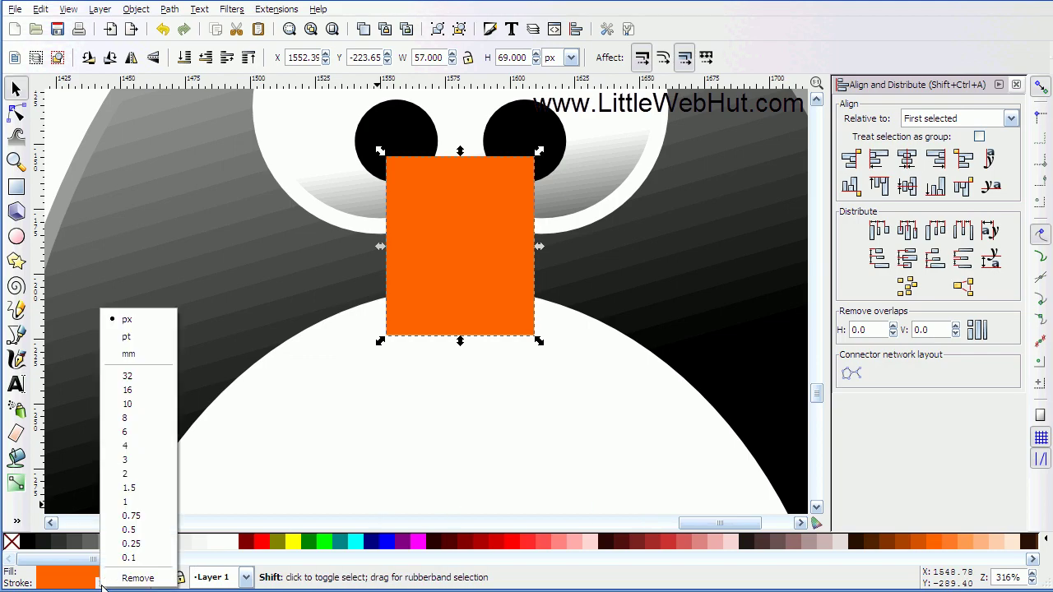
left_click(126, 434)
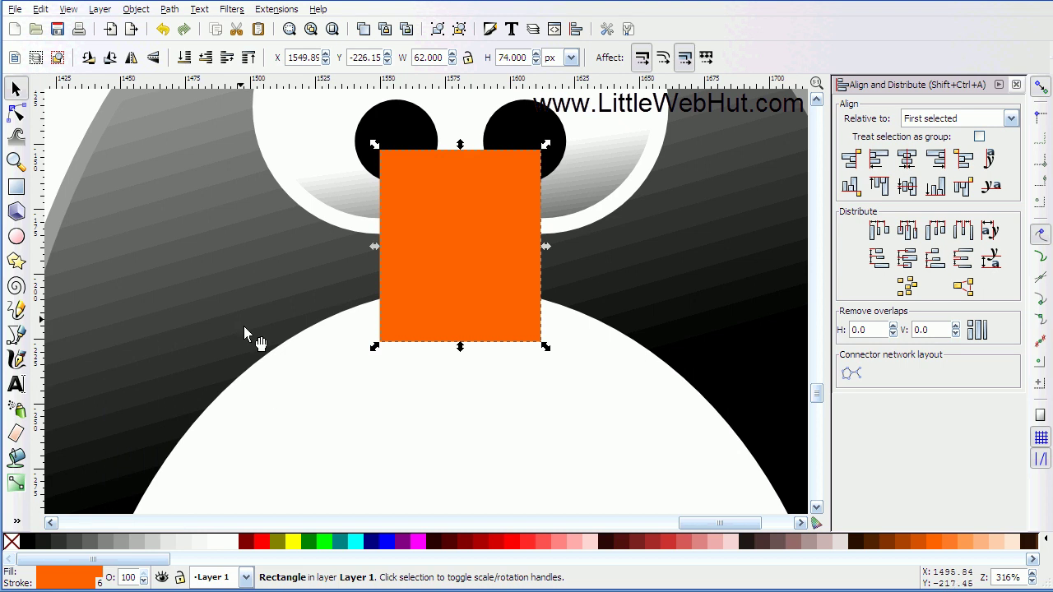
- Convert the orange beak rectangle to a path and open it for node editing
left_click(171, 10)
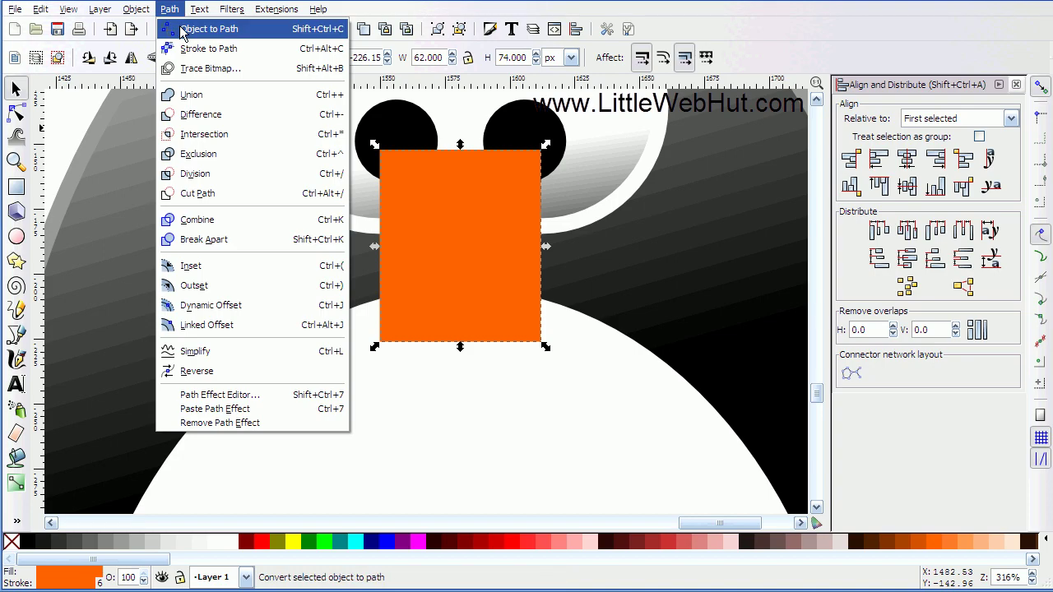
left_click(198, 29)
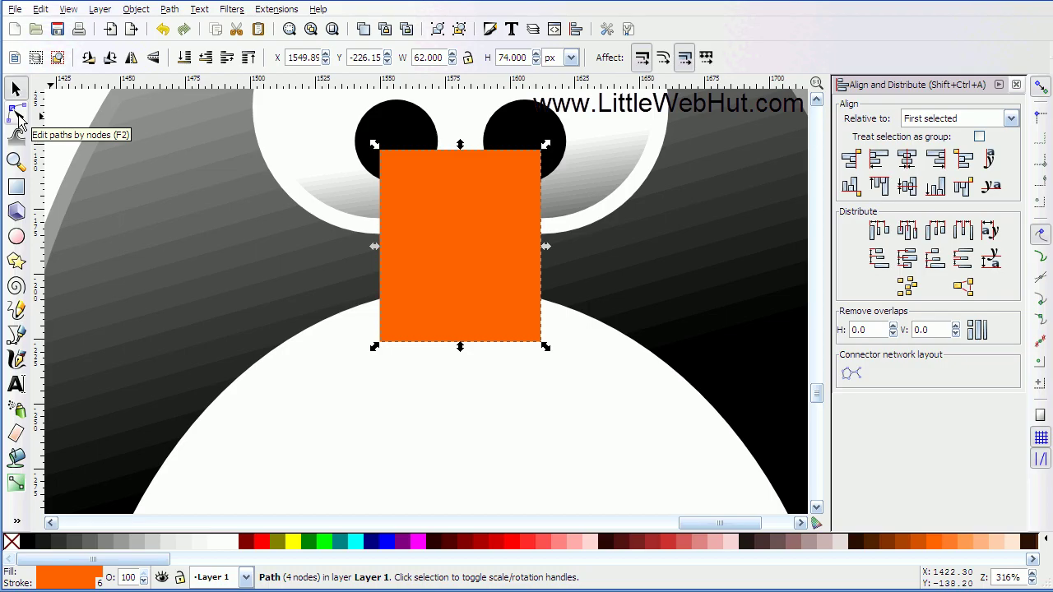
left_click(16, 113)
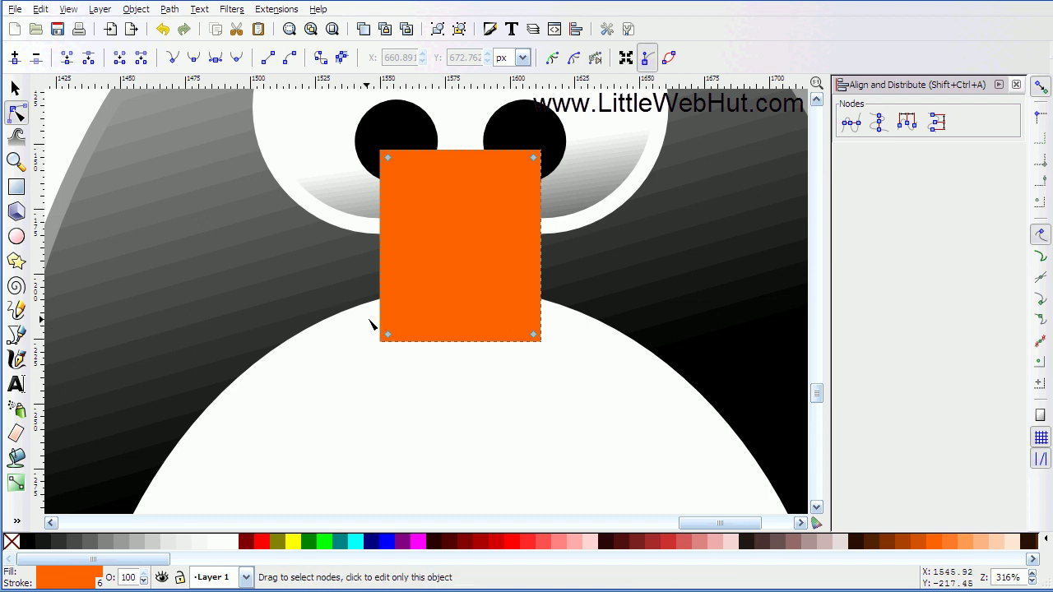
- Scale the beak path's two bottom nodes inward together until they nearly meet, tapering the beak to a narrow tip
left_click_drag(362, 321, 552, 349)
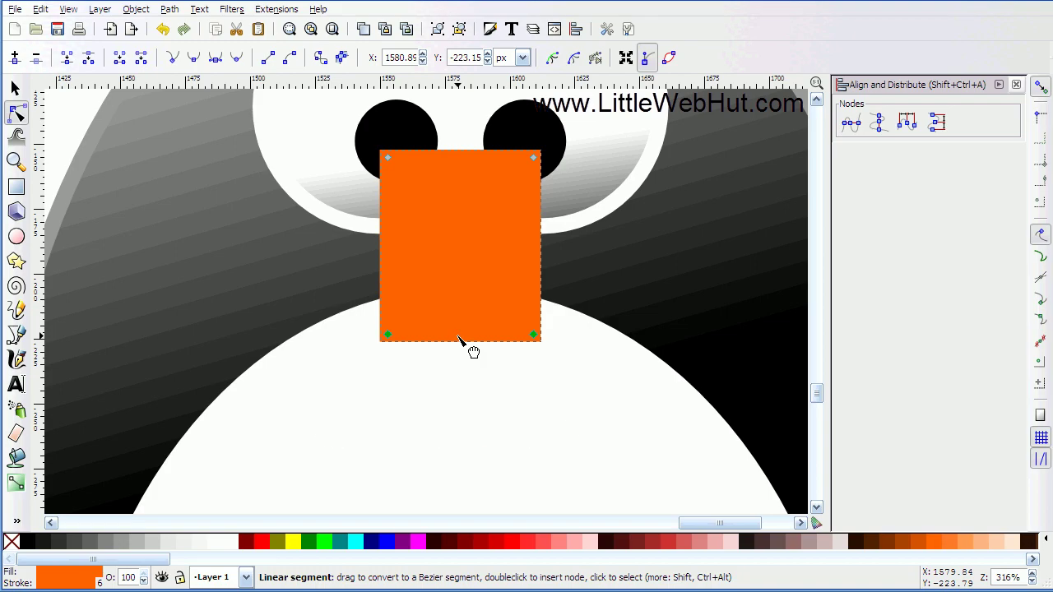
key("ctrl+shift+less")
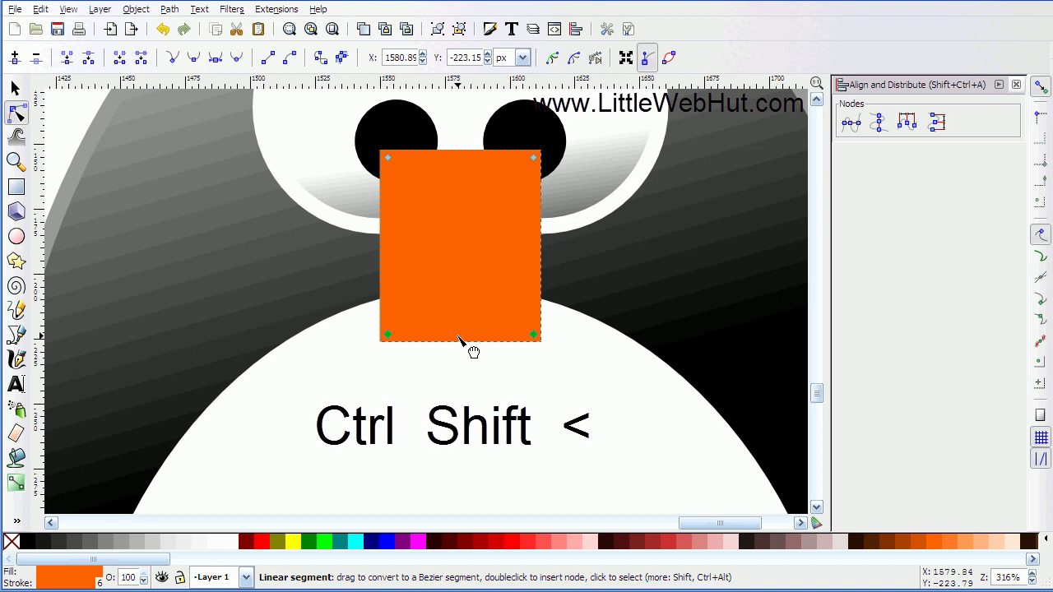
key("ctrl+shift+less")
key("ctrl+shift+less")
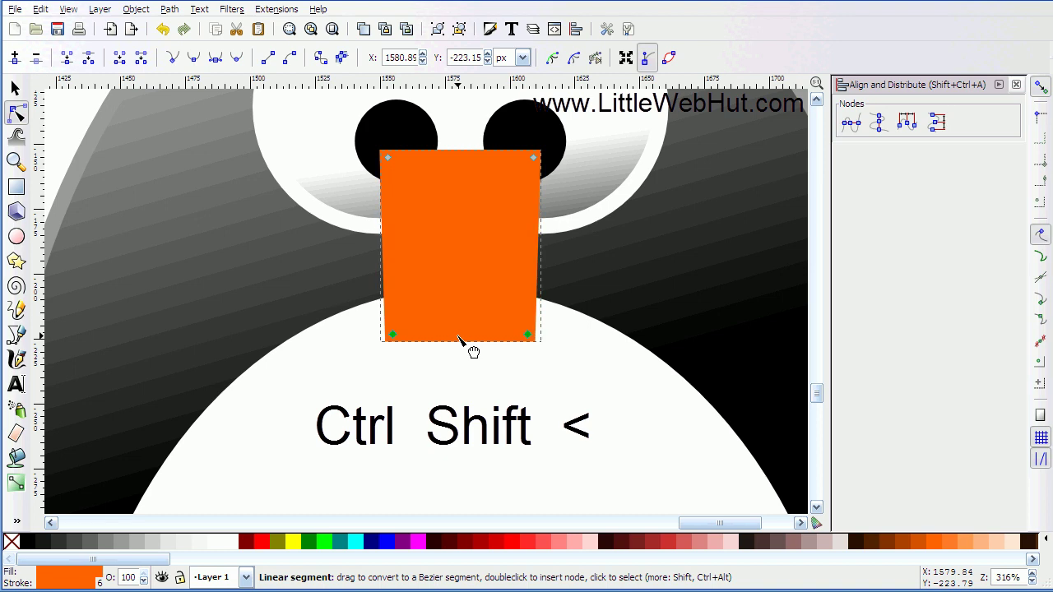
key("ctrl+shift+less")
key("ctrl+shift+less")
key("ctrl+shift+less")
key("ctrl+shift+less")
key("ctrl+shift+less")
key("ctrl+shift+less")
key("ctrl+shift+less")
key("ctrl+shift+less")
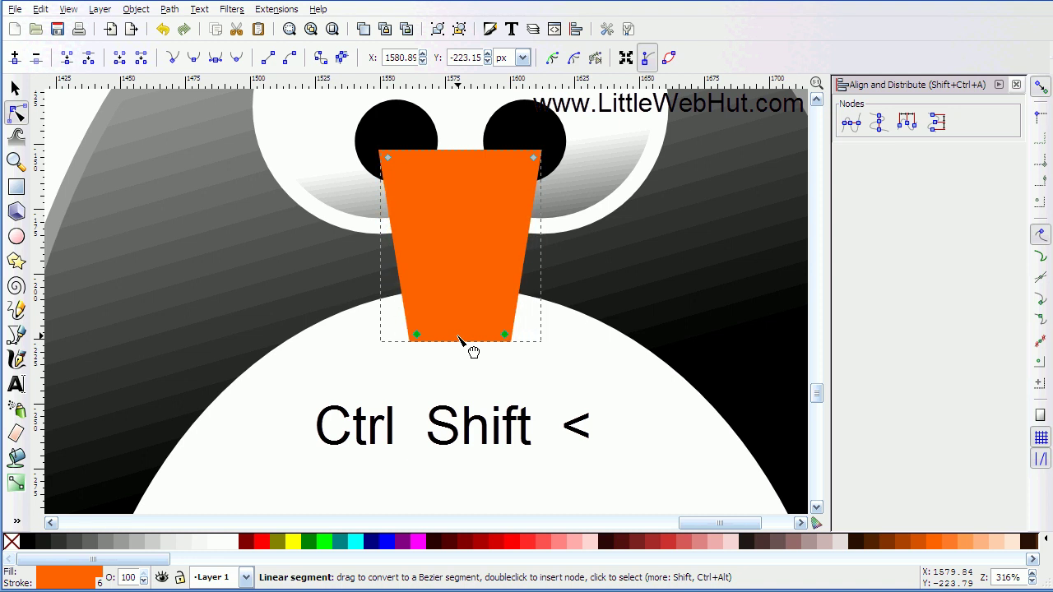
key("ctrl+shift+less")
key("ctrl+shift+less")
key("ctrl+shift+less")
key("ctrl+shift+less")
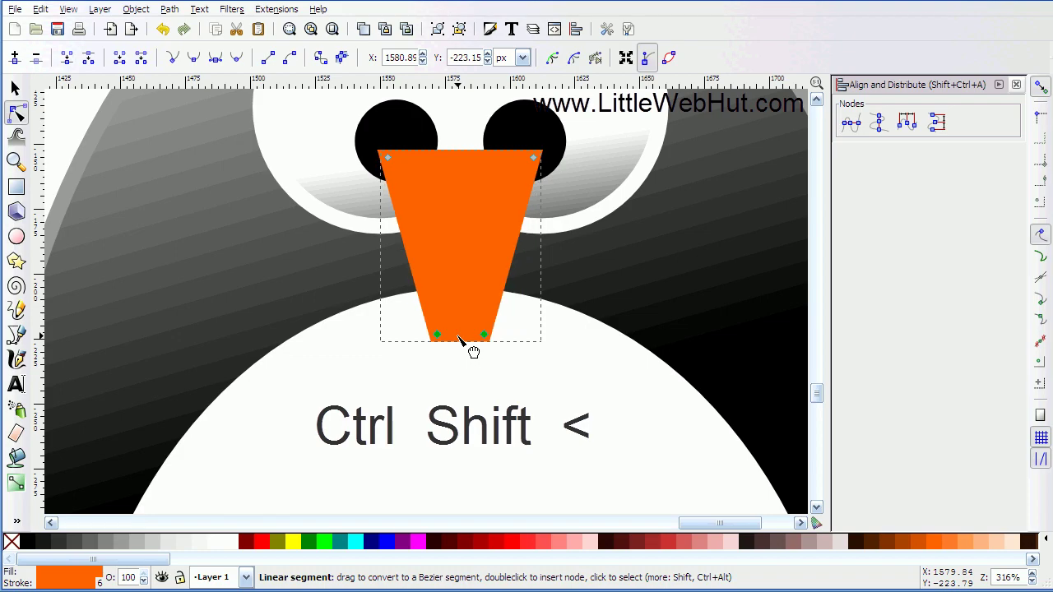
key("ctrl+shift+less")
key("ctrl+shift+less")
key("ctrl+shift+less")
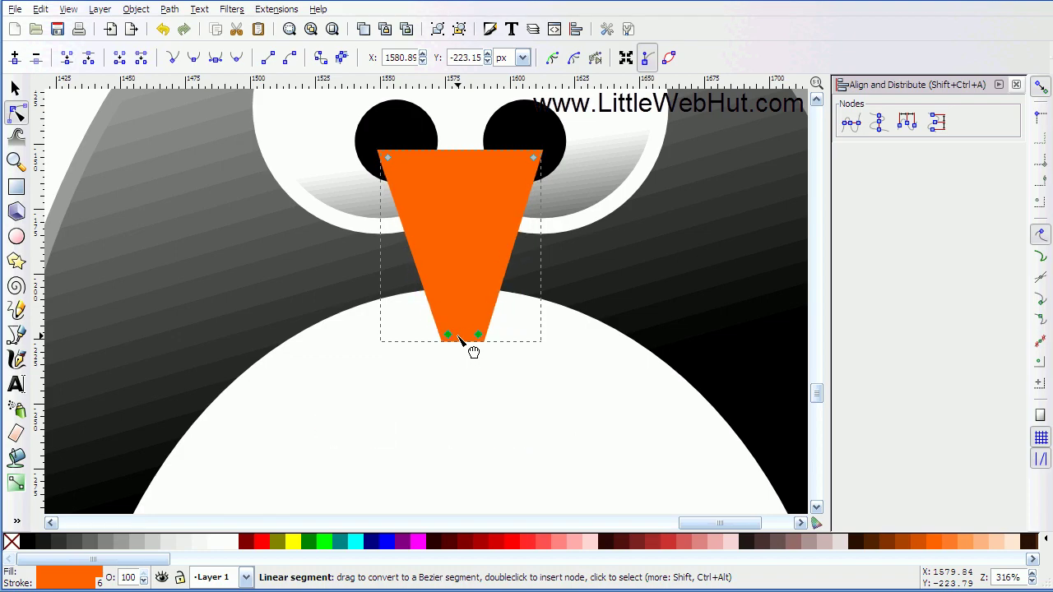
key("ctrl+shift+less")
key("ctrl+shift+less")
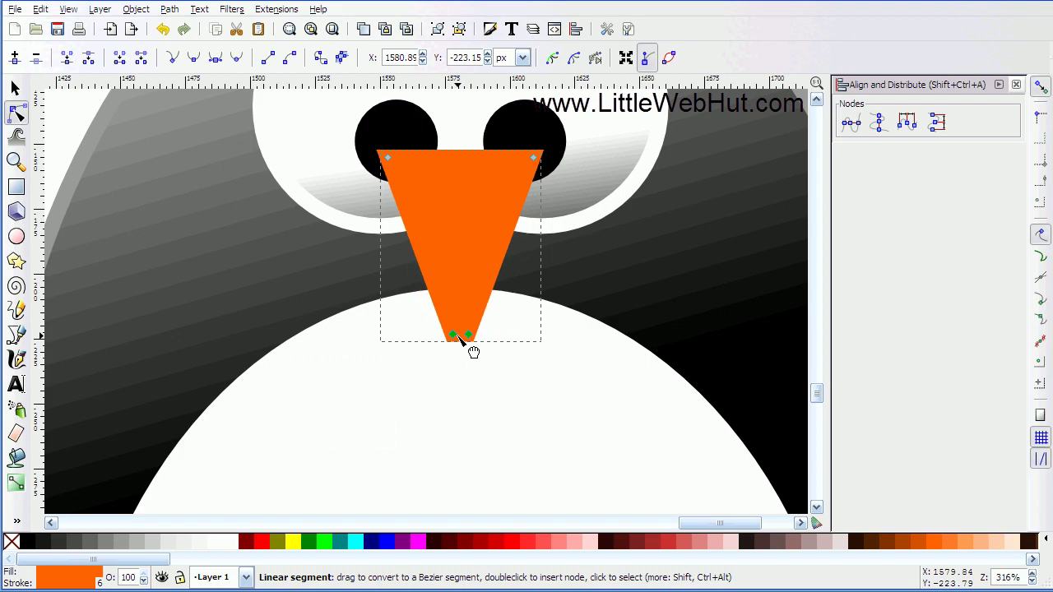
key("ctrl+shift+less")
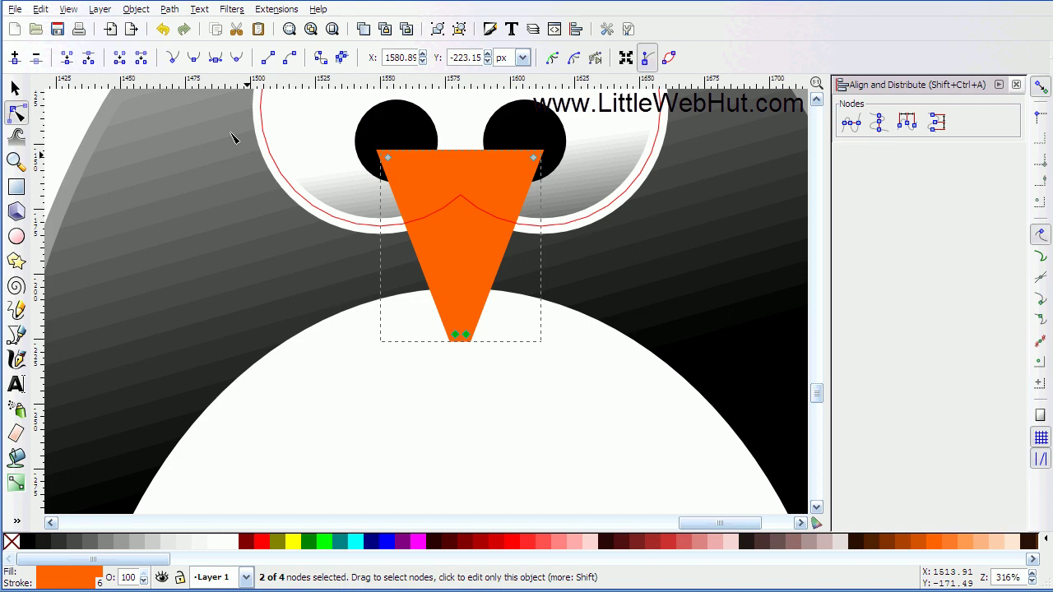
- Make the beak's two bottom nodes smooth and bow its top edge upward into a gentle arch
left_click(194, 66)
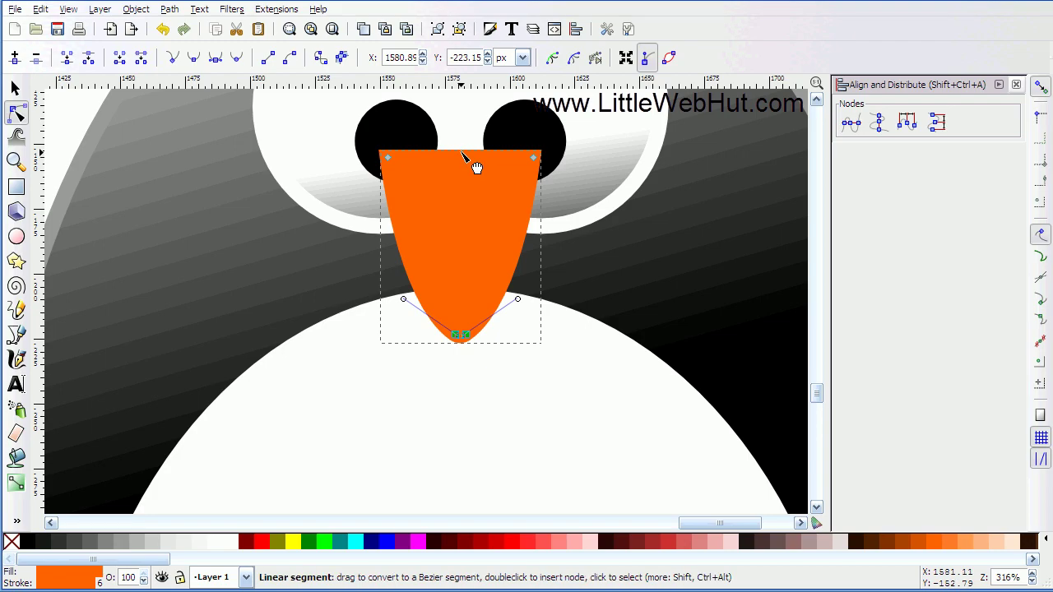
left_click_drag(462, 154, 463, 134)
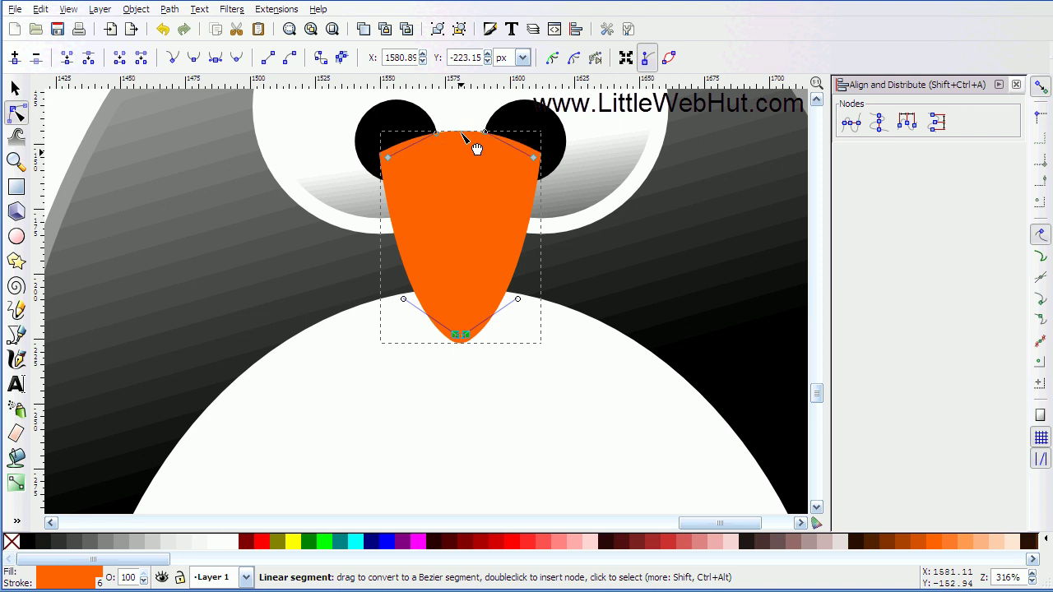
- Move the beak straight down so its arched top sits just below the pupils
left_click(17, 89)
left_click_drag(445, 213, 446, 255)
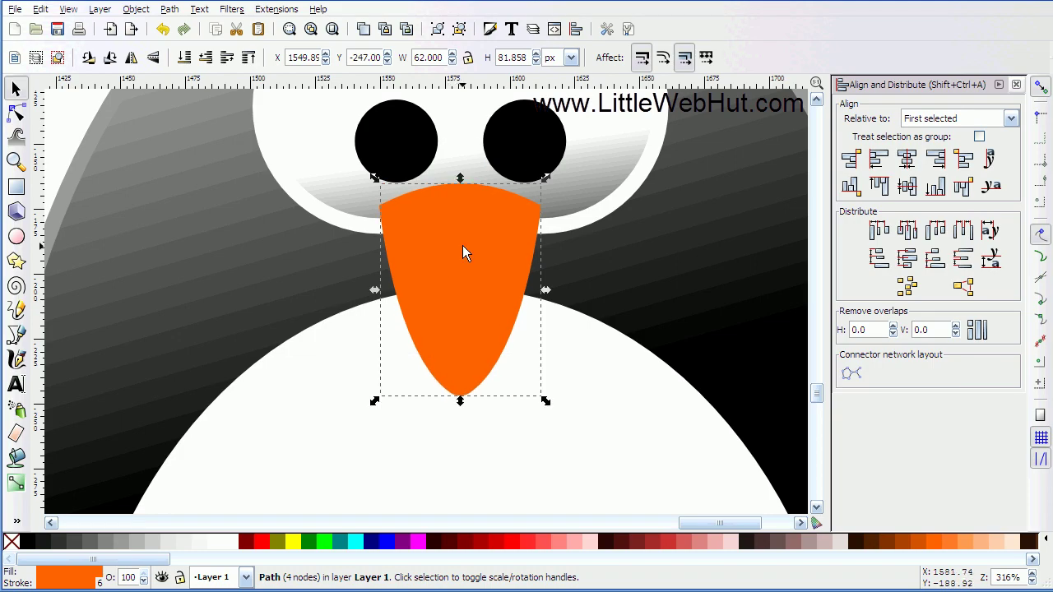
- Apply a linear gradient to the beak's fill, running diagonally from orange near its upper middle to opaque black at the lower right
left_click(15, 484)
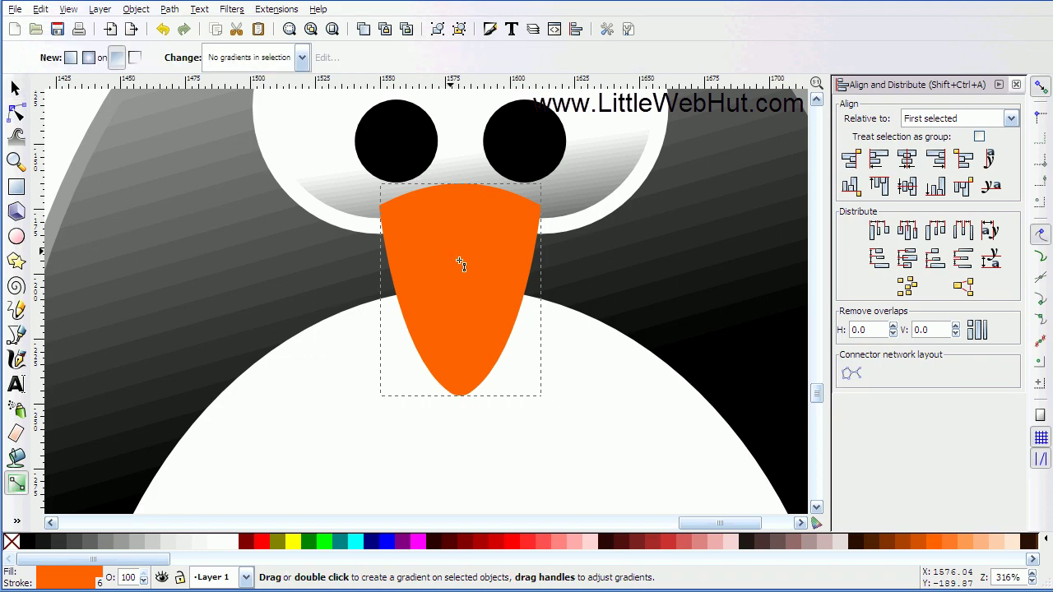
left_click_drag(461, 264, 519, 372)
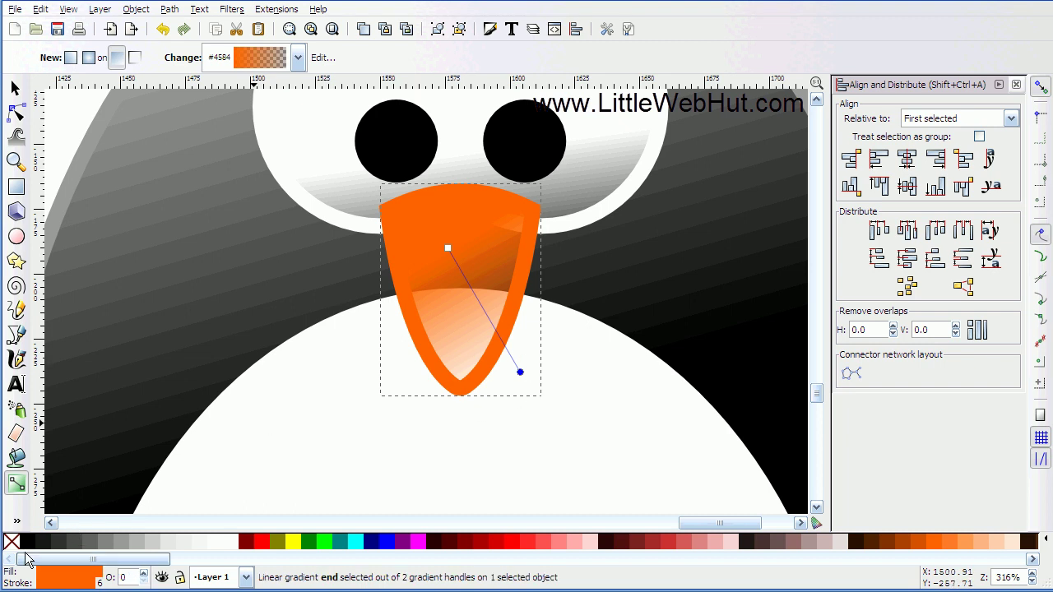
left_click(28, 546)
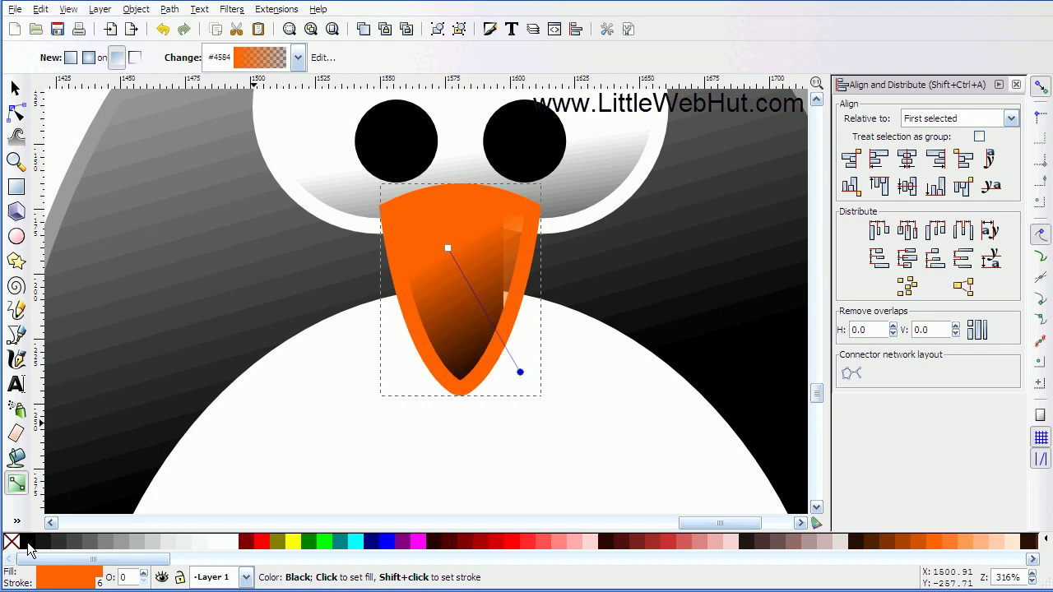
left_click(28, 545)
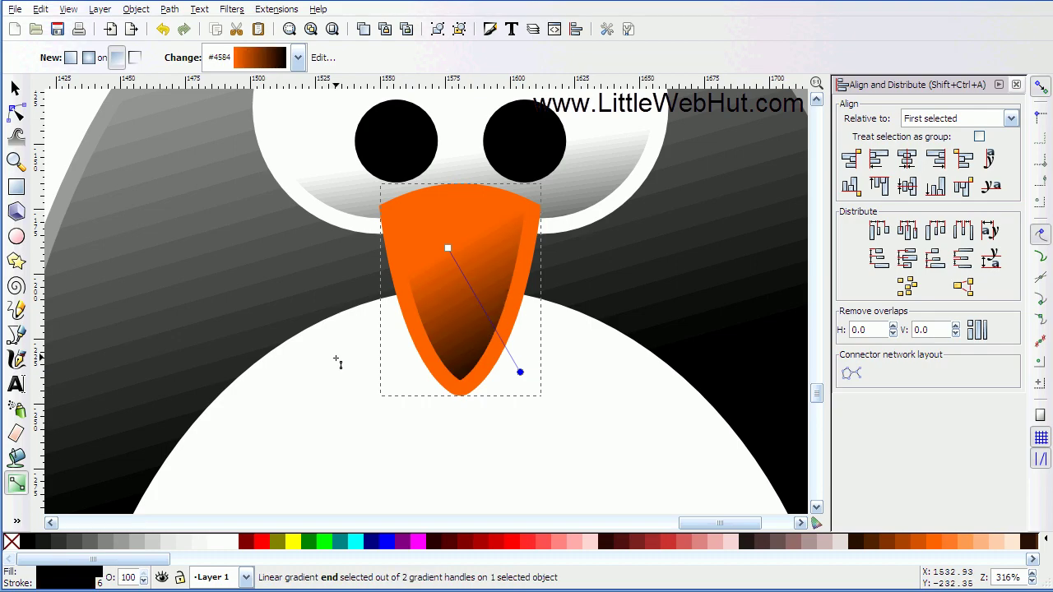
- Select all parts of the penguin and duplicate them in place
scroll(462, 364, "down", 4)
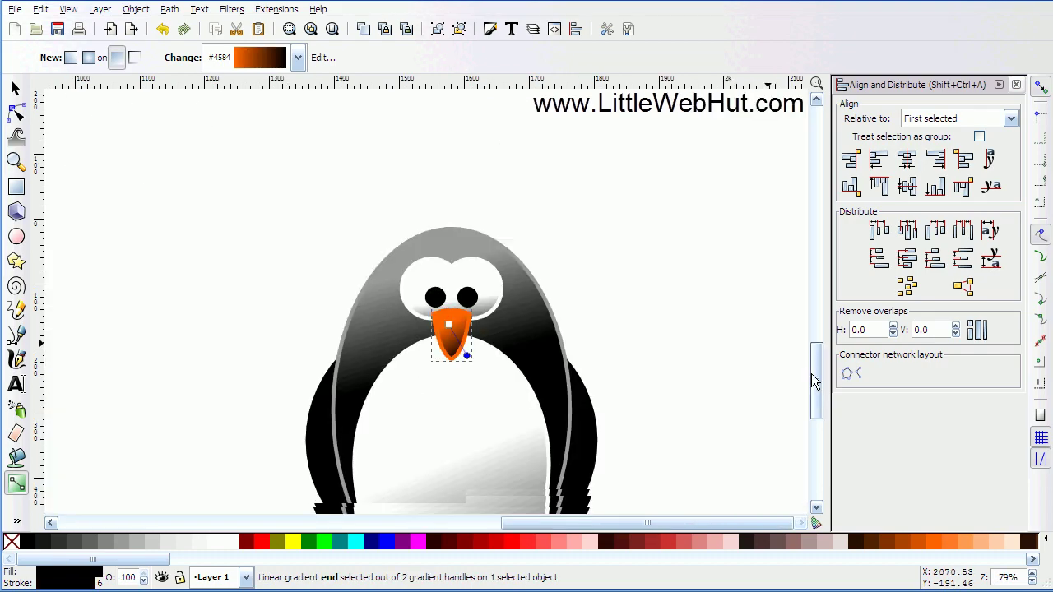
scroll(813, 380, "down", 3)
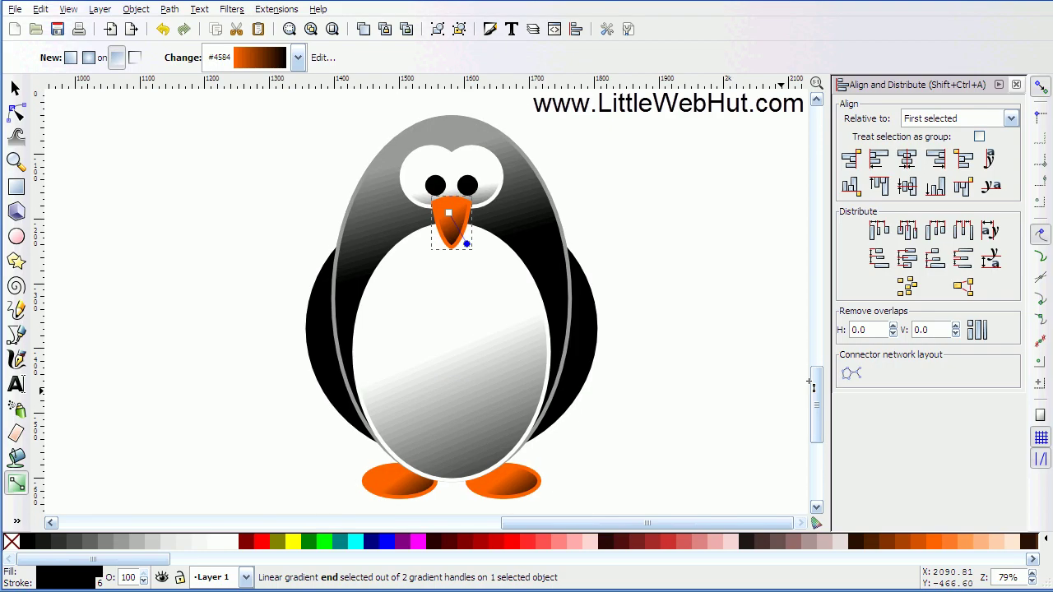
left_click(16, 91)
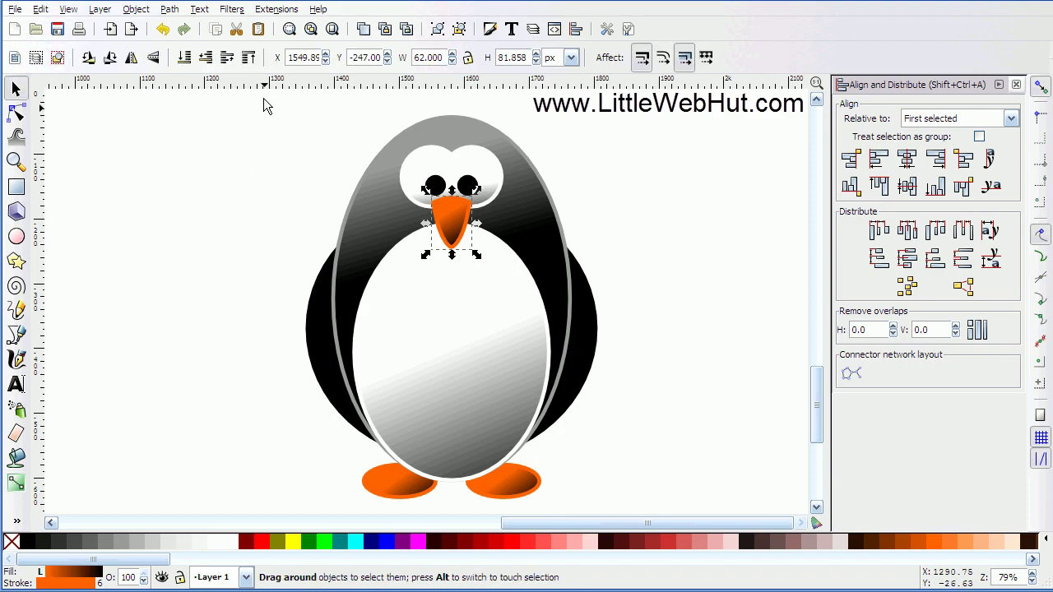
left_click_drag(263, 98, 636, 507)
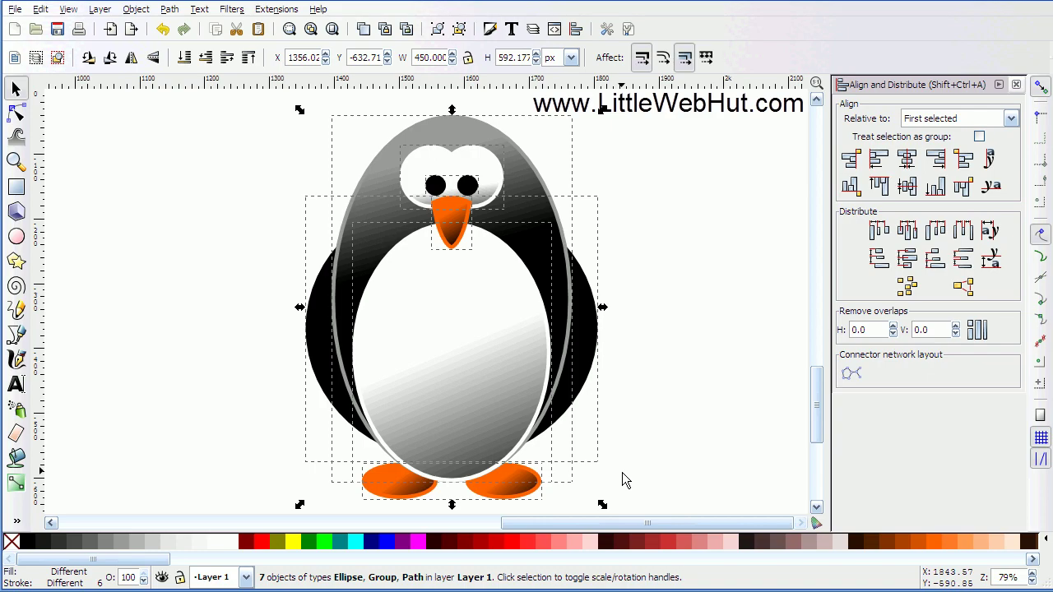
key("ctrl")
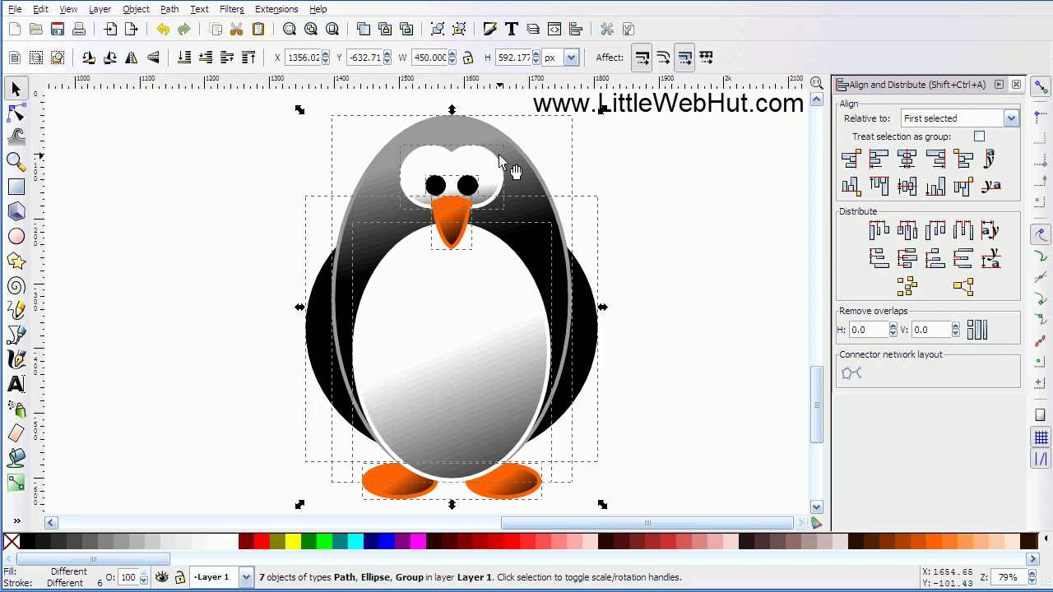
- Ungroup the duplicated penguin parts and convert them all to paths
double_click(461, 37)
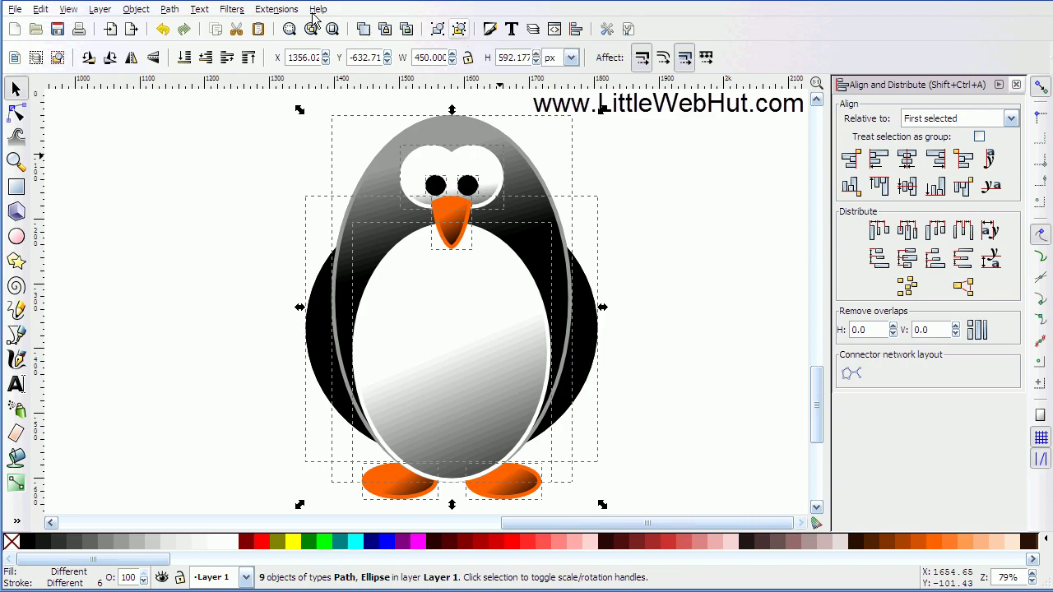
left_click(169, 10)
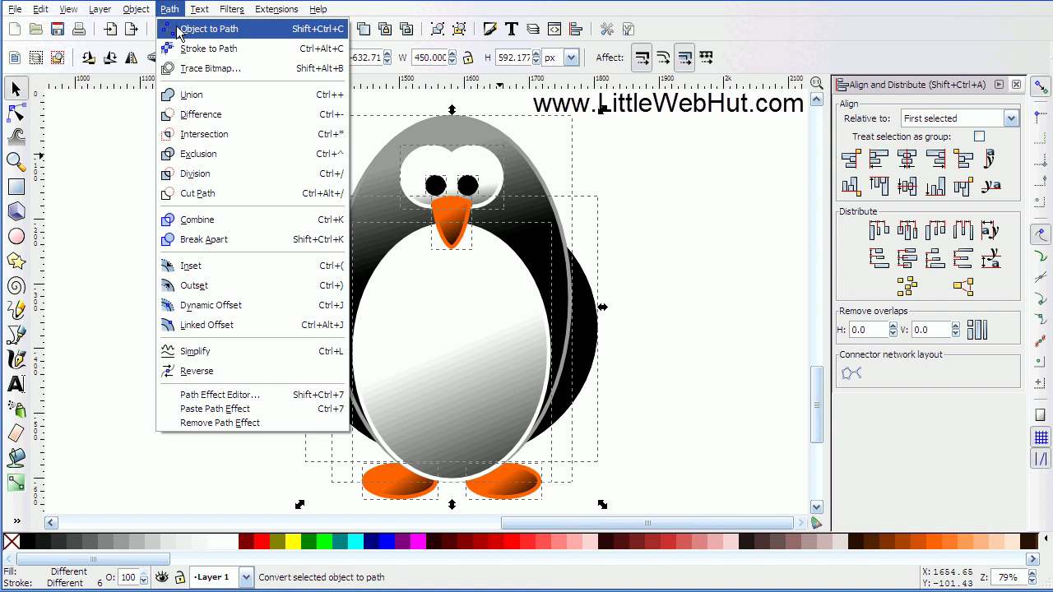
left_click(178, 31)
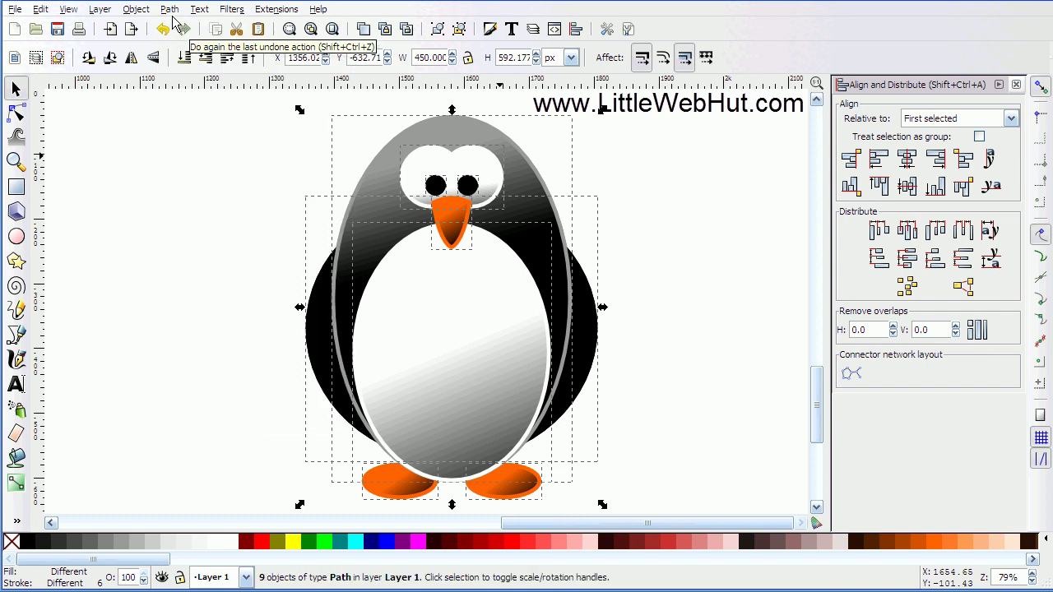
- Unite the duplicated paths into a single silhouette and give it a black fill and black stroke
left_click(170, 10)
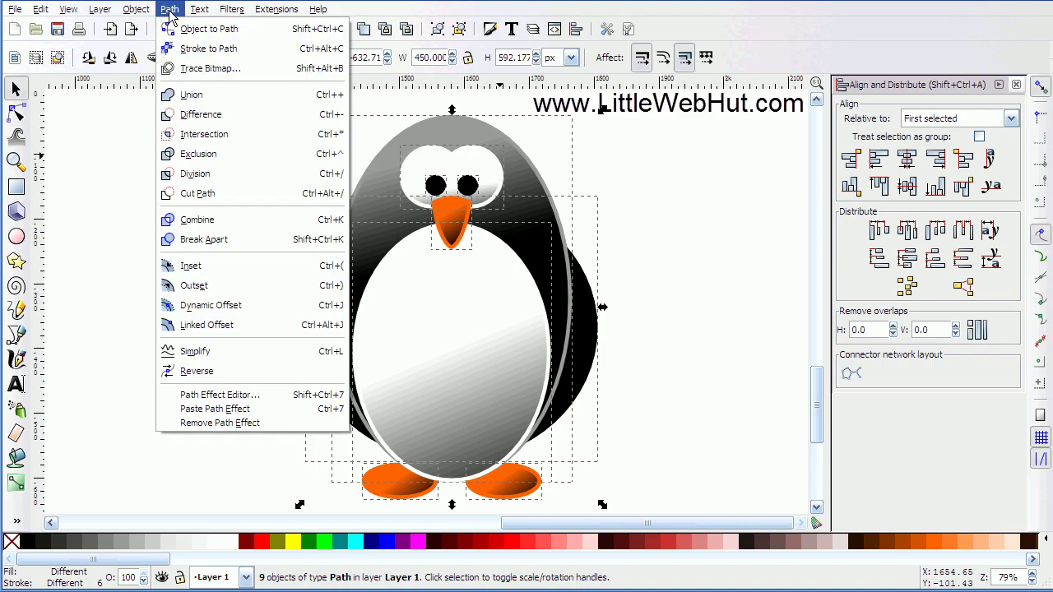
left_click(187, 97)
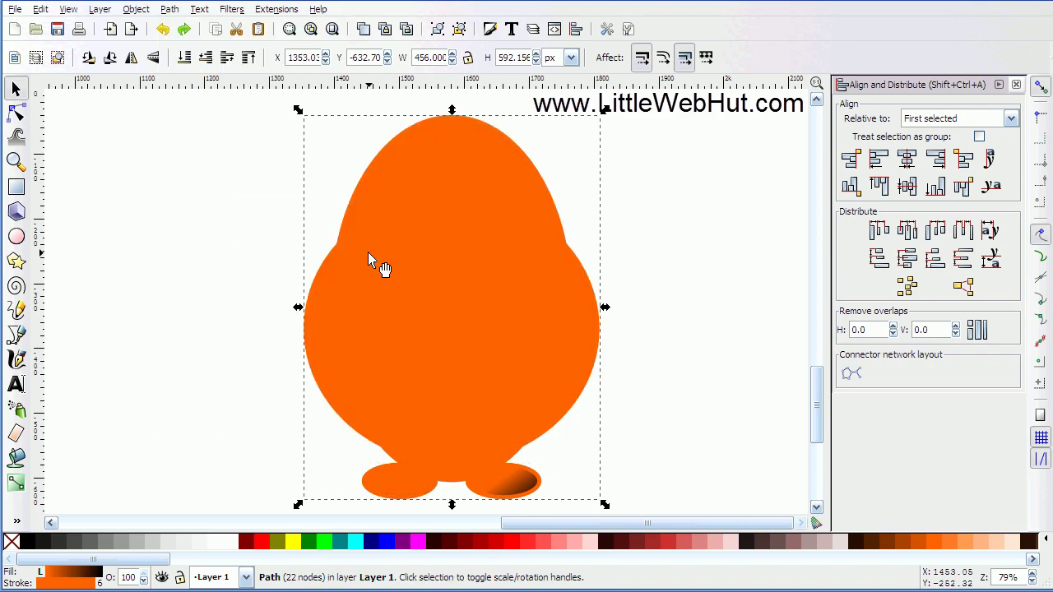
left_click(28, 543)
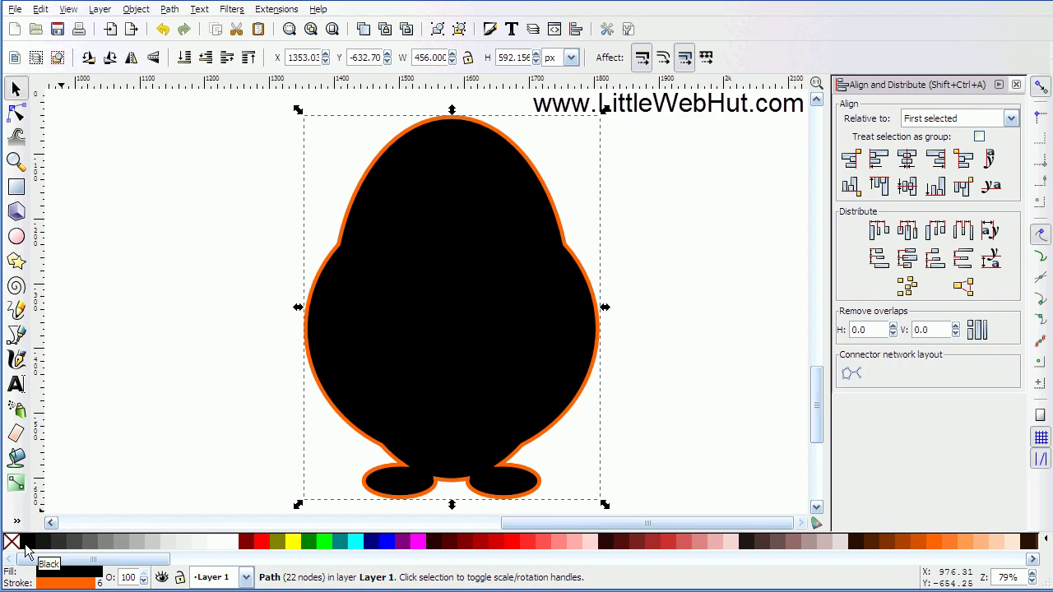
key("shift")
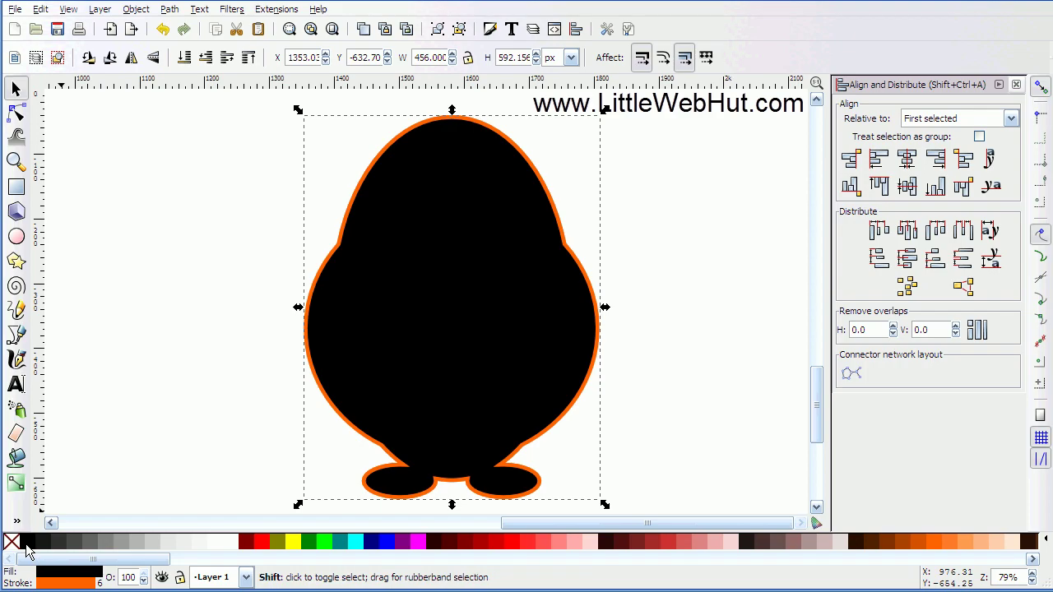
left_click(27, 545, "shift")
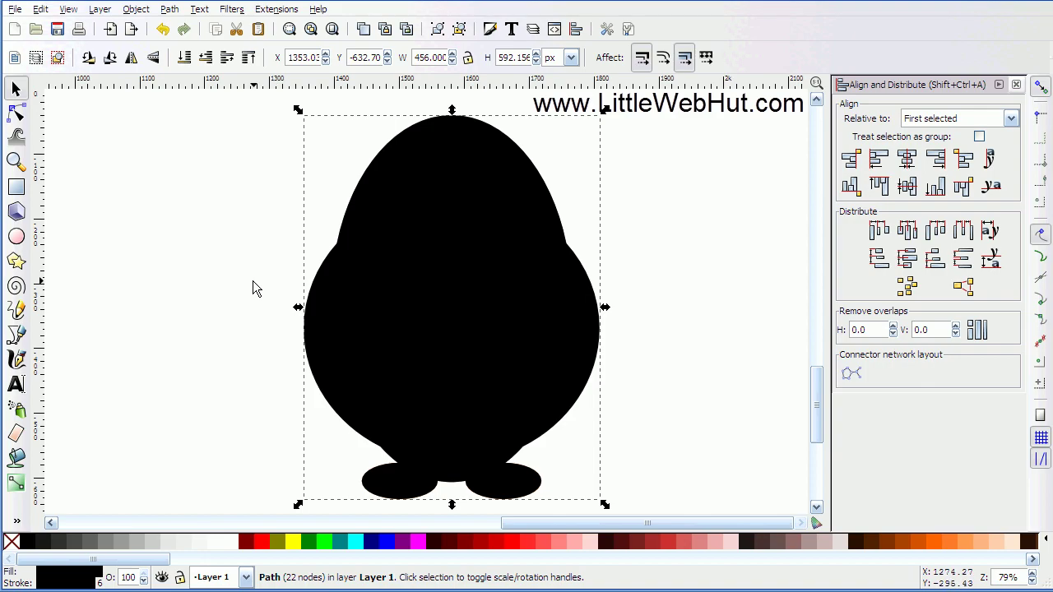
- Lower the black silhouette to the bottom of the stack, outset it three times as an outline around the penguin, and deselect it
left_click(185, 59)
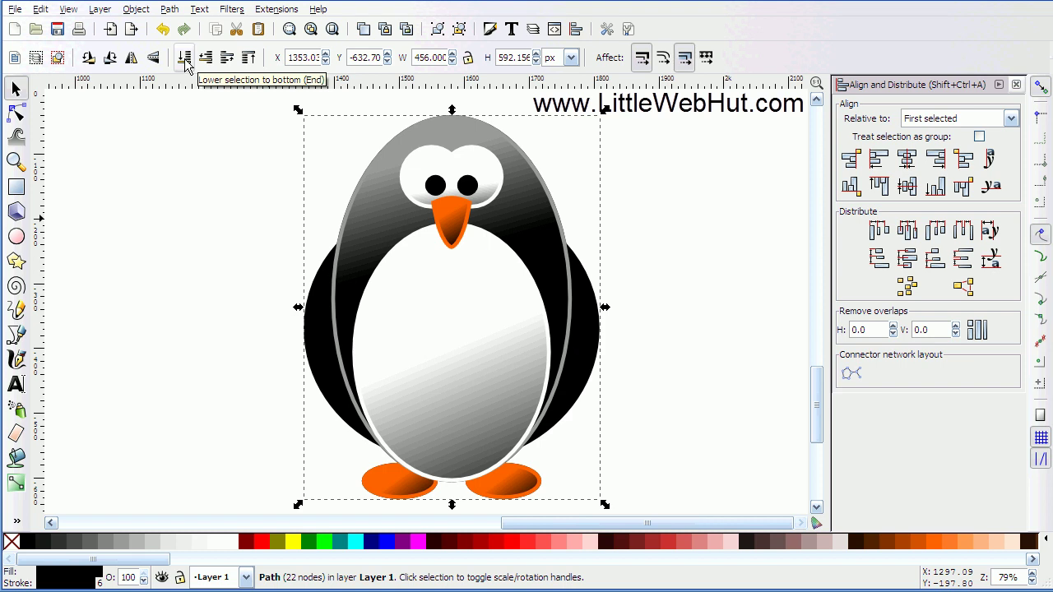
left_click(170, 12)
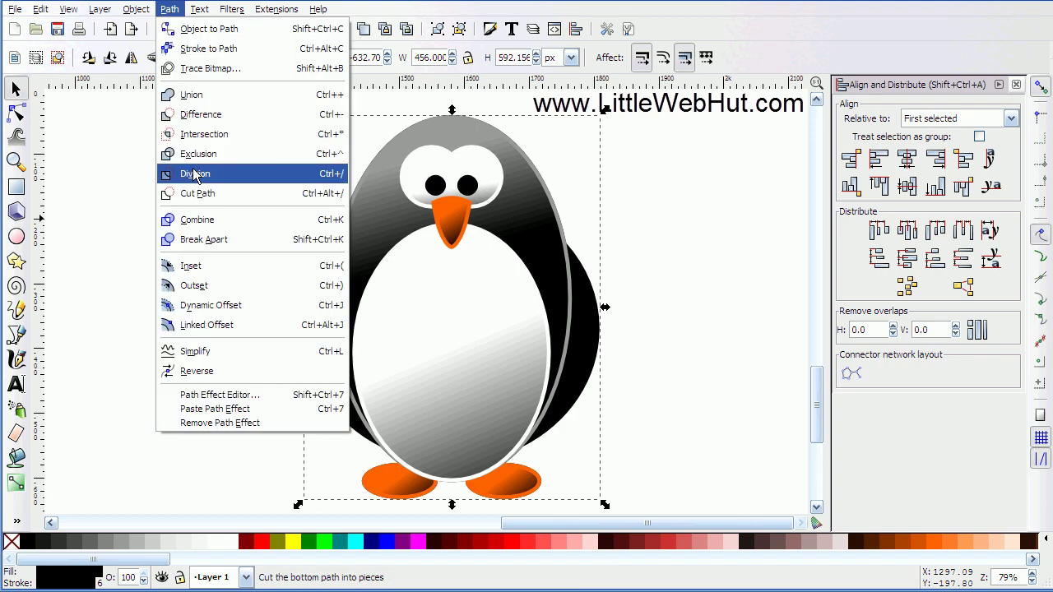
left_click(198, 288)
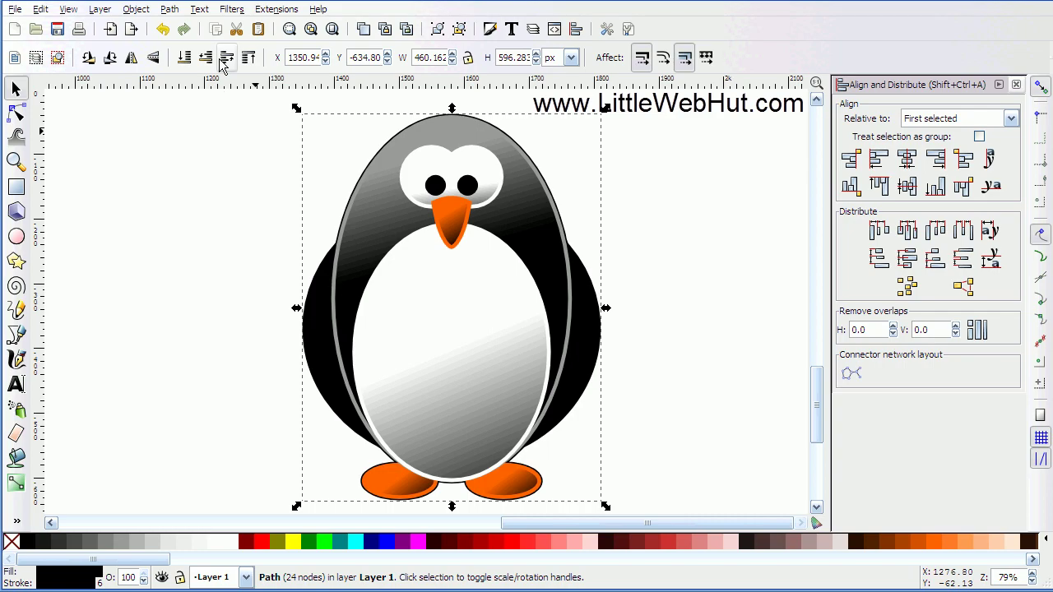
left_click(170, 9)
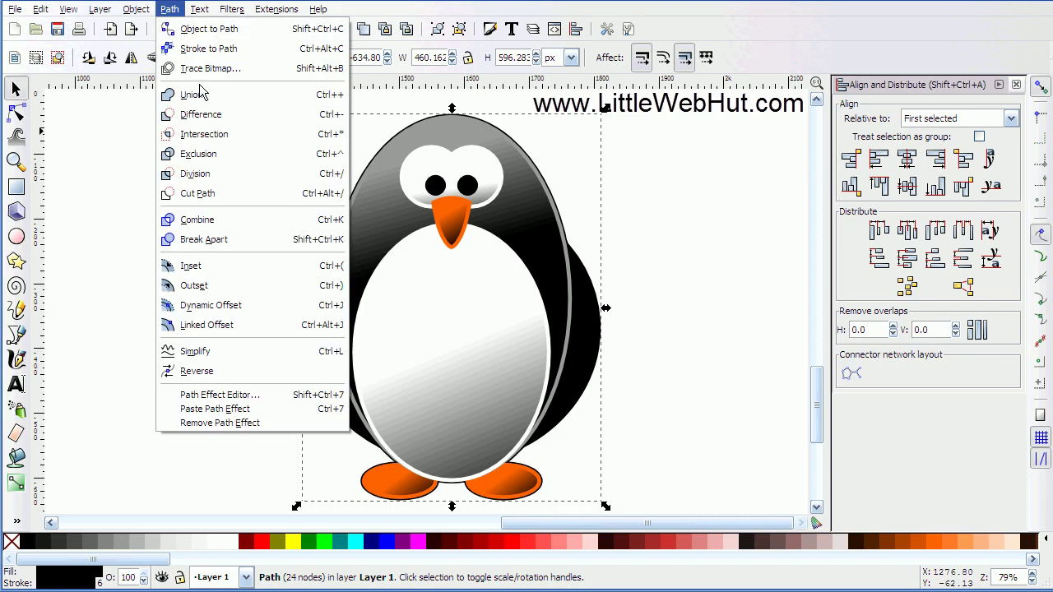
left_click(207, 285)
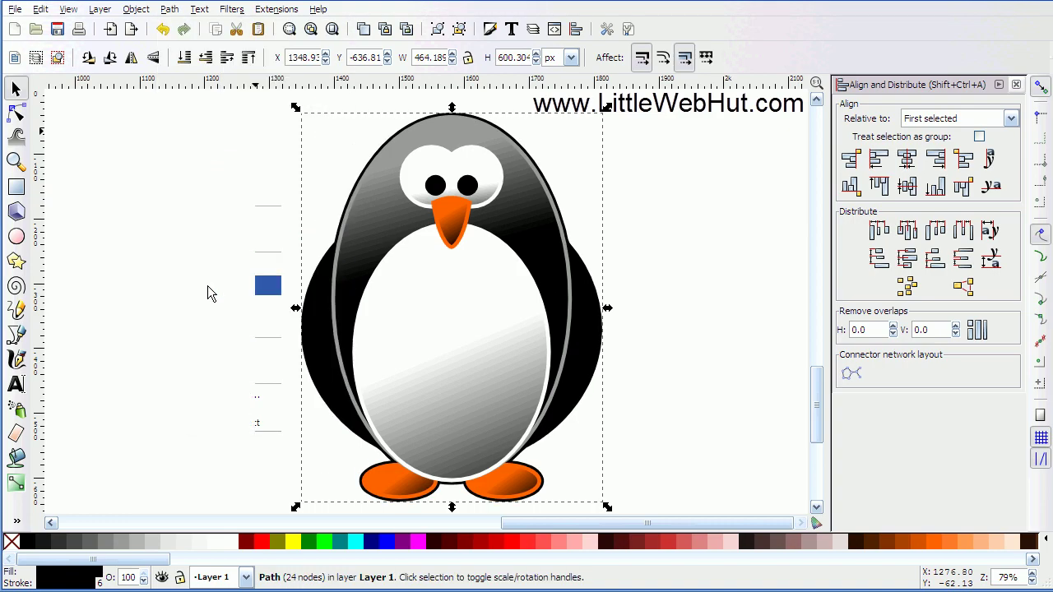
left_click(169, 9)
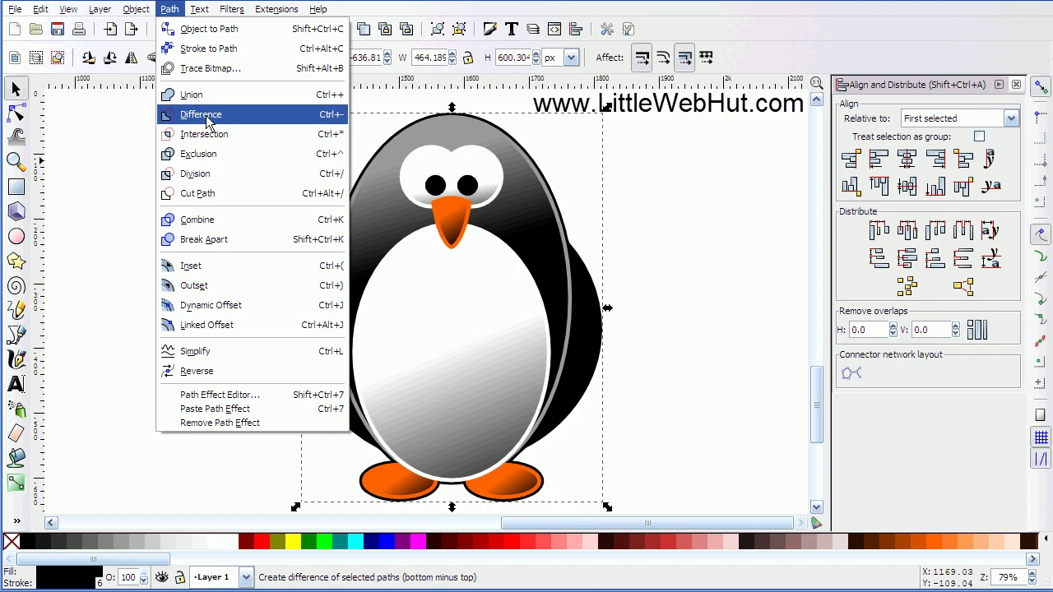
left_click(195, 285)
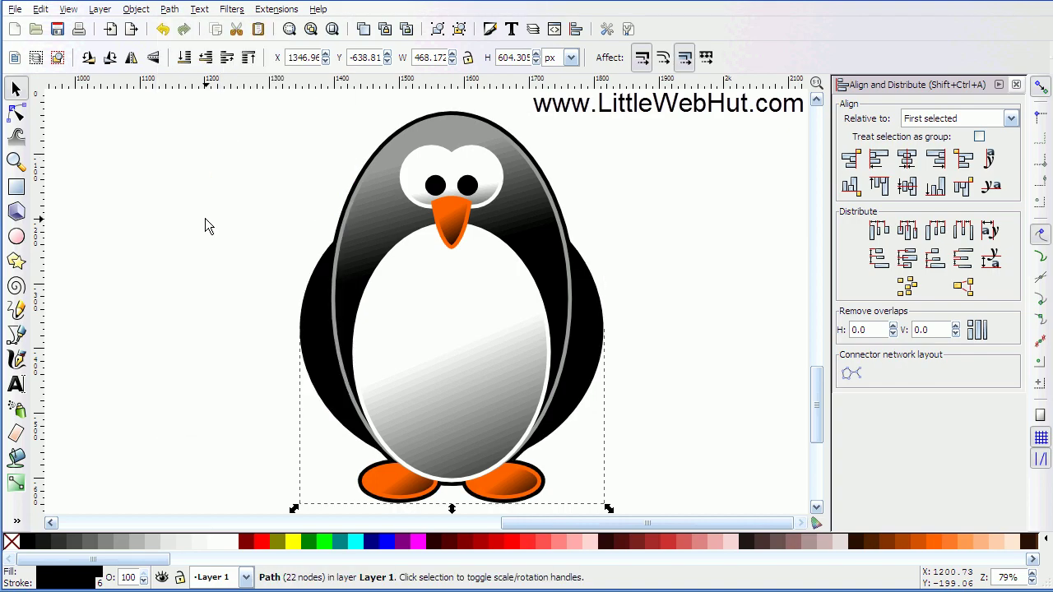
key("Escape")
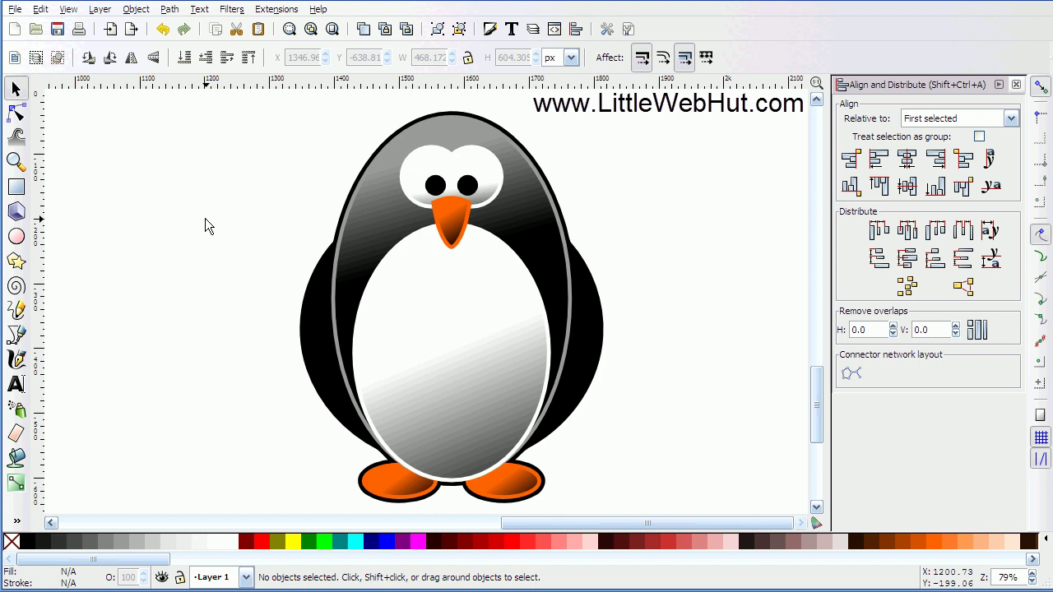